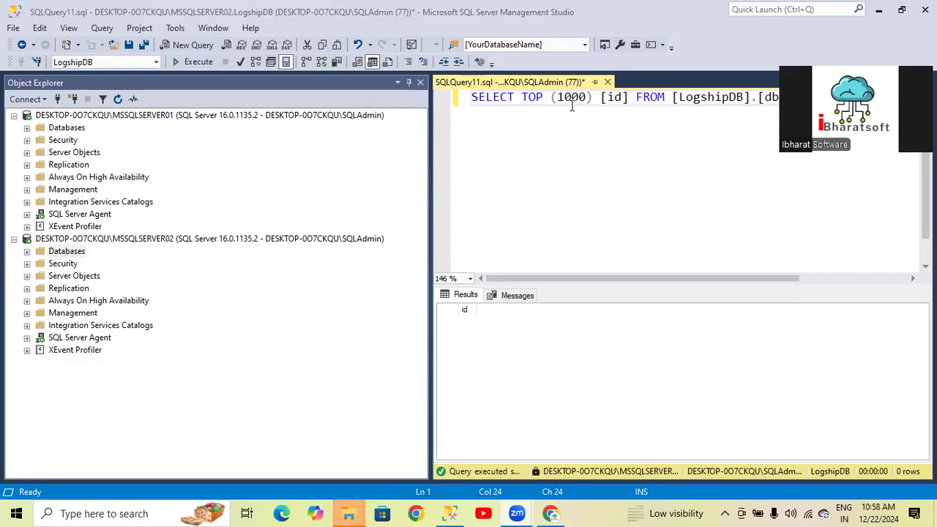
Expand the Security folder of the LogshipDB database on the MSSQLSERVER01 instance
{"action": "left_click", "coordinate": [57, 253]}
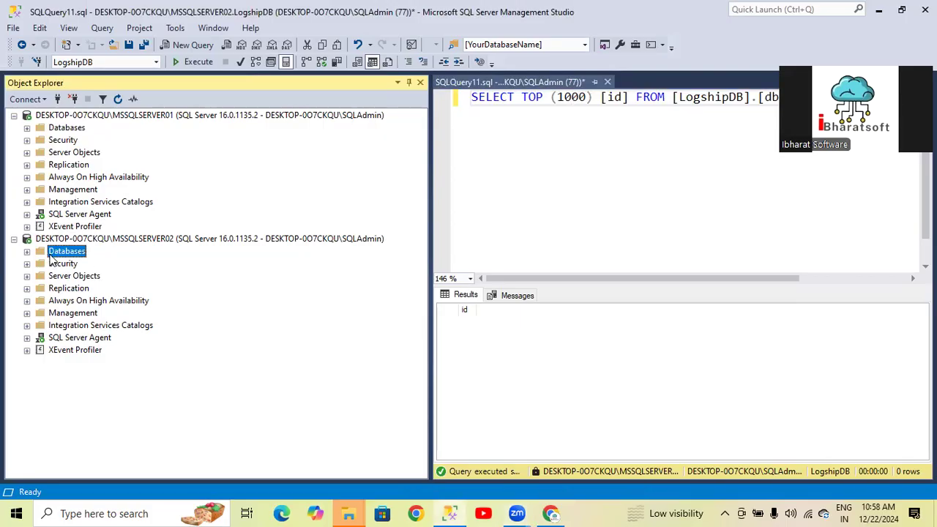
{"action": "left_click", "coordinate": [560, 155]}
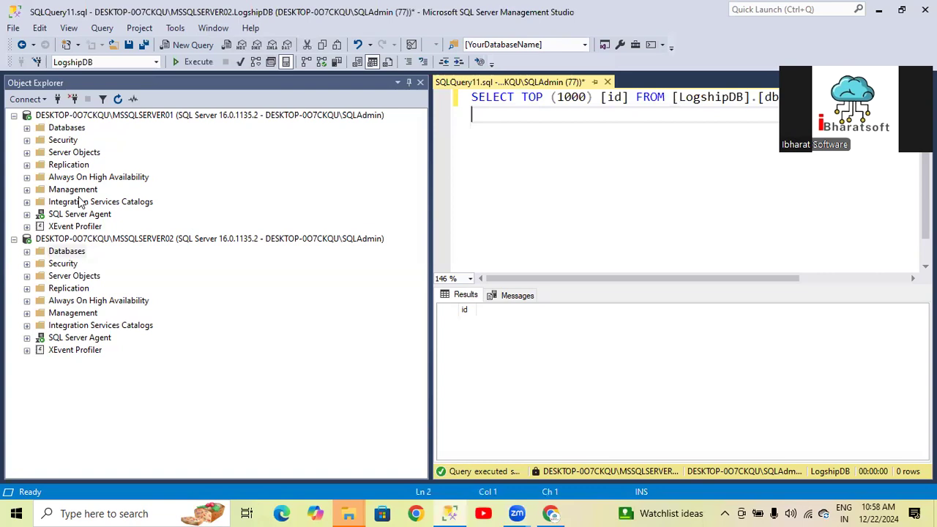
{"action": "left_click", "coordinate": [27, 127]}
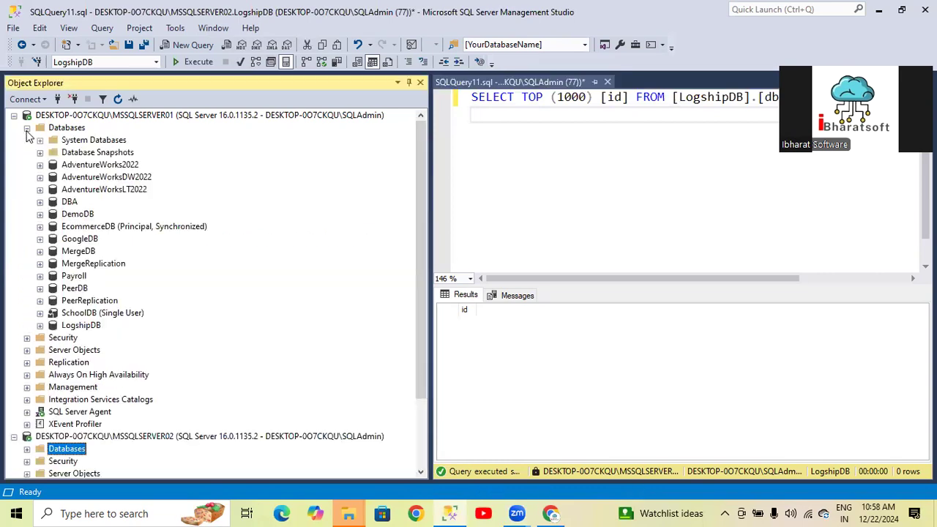
{"action": "left_click", "coordinate": [42, 214]}
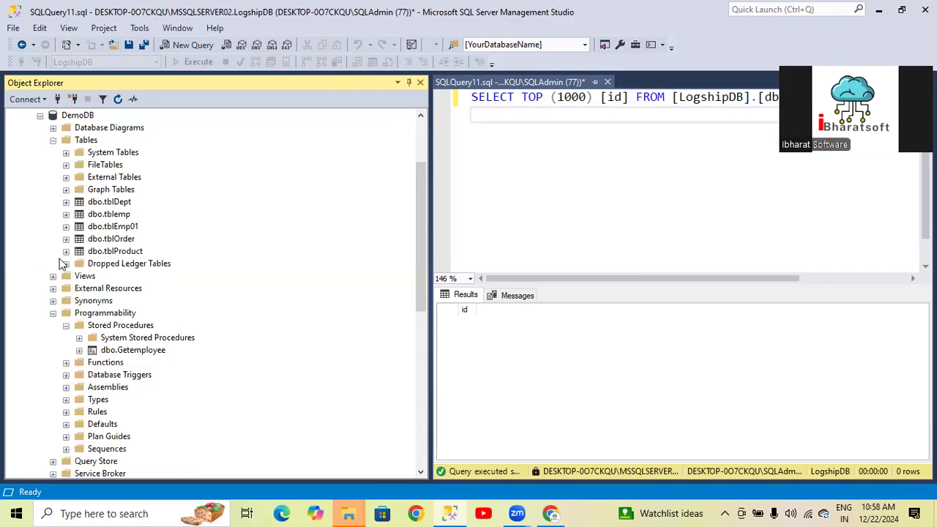
{"action": "scroll", "coordinate": [47, 214], "scroll_direction": "up", "scroll_amount": 2}
{"action": "left_click", "coordinate": [41, 190]}
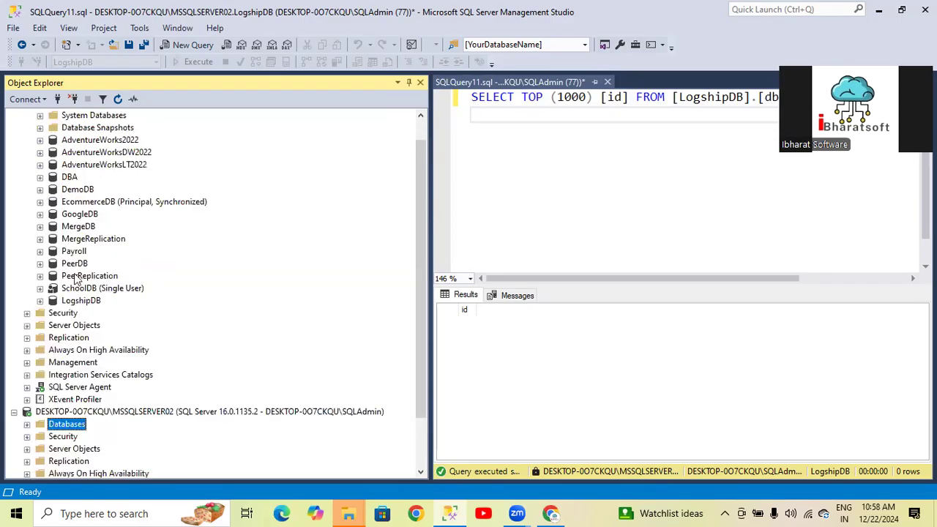
{"action": "left_click", "coordinate": [40, 301]}
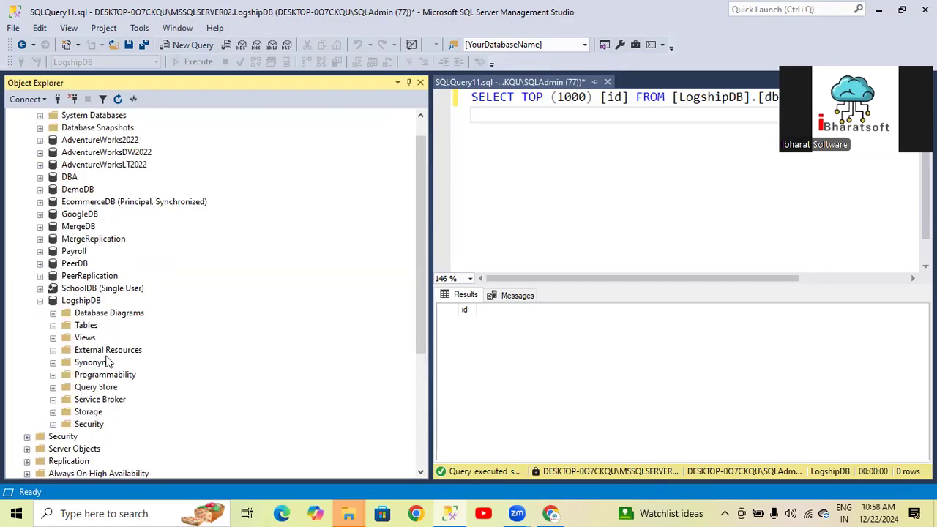
{"action": "scroll", "coordinate": [98, 399], "scroll_direction": "down", "scroll_amount": 1}
{"action": "left_click", "coordinate": [56, 387]}
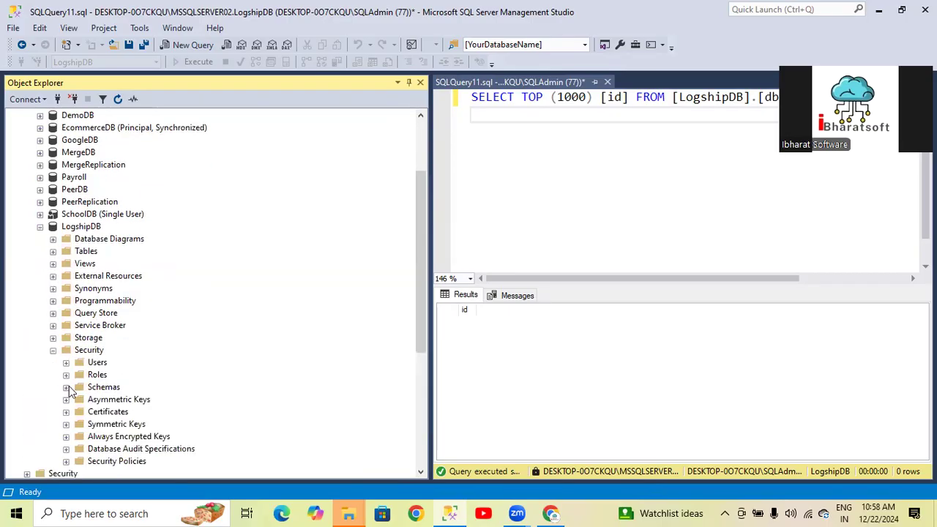
{"action": "right_click", "coordinate": [93, 365]}
{"action": "left_click", "coordinate": [131, 365]}
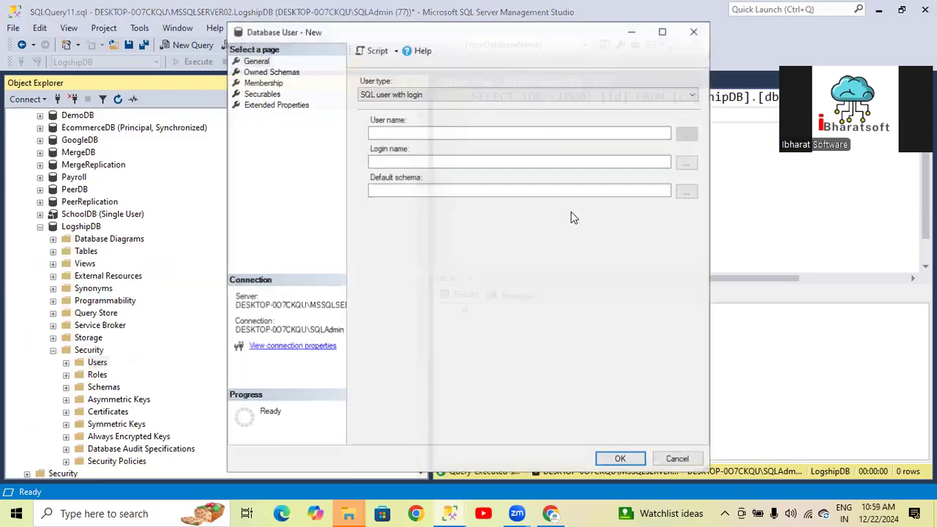
{"action": "key", "text": "Escape"}
Run a new query in LogshipDB on MSSQLSERVER01 that creates the user testlogshipuser without login
{"action": "left_click", "coordinate": [81, 227]}
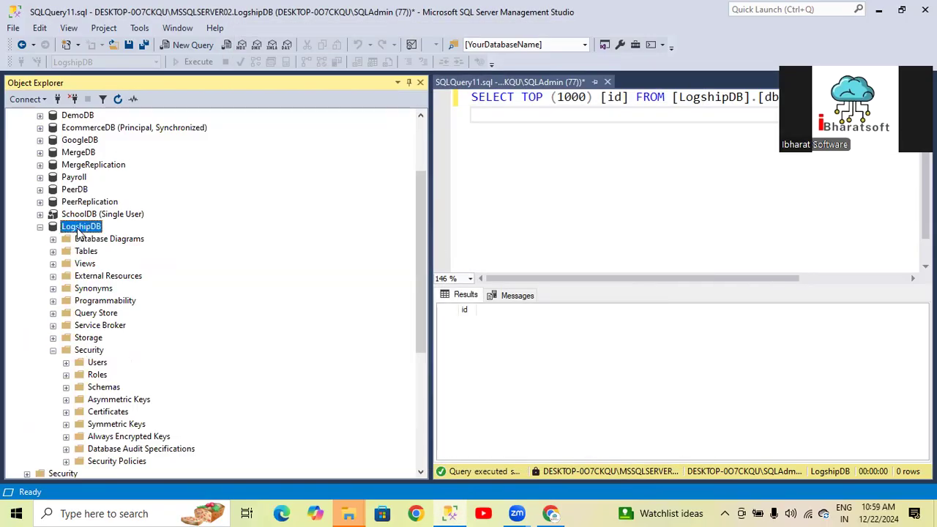
{"action": "left_click", "coordinate": [193, 44]}
{"action": "type", "text": "create user ["}
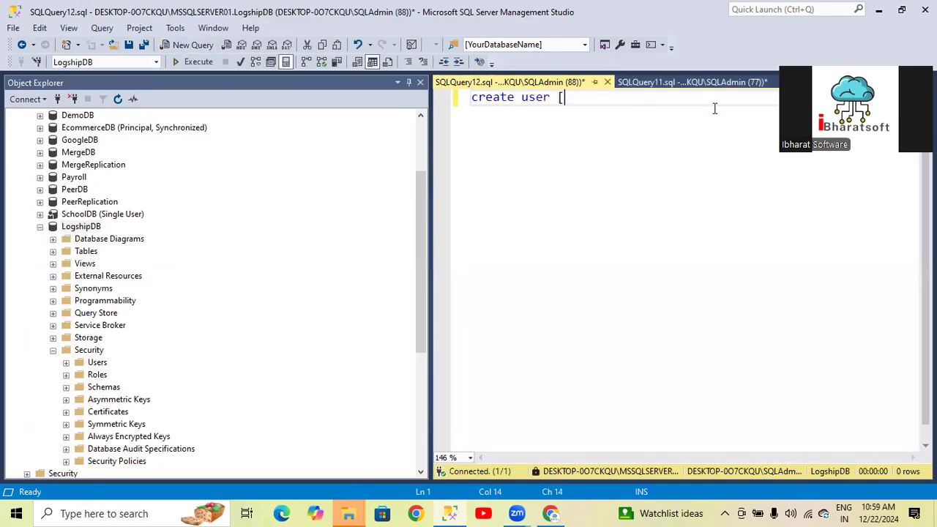
{"action": "type", "text": "testlogship"}
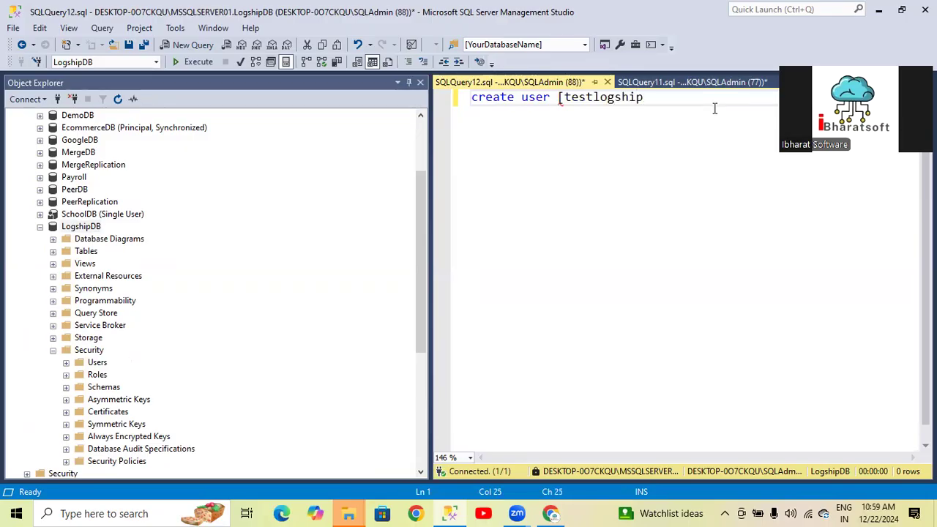
{"action": "type", "text": "user] with"}
{"action": "key", "text": "BackSpace"}
{"action": "type", "text": "out login"}
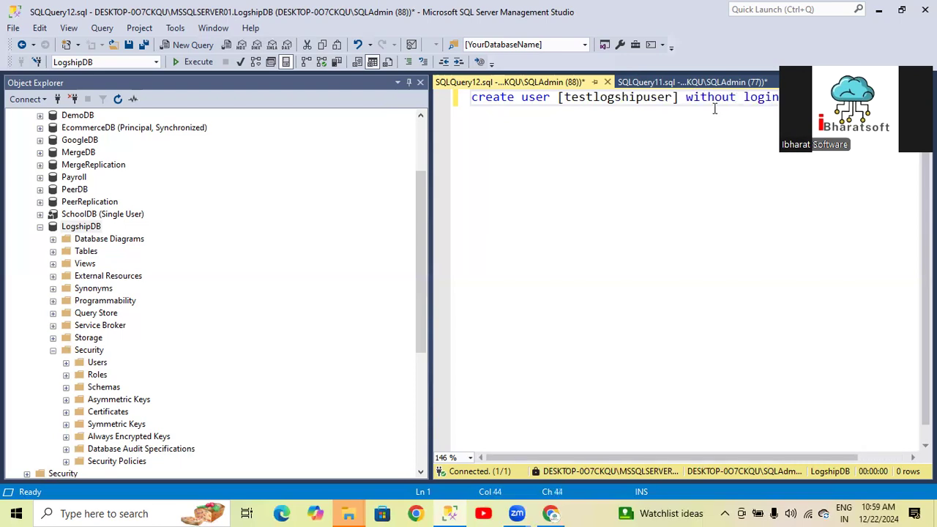
{"action": "key", "text": "ctrl+a"}
{"action": "key", "text": "F5"}
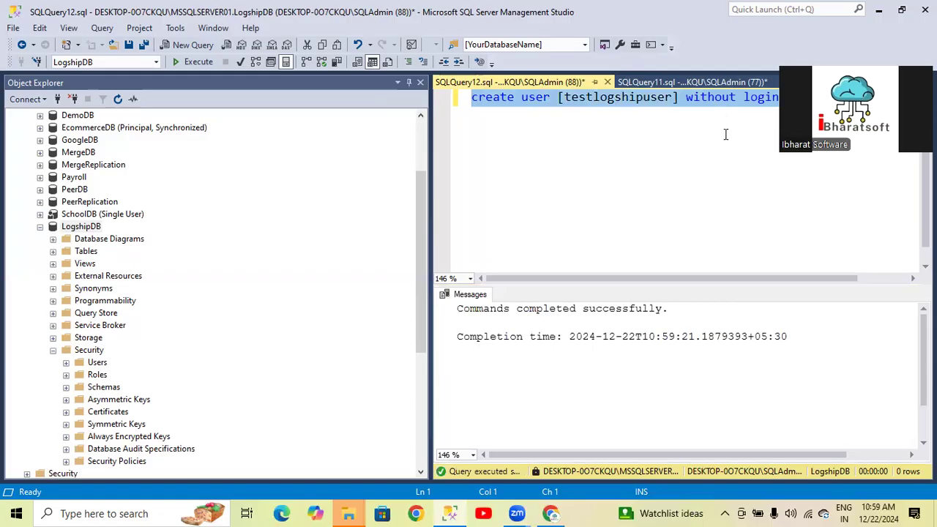
Collapse the LogshipDB node and the Databases folder of the MSSQLSERVER01 instance
{"action": "left_click", "coordinate": [615, 98]}
{"action": "left_click_drag", "start_coordinate": [558, 97], "coordinate": [681, 97]}
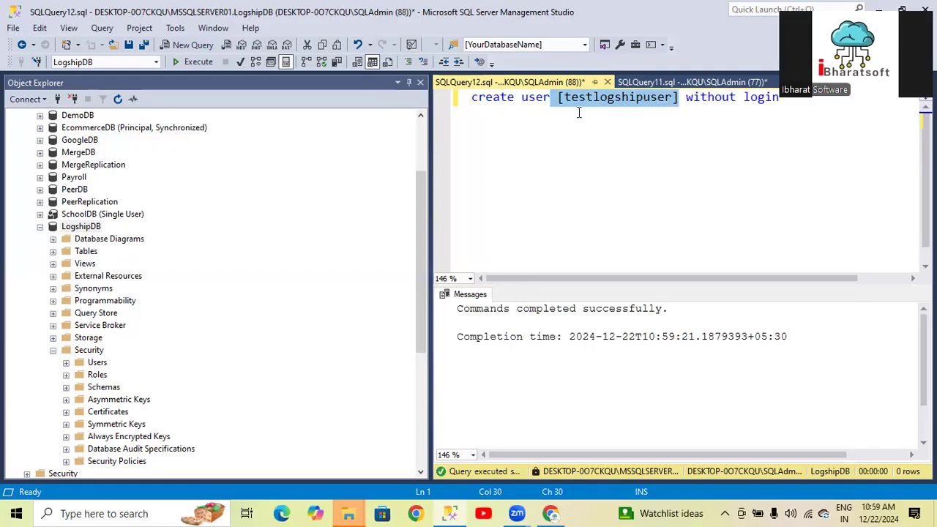
{"action": "left_click_drag", "start_coordinate": [421, 210], "coordinate": [425, 136]}
{"action": "left_click", "coordinate": [40, 325]}
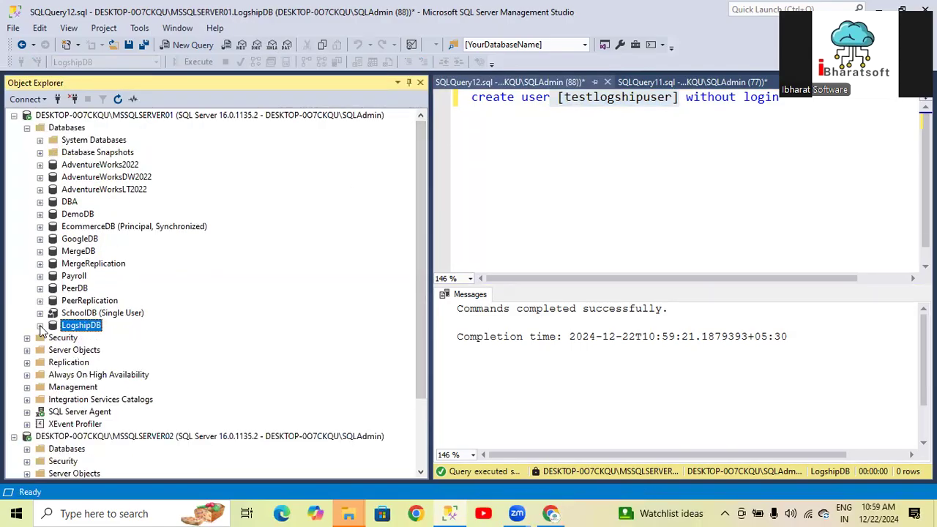
{"action": "left_click", "coordinate": [27, 127]}
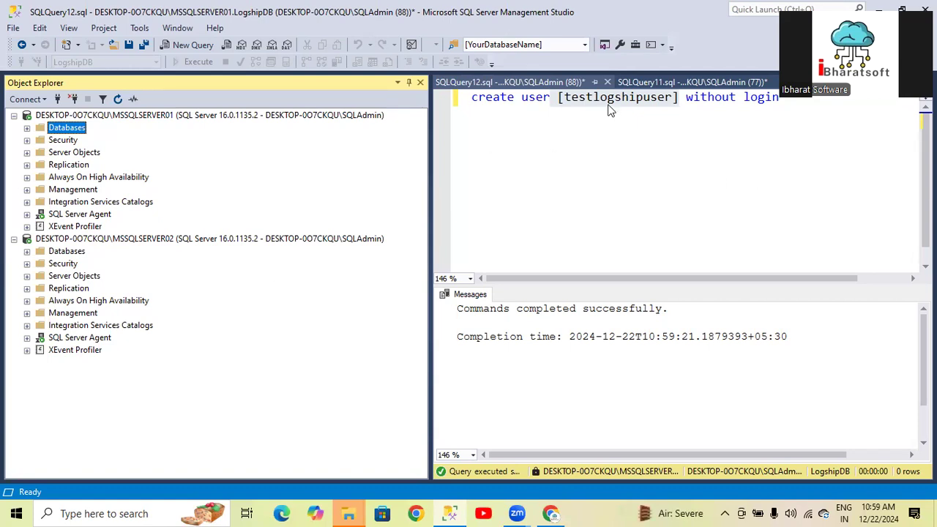
Check the current system date and time
{"action": "left_click", "coordinate": [874, 508]}
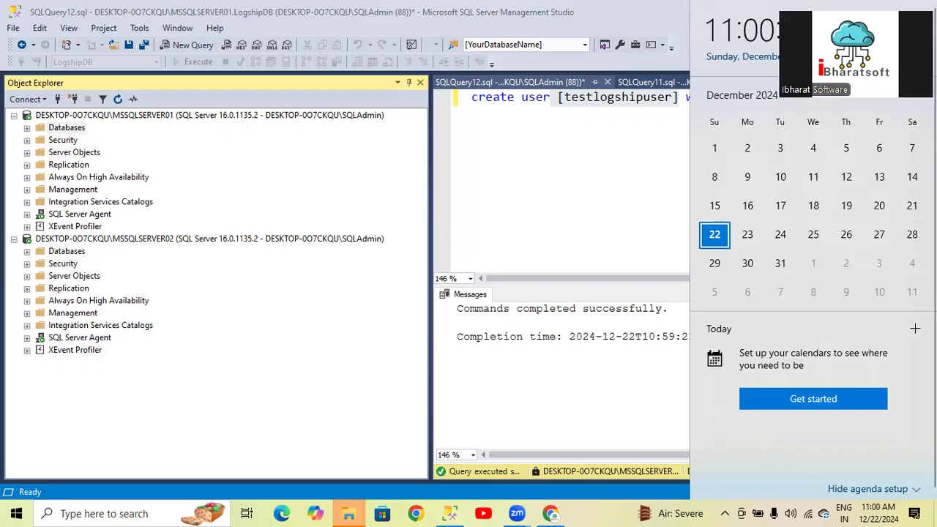
{"action": "left_click", "coordinate": [565, 174]}
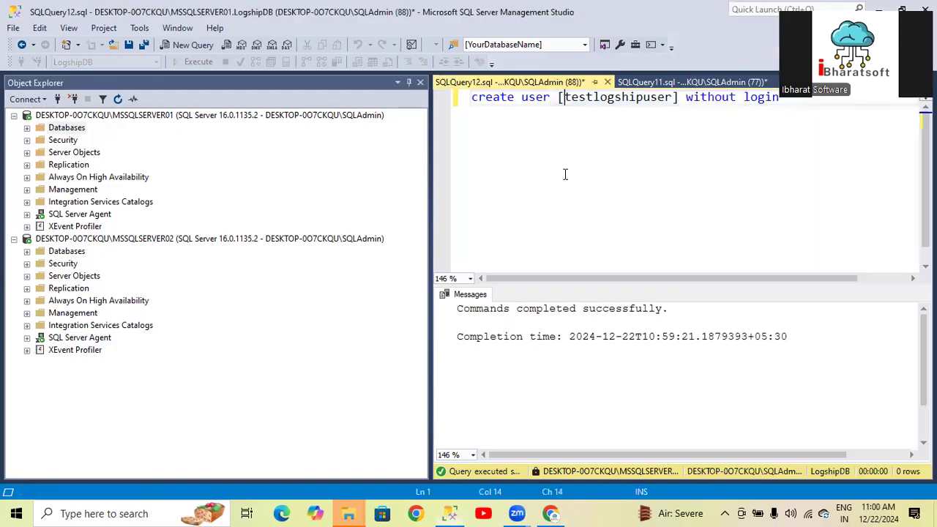
List the users of the standby LogshipDB on the MSSQLSERVER02 instance and select testlogshipuser
{"action": "left_click", "coordinate": [31, 249]}
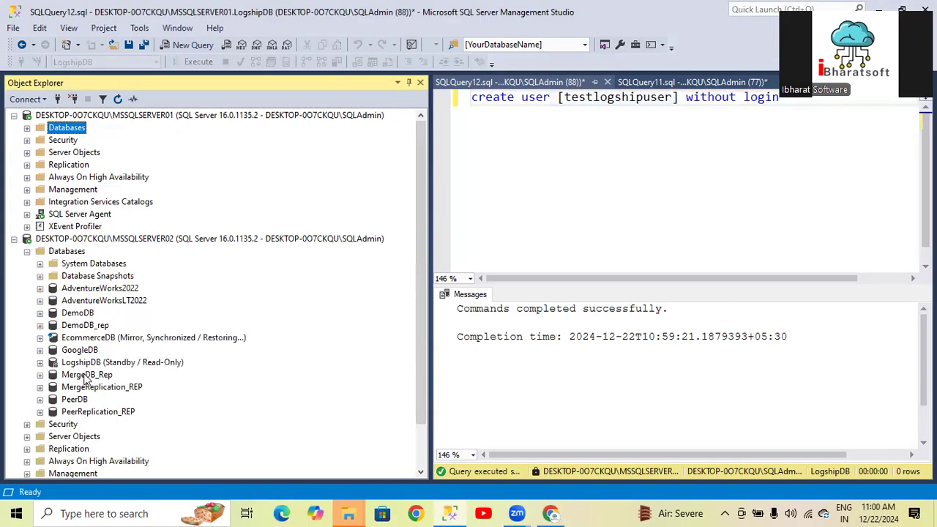
{"action": "scroll", "coordinate": [83, 370], "scroll_direction": "down", "scroll_amount": 1}
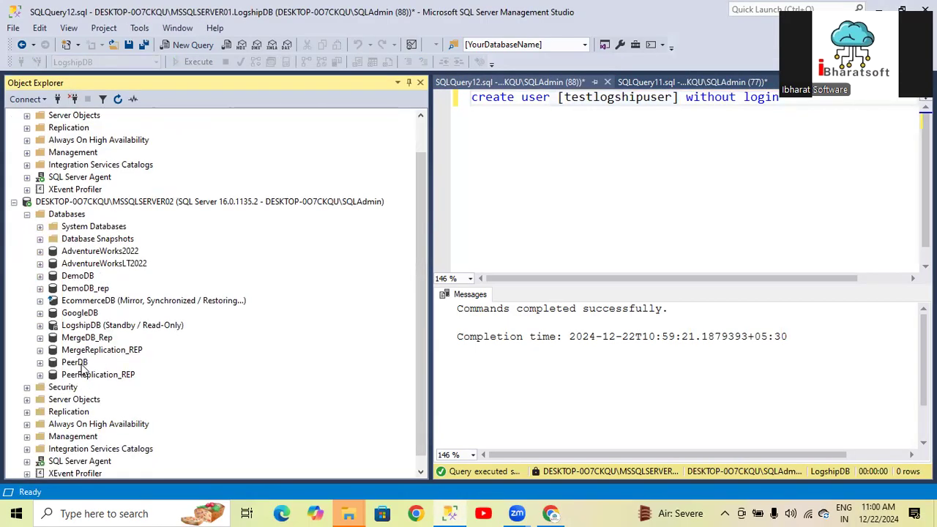
{"action": "left_click", "coordinate": [40, 327]}
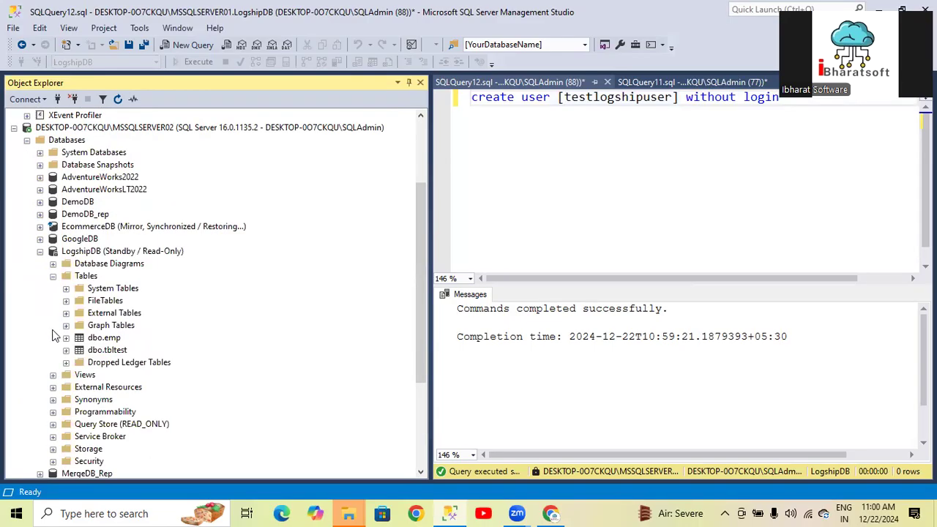
{"action": "left_click", "coordinate": [53, 277]}
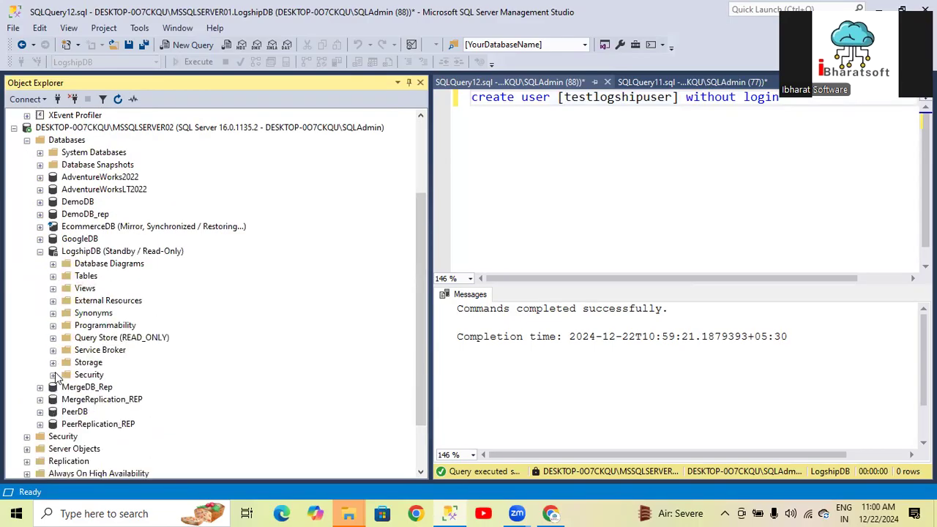
{"action": "left_click", "coordinate": [55, 373]}
{"action": "left_click", "coordinate": [66, 362]}
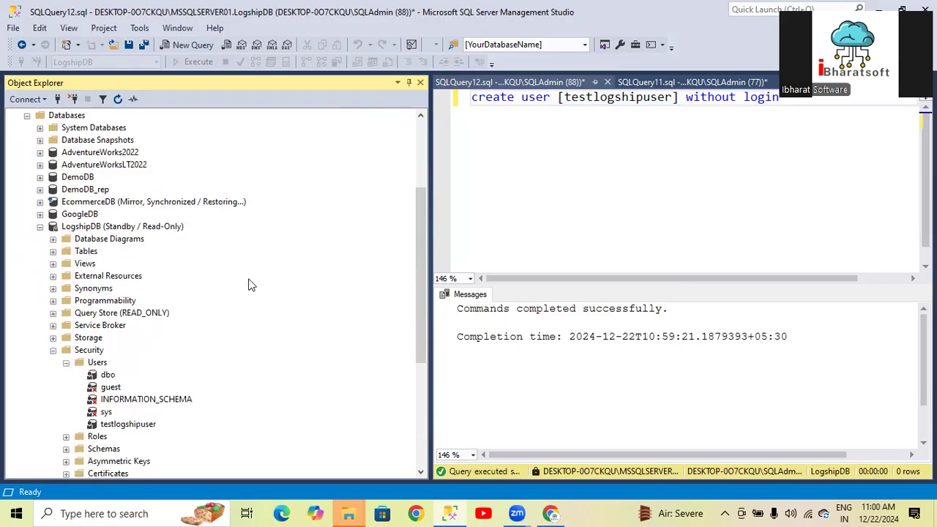
{"action": "left_click", "coordinate": [131, 424]}
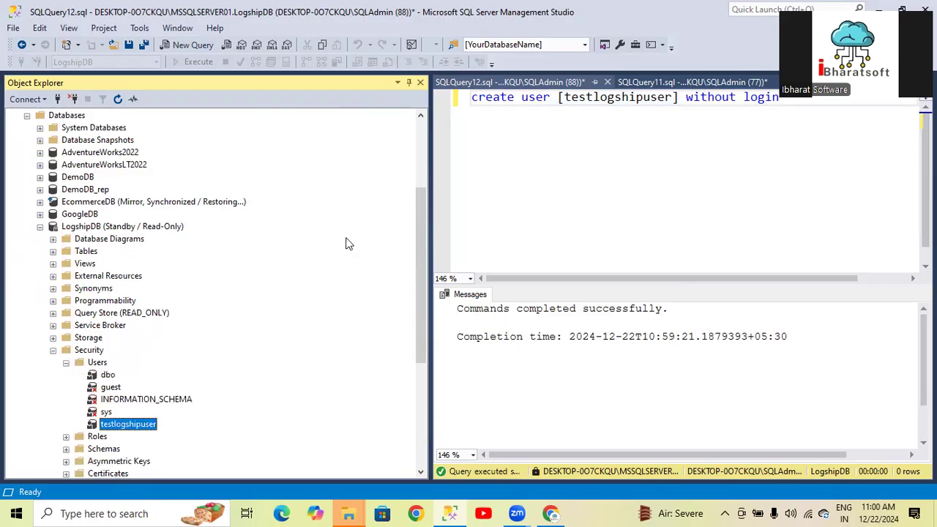
Compare the MSSQLSERVER01 and MSSQLSERVER02 instances, examining the standby LogshipDB and its users on the second one
{"action": "scroll", "coordinate": [348, 244], "scroll_direction": "up", "scroll_amount": 3}
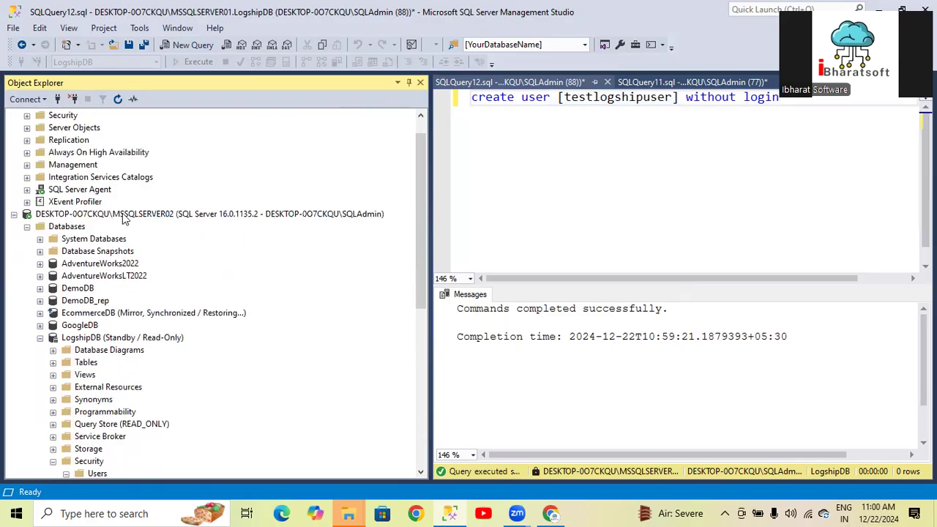
{"action": "scroll", "coordinate": [167, 338], "scroll_direction": "down", "scroll_amount": 5}
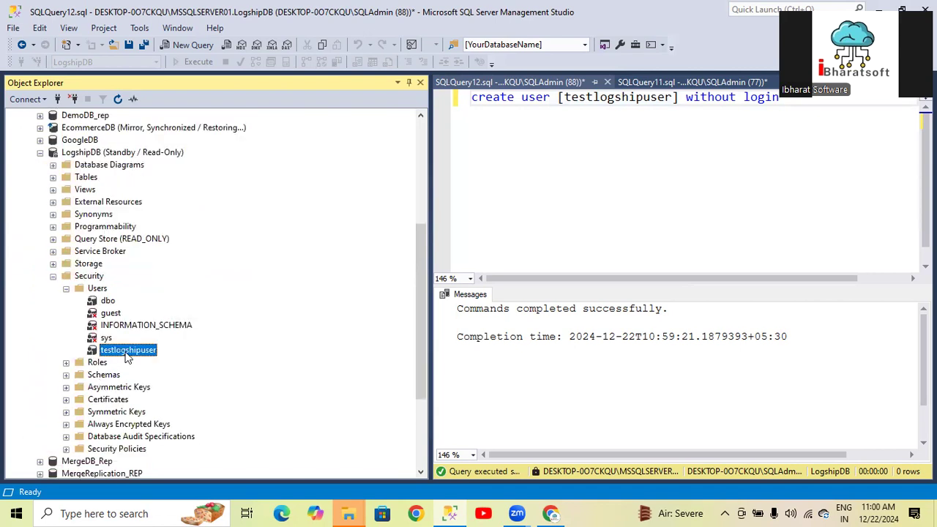
{"action": "scroll", "coordinate": [272, 236], "scroll_direction": "up", "scroll_amount": 4}
{"action": "scroll", "coordinate": [272, 236], "scroll_direction": "down", "scroll_amount": 2}
{"action": "scroll", "coordinate": [272, 237], "scroll_direction": "up", "scroll_amount": 2}
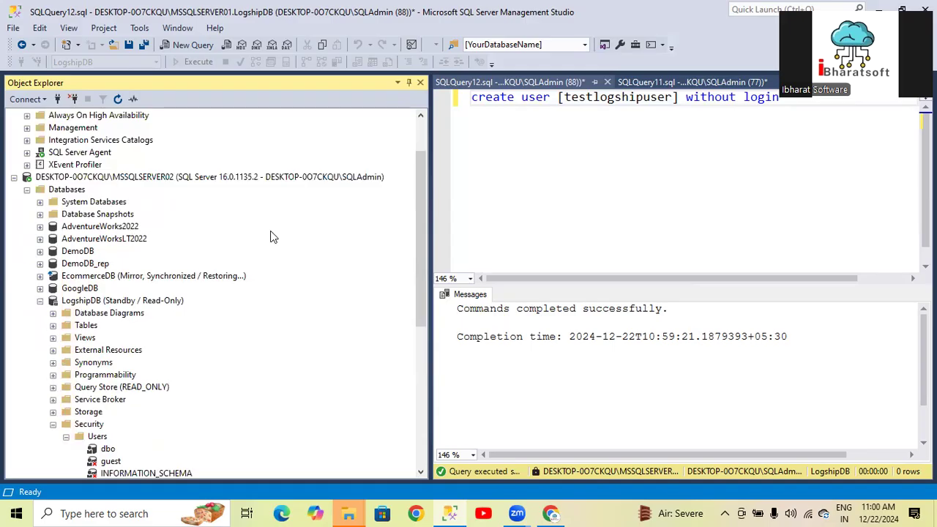
{"action": "scroll", "coordinate": [271, 237], "scroll_direction": "up", "scroll_amount": 2}
{"action": "right_click", "coordinate": [185, 117]}
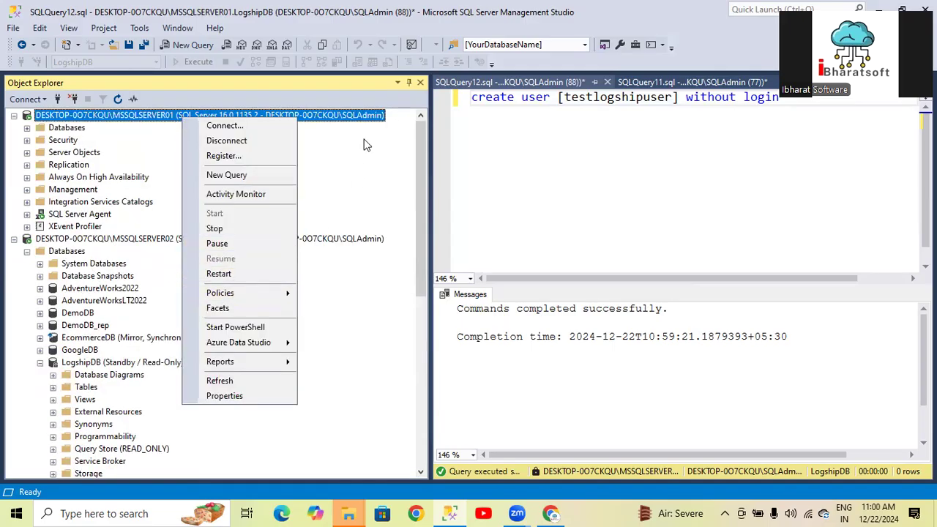
{"action": "left_click", "coordinate": [119, 240]}
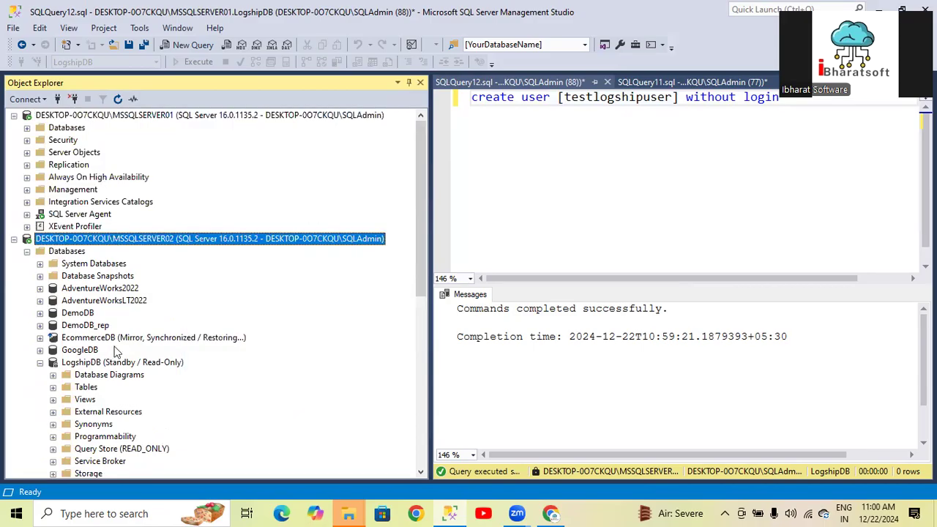
{"action": "scroll", "coordinate": [116, 353], "scroll_direction": "down", "scroll_amount": 1}
{"action": "left_click", "coordinate": [87, 327]}
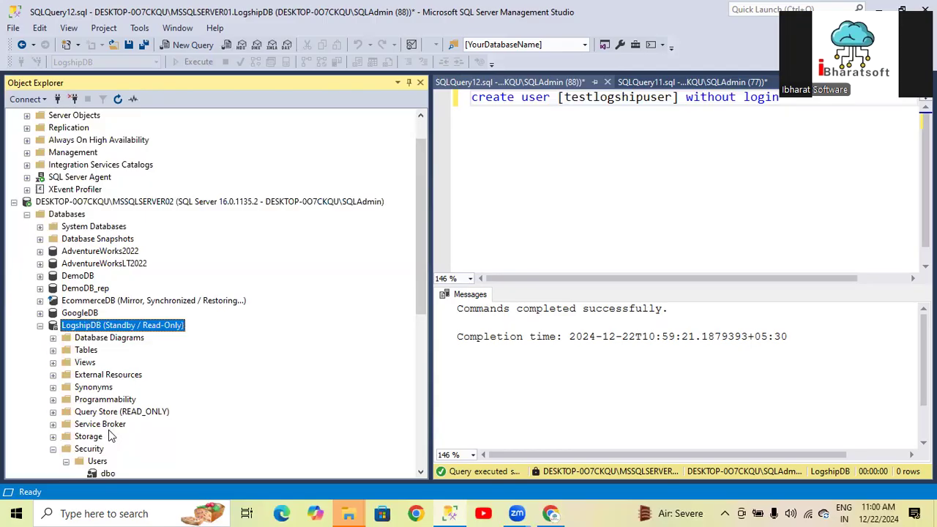
{"action": "scroll", "coordinate": [93, 178], "scroll_direction": "up", "scroll_amount": 1}
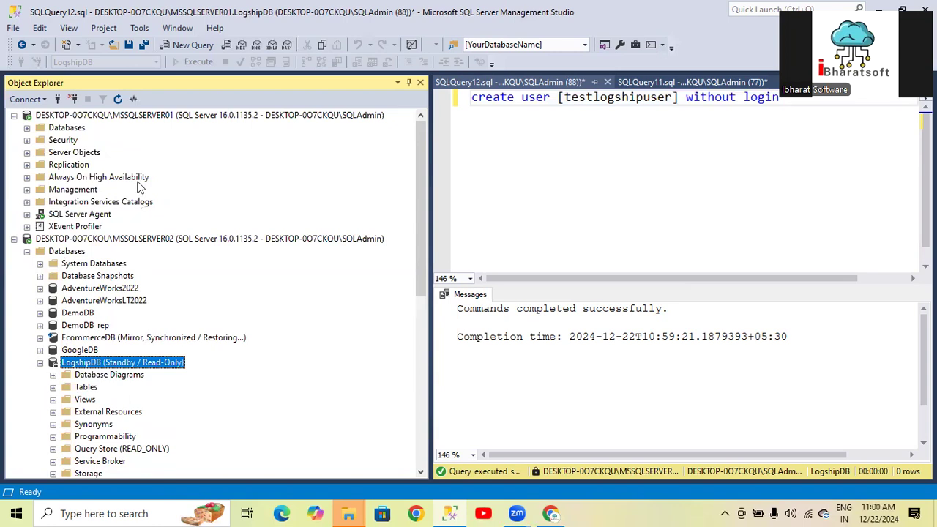
{"action": "scroll", "coordinate": [150, 231], "scroll_direction": "down", "scroll_amount": 1}
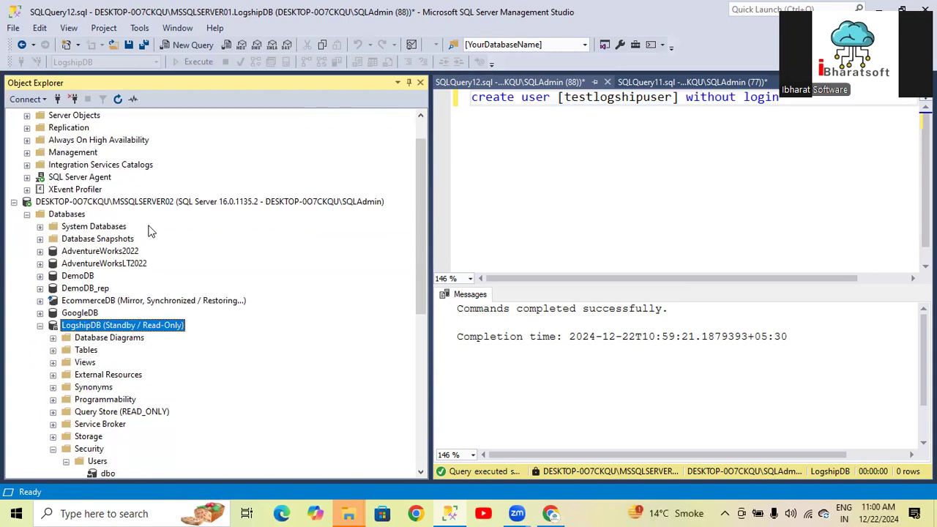
{"action": "scroll", "coordinate": [269, 226], "scroll_direction": "up", "scroll_amount": 1}
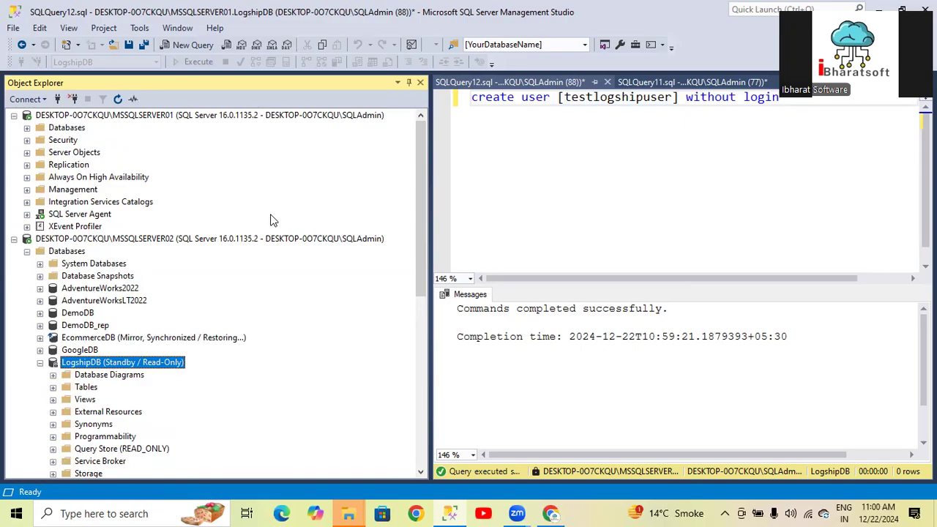
{"action": "left_click", "coordinate": [176, 115]}
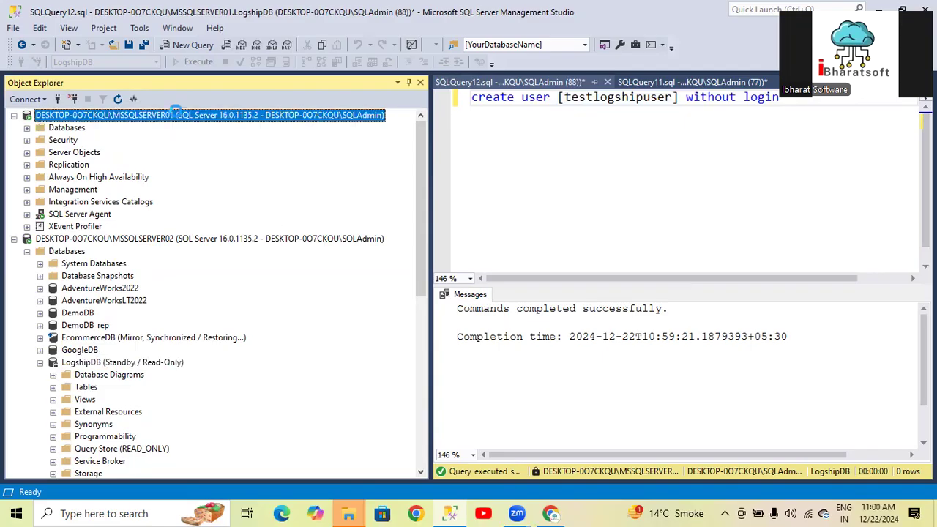
{"action": "left_click", "coordinate": [135, 239]}
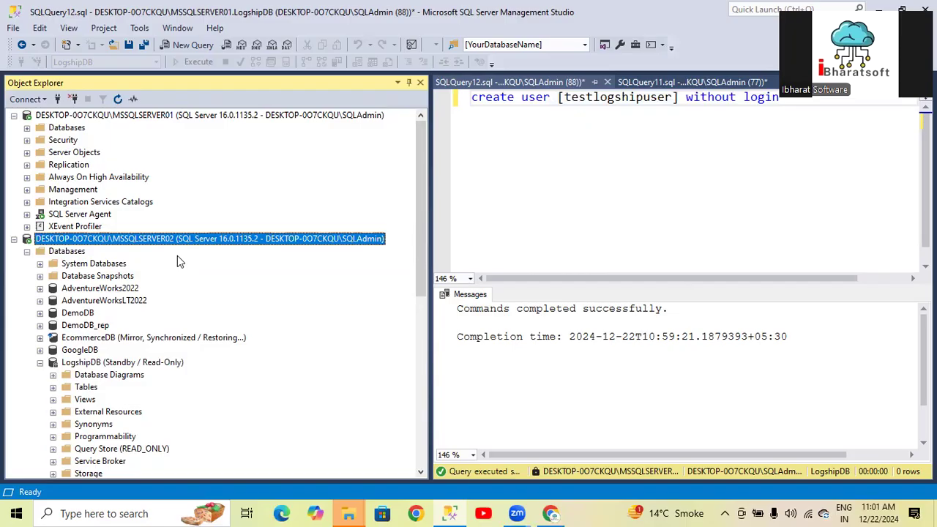
Select the primary MSSQLSERVER01 instance and bring up the Windows application search
{"action": "left_click", "coordinate": [185, 117]}
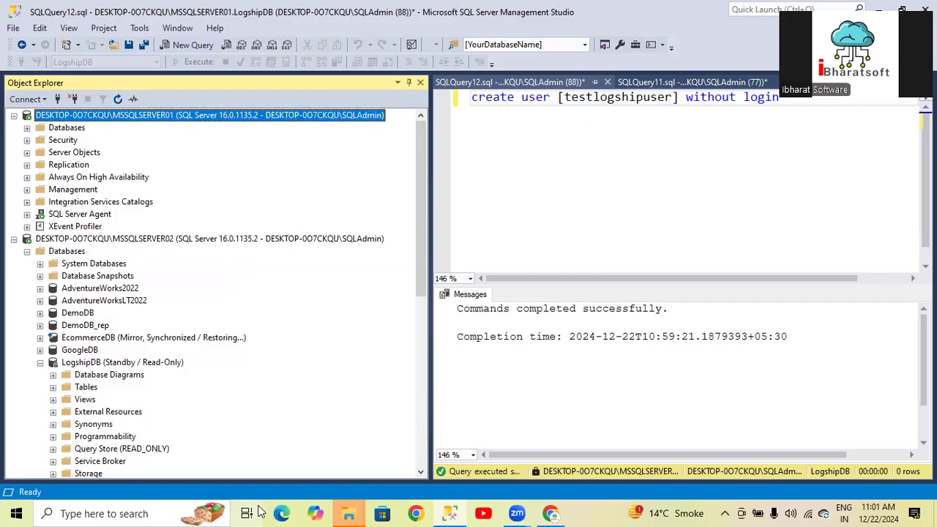
{"action": "left_click", "coordinate": [290, 398]}
{"action": "key", "text": "super"}
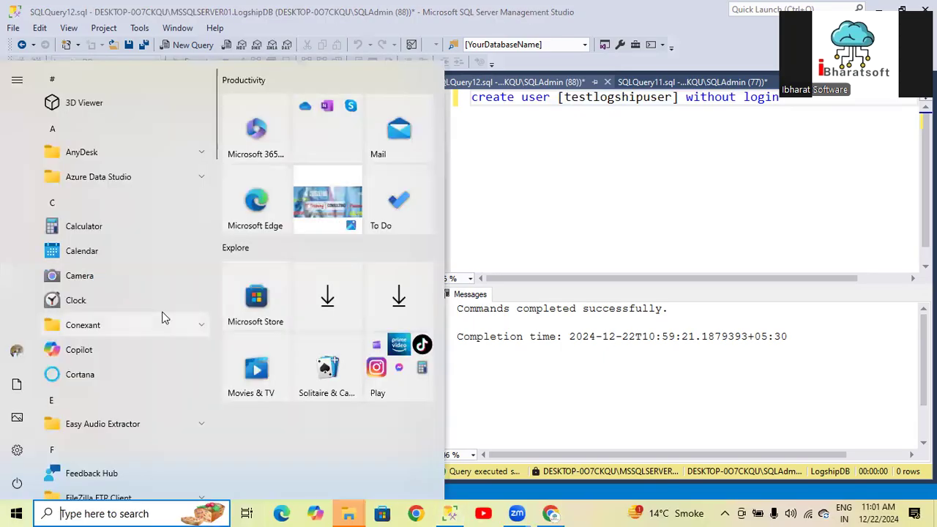
{"action": "type", "text": "servic"}
{"action": "key", "text": "BackSpace"}
{"action": "key", "text": "BackSpace"}
{"action": "key", "text": "BackSpace"}
{"action": "key", "text": "BackSpace"}
{"action": "key", "text": "BackSpace"}
{"action": "key", "text": "BackSpace"}
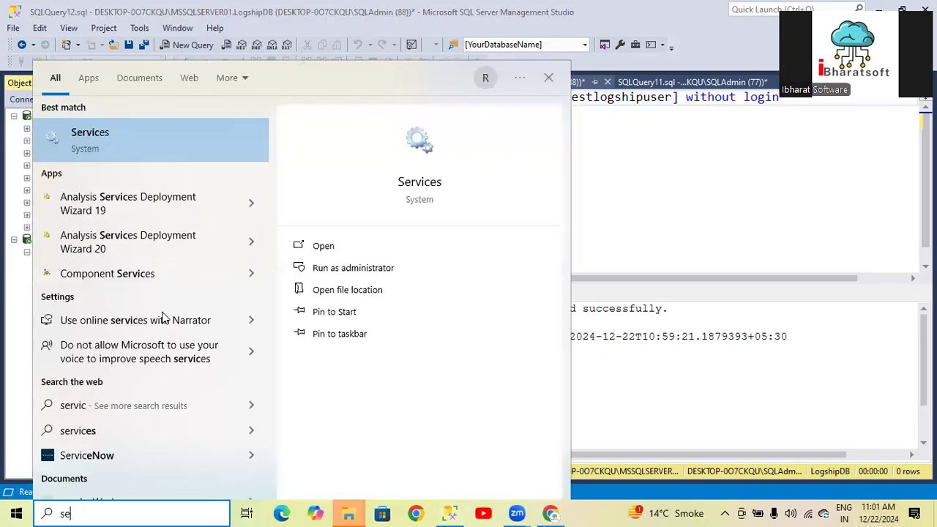
Stop the SQL Server (MSSQLSERVER01) service in SQL Server 2022 Configuration Manager, and return to SQL Server Management Studio
{"action": "type", "text": "config"}
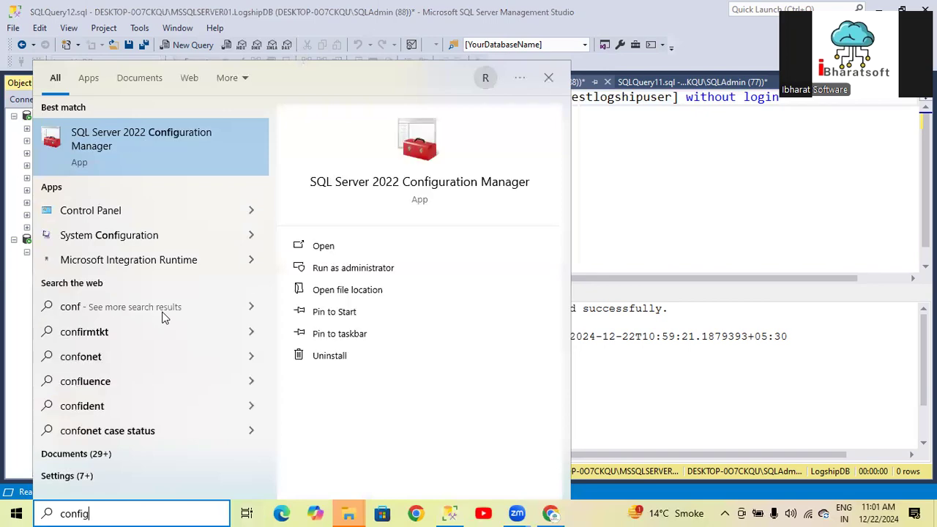
{"action": "left_click", "coordinate": [111, 145]}
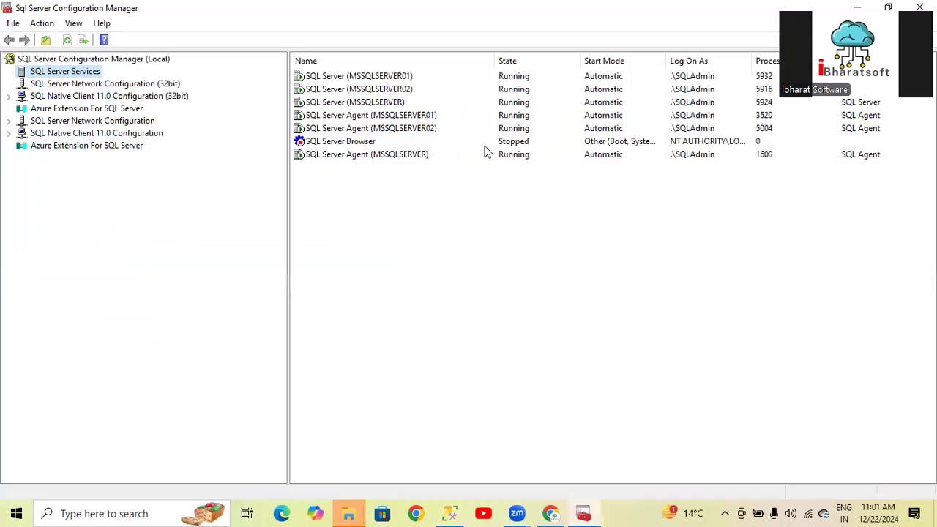
{"action": "right_click", "coordinate": [386, 75]}
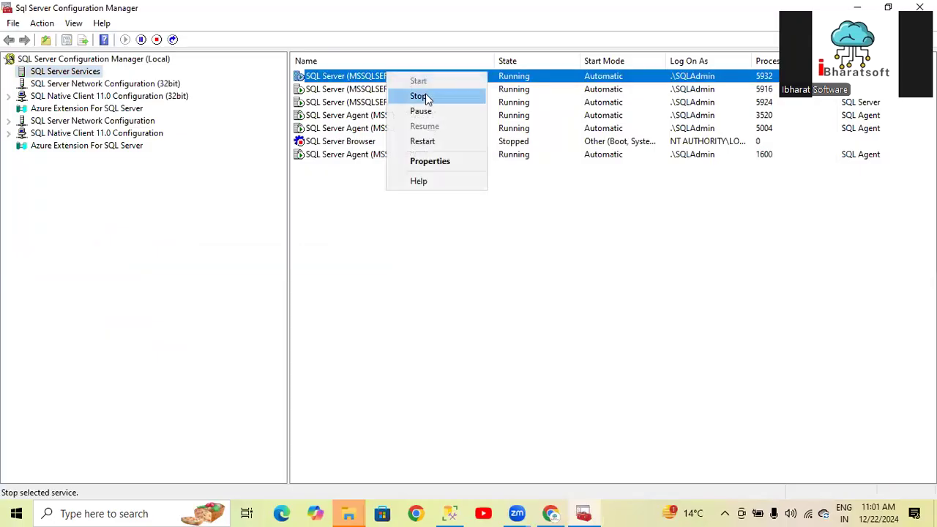
{"action": "left_click", "coordinate": [425, 97]}
{"action": "left_click", "coordinate": [469, 286]}
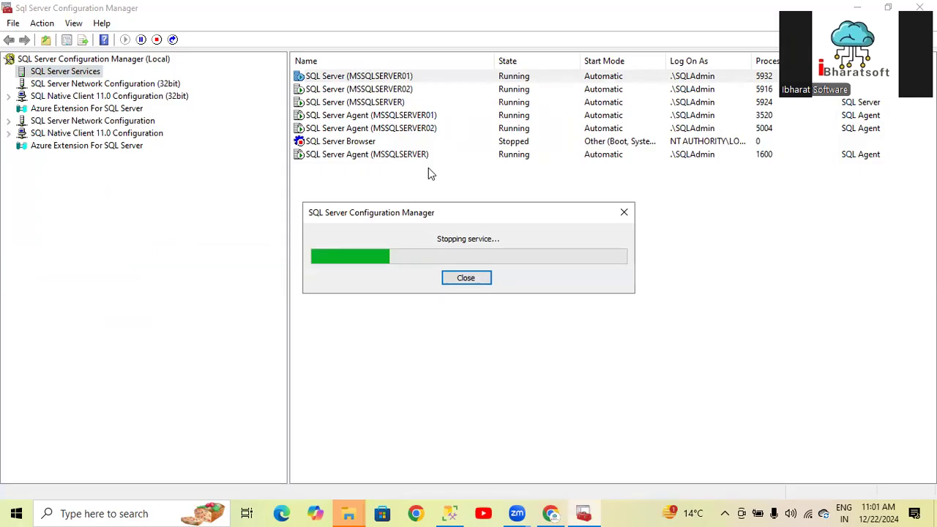
{"action": "left_click", "coordinate": [451, 513]}
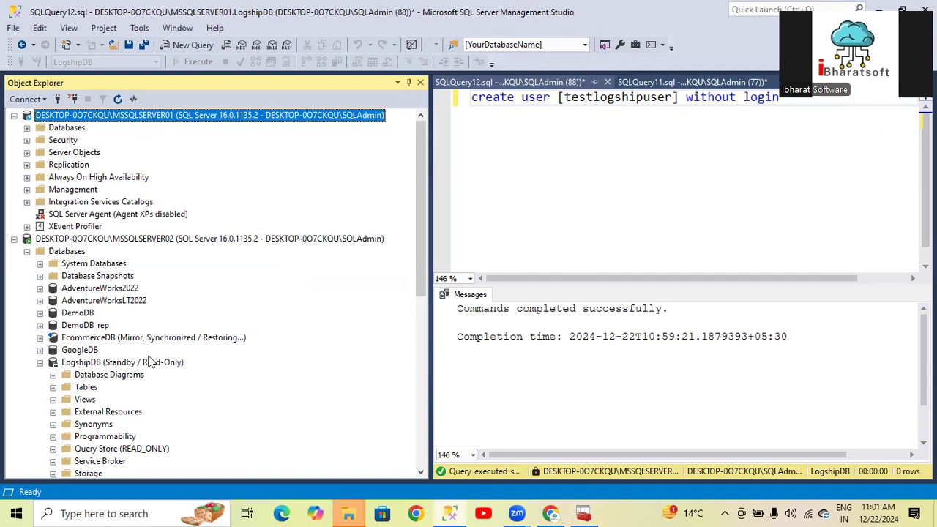
Switch to File Explorer and open the ShareFolder folder on Local Disk (E:)
{"action": "left_click", "coordinate": [382, 513]}
{"action": "mouse_move", "coordinate": [348, 513]}
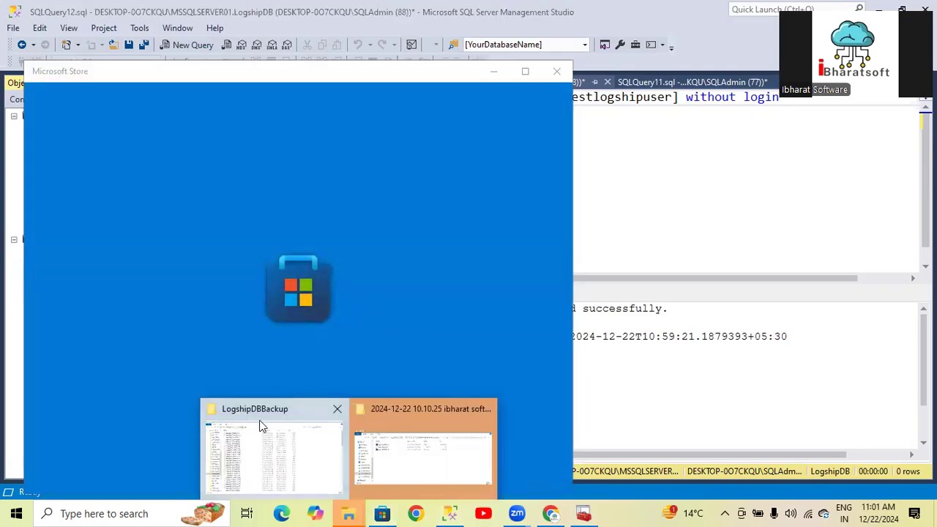
{"action": "left_click", "coordinate": [262, 426]}
{"action": "left_click", "coordinate": [158, 44]}
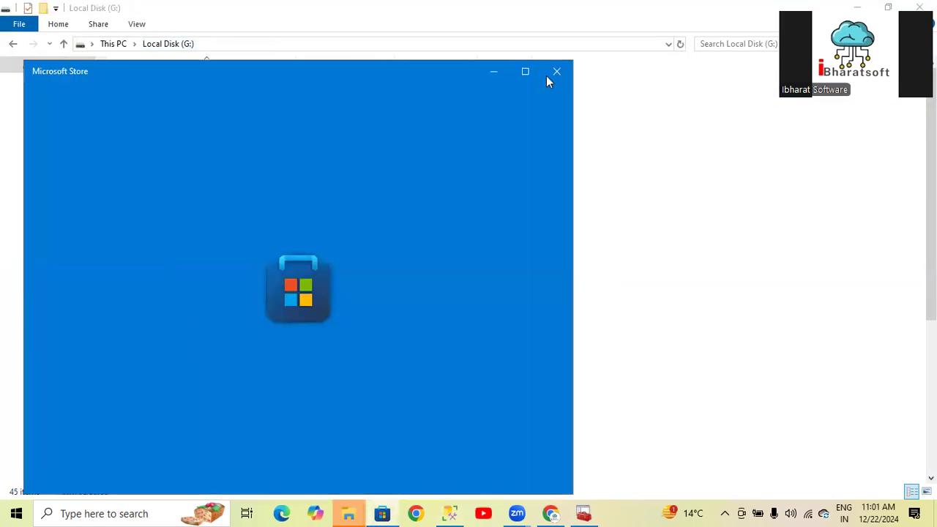
{"action": "left_click", "coordinate": [554, 73]}
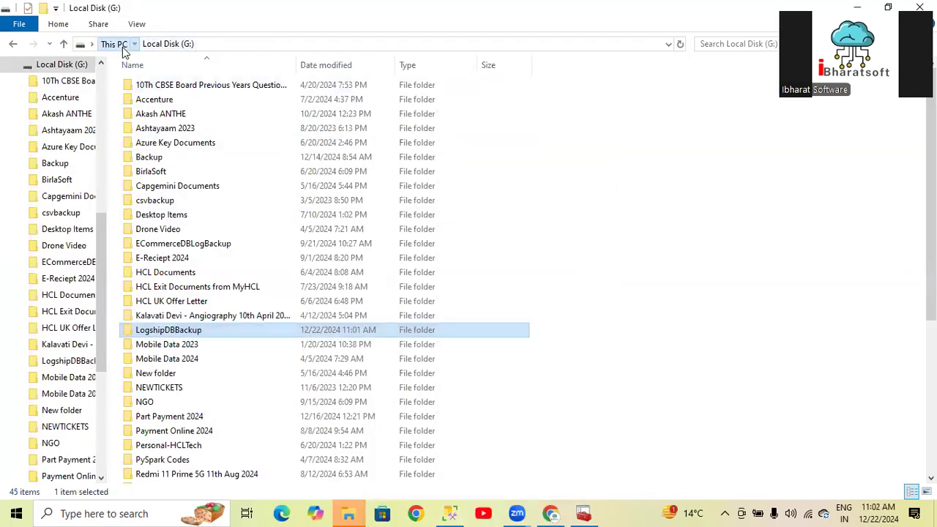
{"action": "left_click", "coordinate": [114, 44]}
{"action": "left_click", "coordinate": [624, 209]}
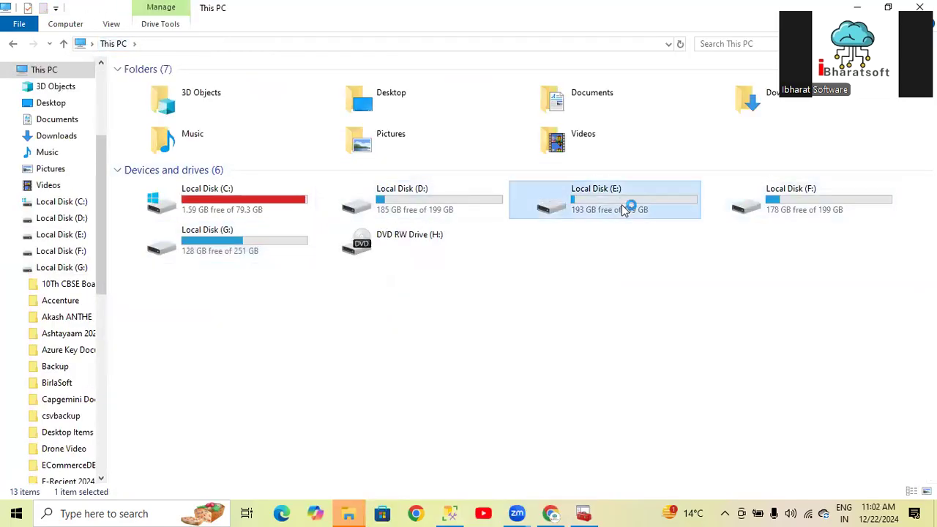
{"action": "left_click", "coordinate": [157, 173]}
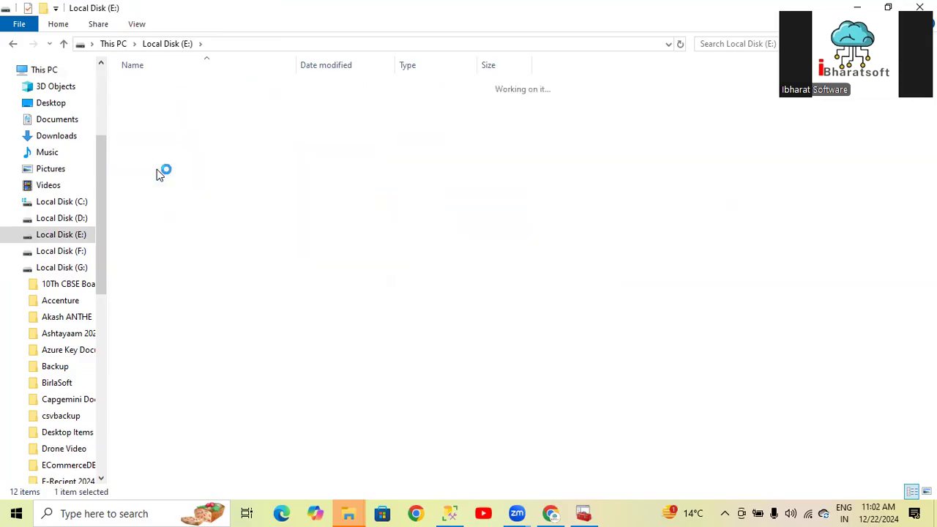
{"action": "double_click", "coordinate": [158, 172]}
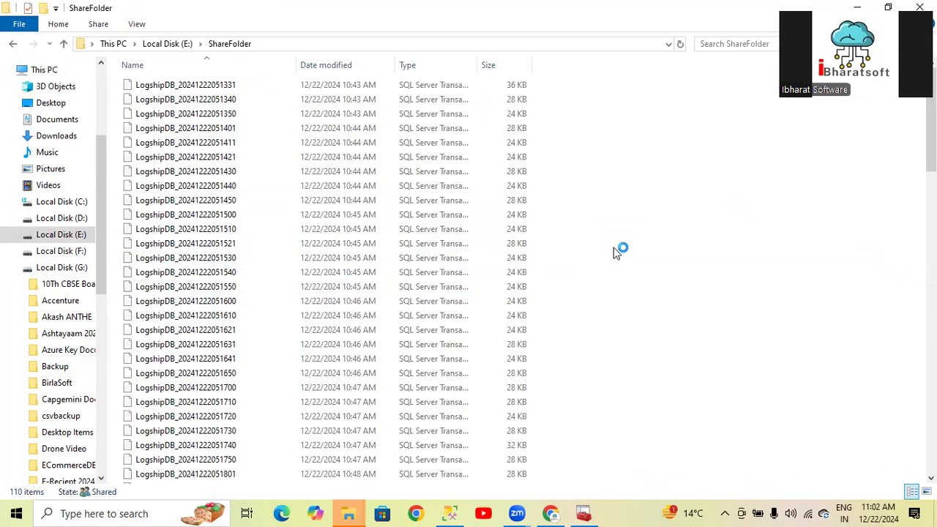
Refresh ShareFolder and examine its LogshipDB transaction log backups from the first to the last file
{"action": "key", "text": "ctrl+a"}
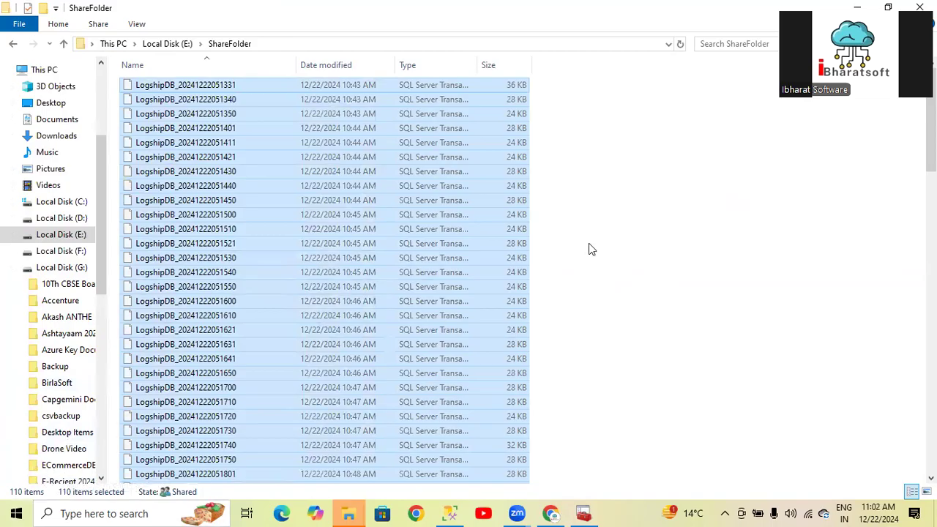
{"action": "right_click", "coordinate": [620, 217]}
{"action": "left_click", "coordinate": [652, 275]}
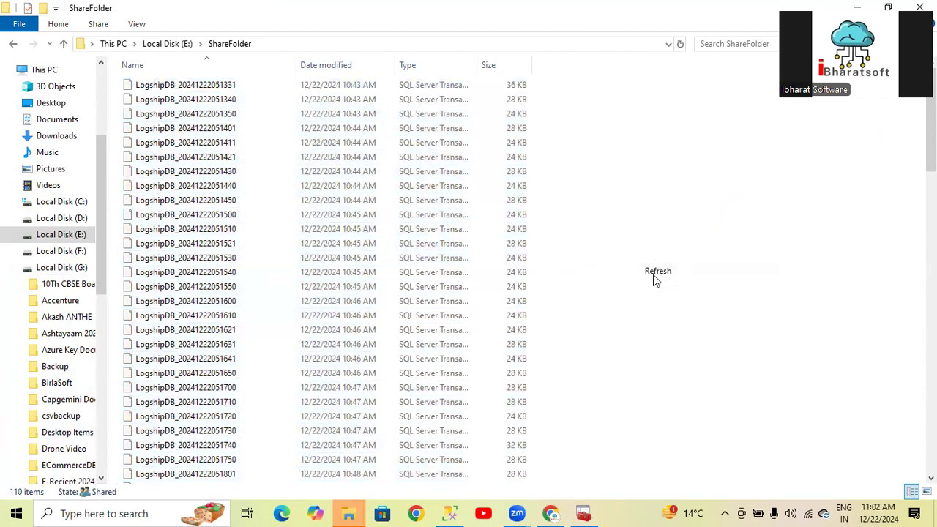
{"action": "right_click", "coordinate": [642, 209]}
{"action": "left_click", "coordinate": [659, 262]}
{"action": "right_click", "coordinate": [642, 197]}
{"action": "left_click", "coordinate": [687, 249]}
{"action": "scroll", "coordinate": [526, 302], "scroll_direction": "down", "scroll_amount": 20}
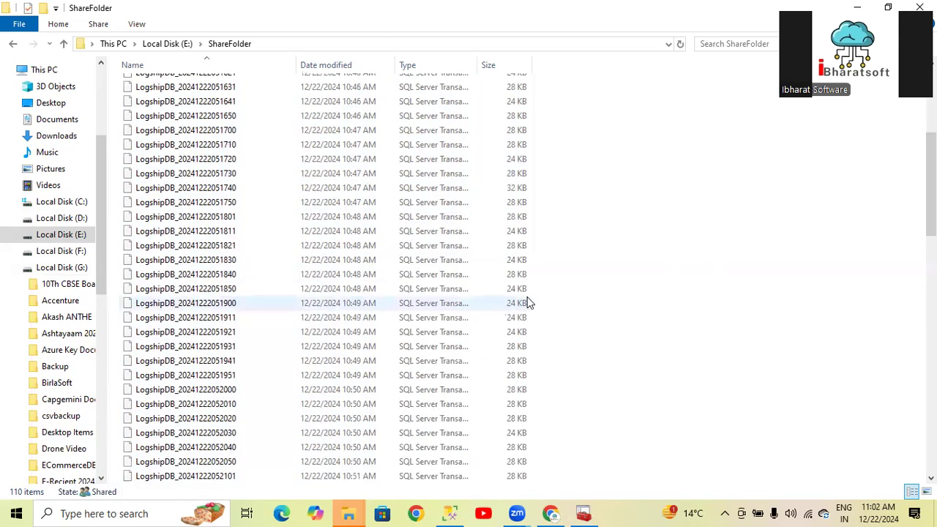
{"action": "left_click_drag", "start_coordinate": [931, 385], "coordinate": [931, 403]}
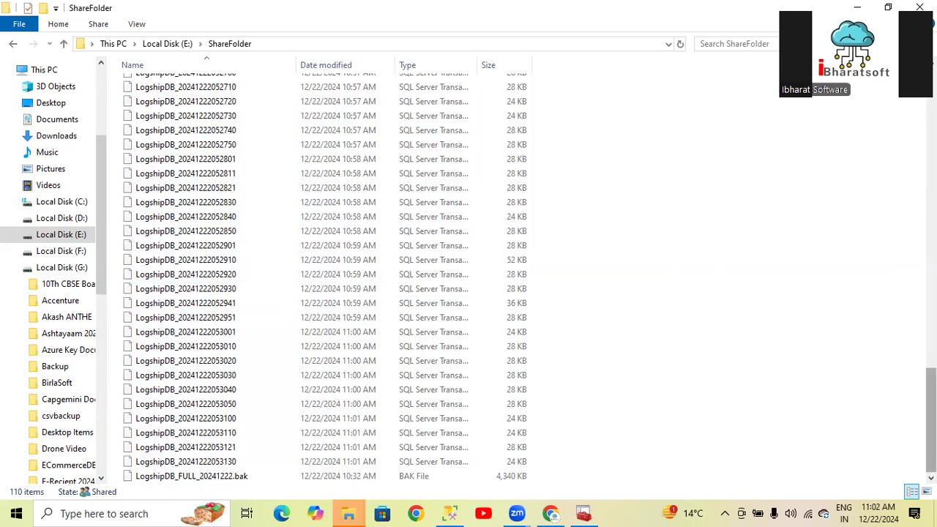
{"action": "scroll", "coordinate": [497, 260], "scroll_direction": "up", "scroll_amount": 20}
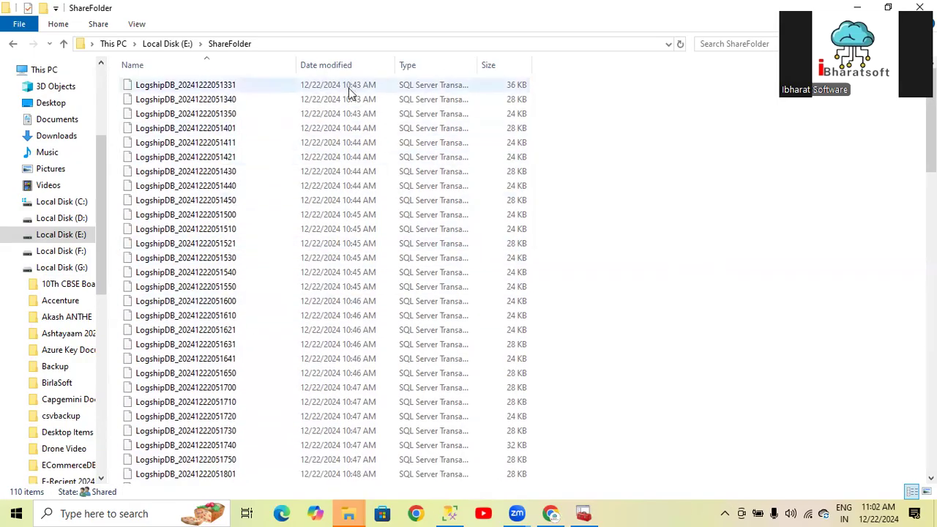
{"action": "right_click", "coordinate": [229, 90]}
{"action": "left_click", "coordinate": [755, 279]}
{"action": "left_click", "coordinate": [183, 85]}
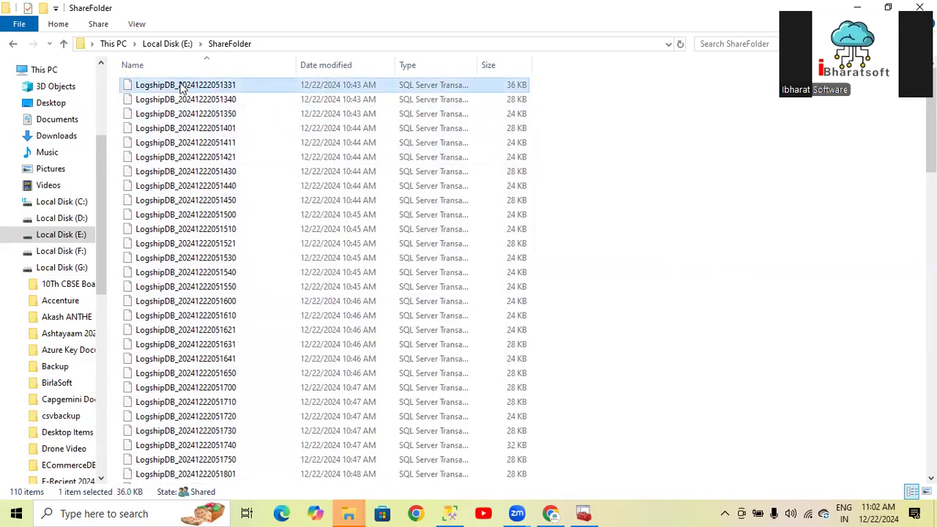
{"action": "key", "text": "XF86AudioRaiseVolume"}
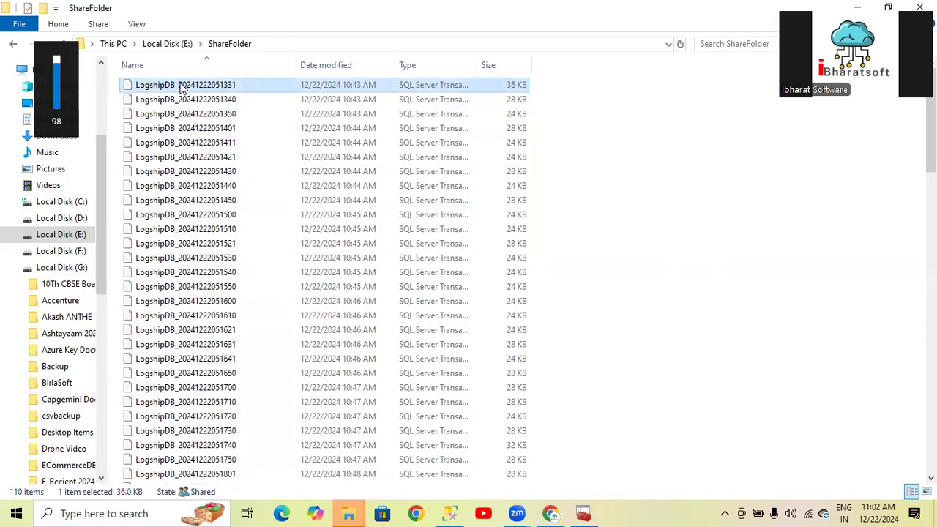
{"action": "left_click", "coordinate": [182, 86]}
{"action": "key", "text": "ctrl+c"}
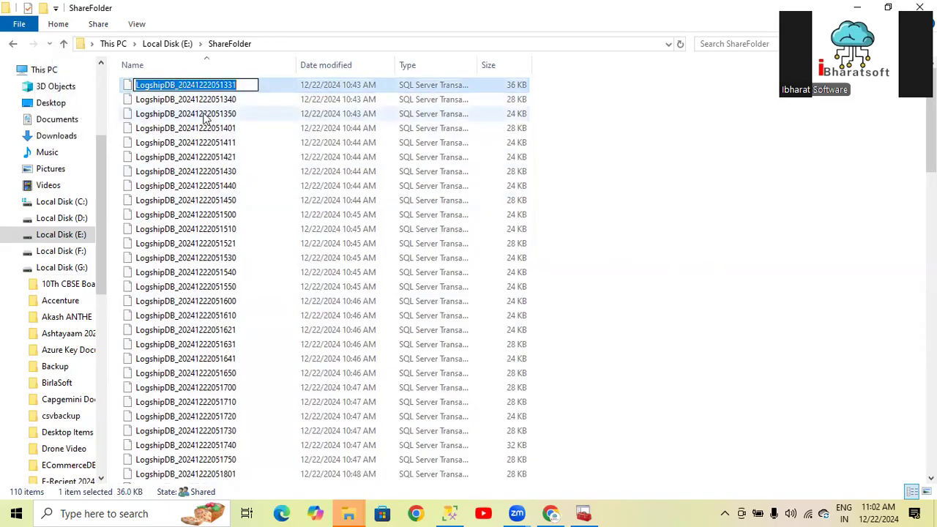
Open the LogshipDBBackup folder on Local Disk (G:)
{"action": "left_click", "coordinate": [46, 268]}
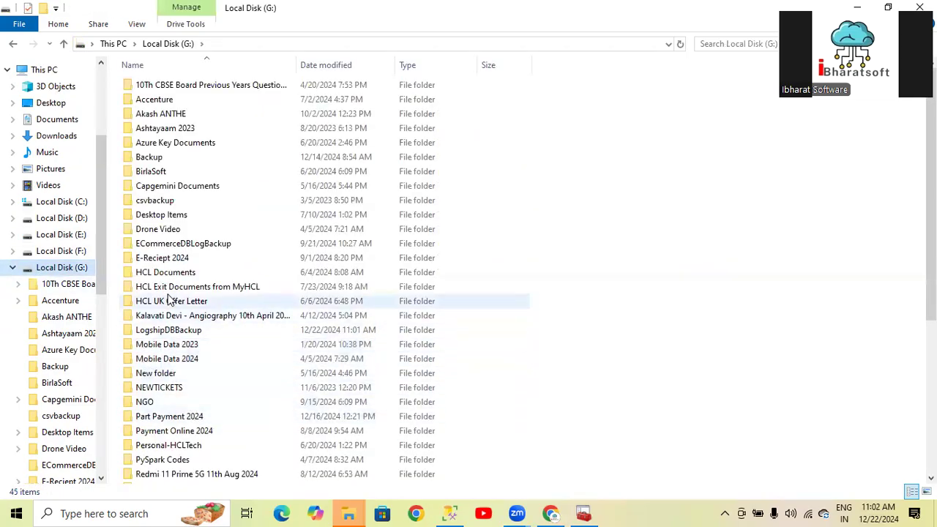
{"action": "scroll", "coordinate": [190, 275], "scroll_direction": "down", "scroll_amount": 2}
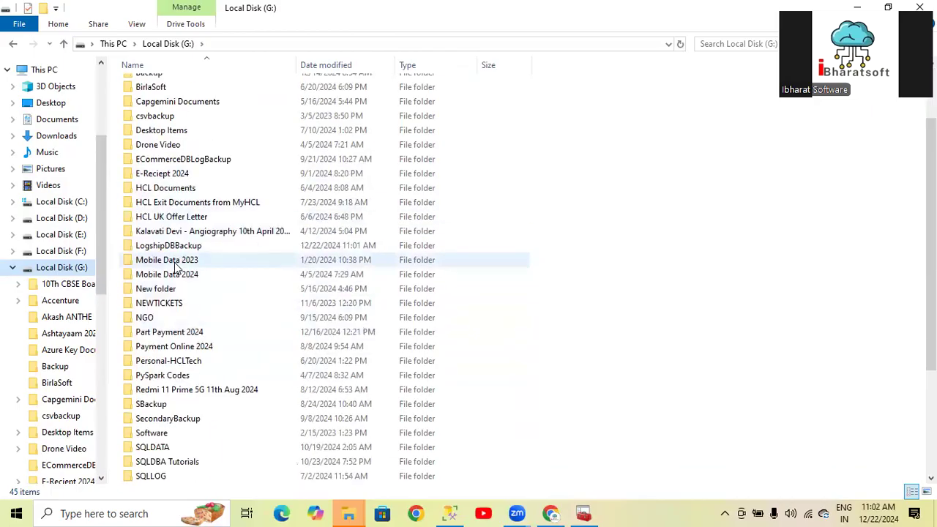
{"action": "double_click", "coordinate": [168, 418]}
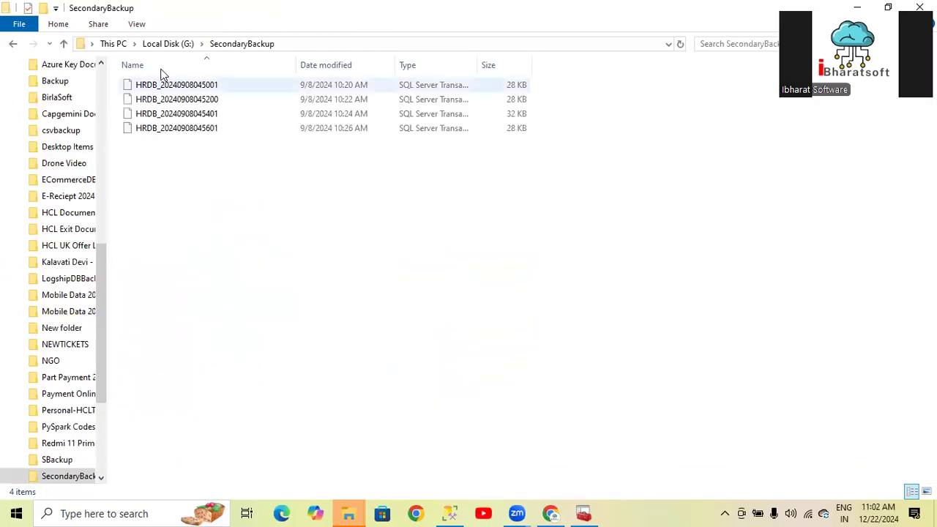
{"action": "left_click", "coordinate": [173, 45]}
{"action": "left_click", "coordinate": [175, 262]}
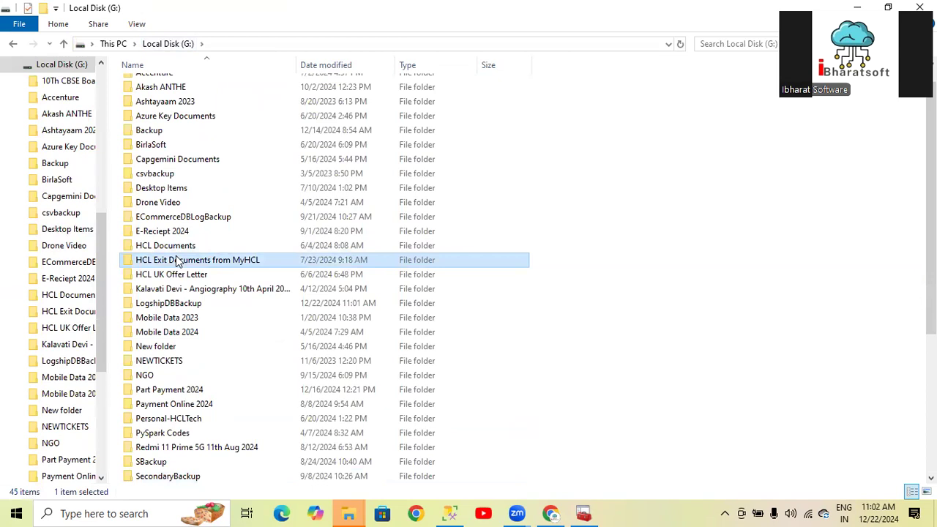
{"action": "key", "text": "Down"}
{"action": "key", "text": "Down"}
{"action": "key", "text": "Down"}
{"action": "double_click", "coordinate": [183, 303]}
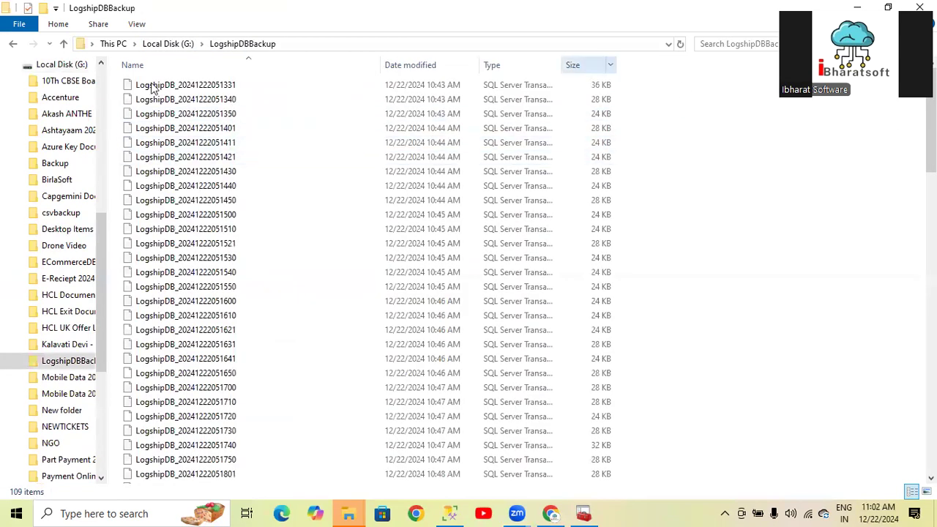
{"action": "key", "text": "super+Down"}
{"action": "left_click", "coordinate": [661, 146]}
{"action": "key", "text": "ctrl+v"}
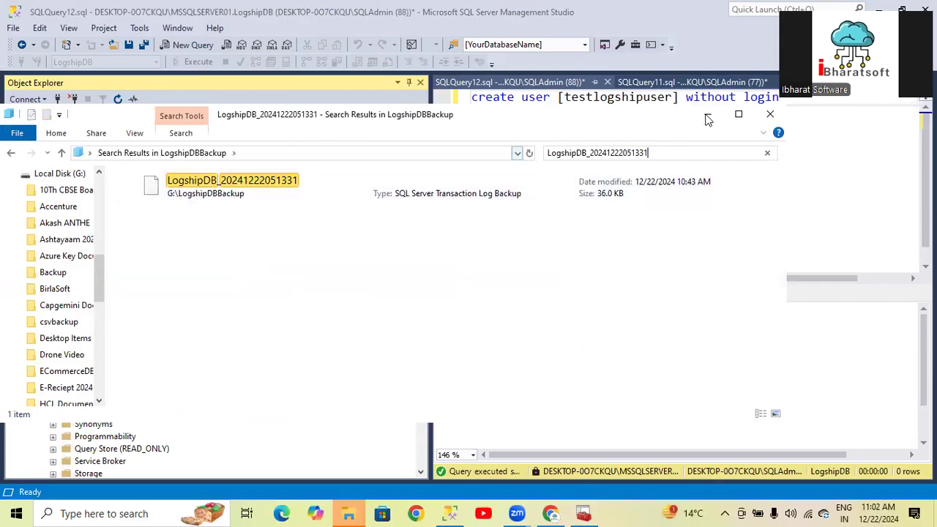
{"action": "left_click", "coordinate": [770, 113]}
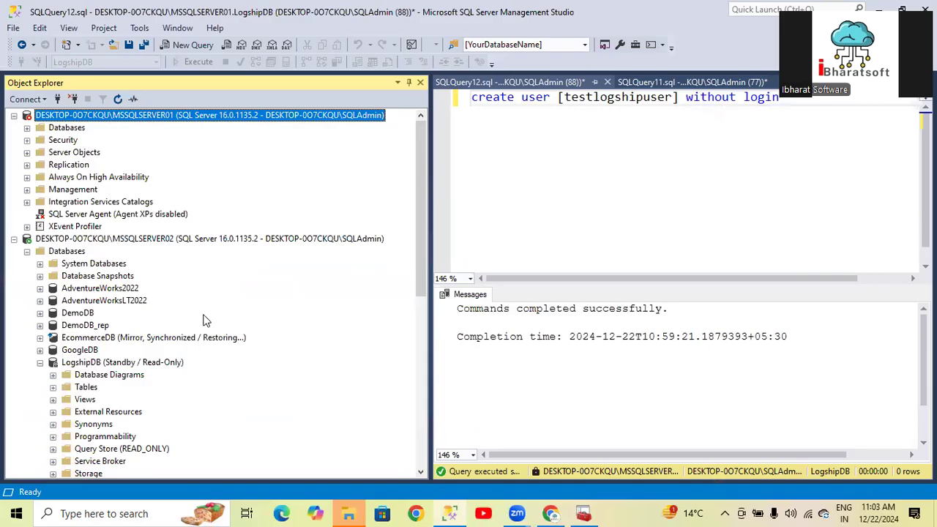
View the SQL Server Agent job activity of the MSSQLSERVER02 instance full-screen and select the LogshipDB LSCopy job
{"action": "scroll", "coordinate": [208, 320], "scroll_direction": "down", "scroll_amount": 3}
{"action": "scroll", "coordinate": [142, 320], "scroll_direction": "up", "scroll_amount": 3}
{"action": "scroll", "coordinate": [113, 333], "scroll_direction": "down", "scroll_amount": 4}
{"action": "scroll", "coordinate": [114, 335], "scroll_direction": "down", "scroll_amount": 4}
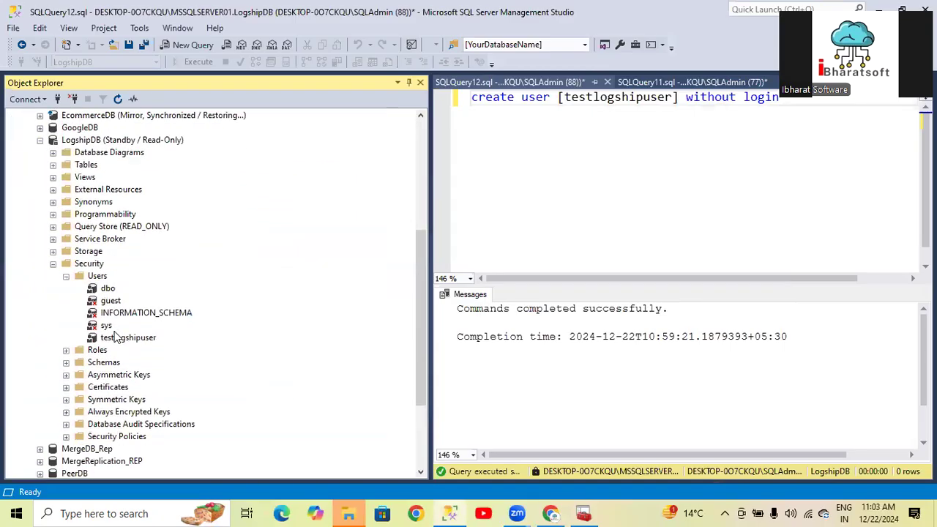
{"action": "scroll", "coordinate": [109, 377], "scroll_direction": "down", "scroll_amount": 2}
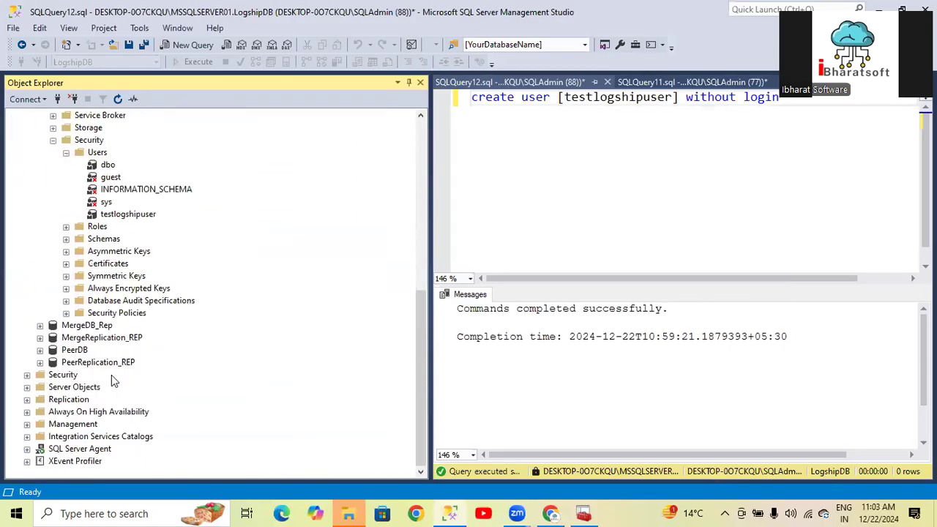
{"action": "left_click", "coordinate": [29, 448]}
{"action": "right_click", "coordinate": [112, 413]}
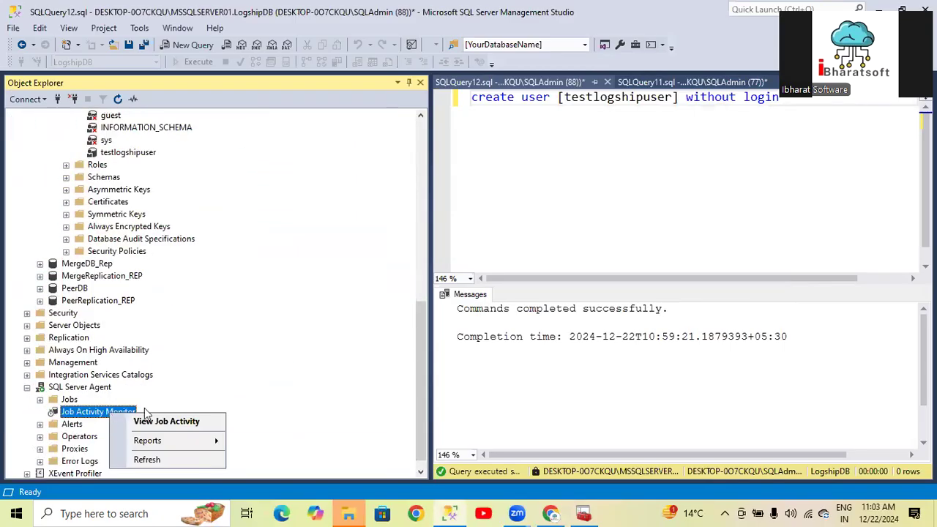
{"action": "left_click", "coordinate": [154, 420]}
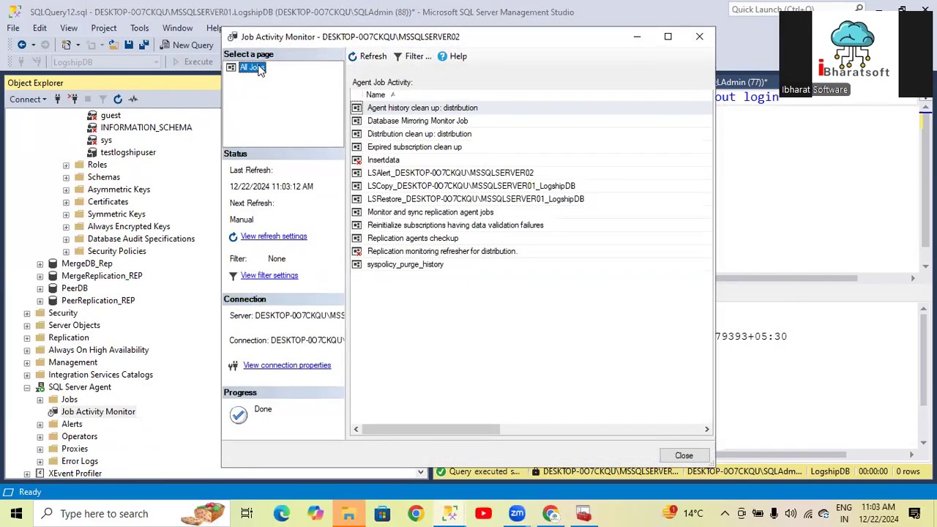
{"action": "left_click", "coordinate": [674, 140]}
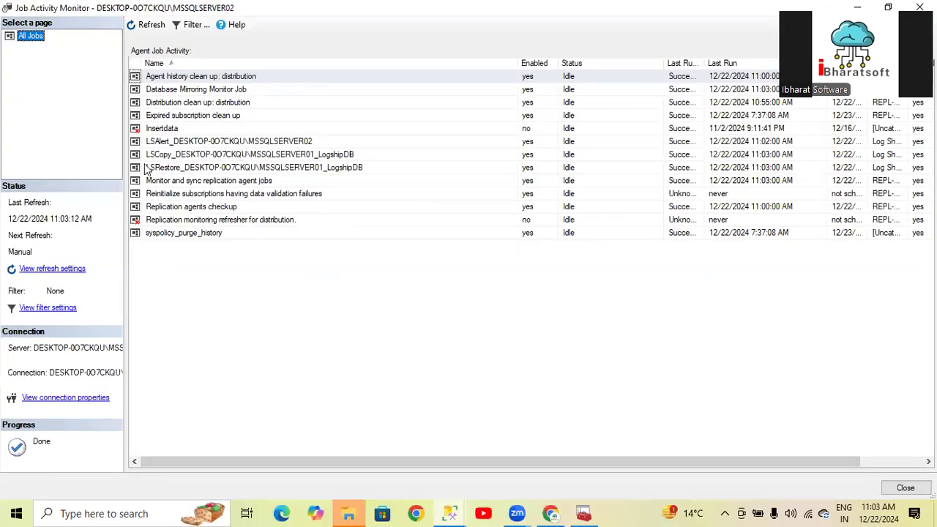
{"action": "left_click", "coordinate": [183, 155]}
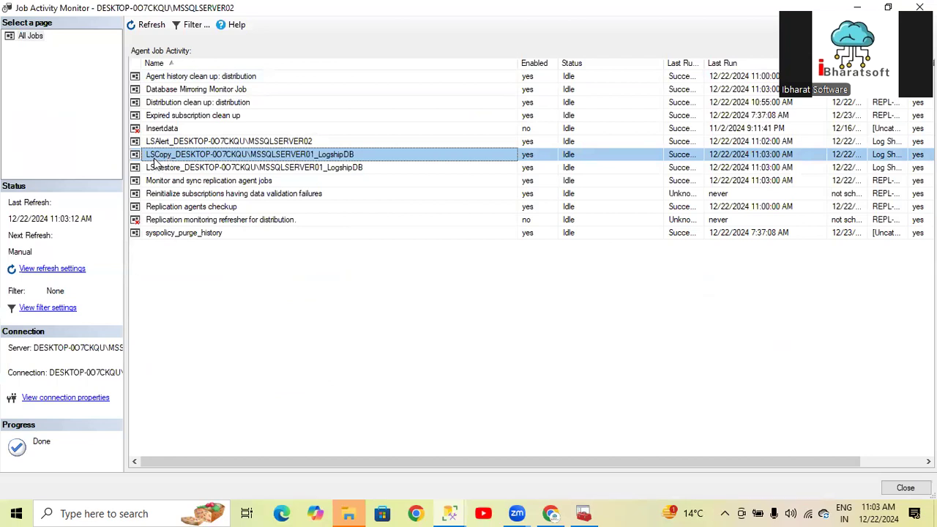
View the history of the LogshipDB LSRestore job in a smaller log window and widen its Date column
{"action": "left_click", "coordinate": [164, 168]}
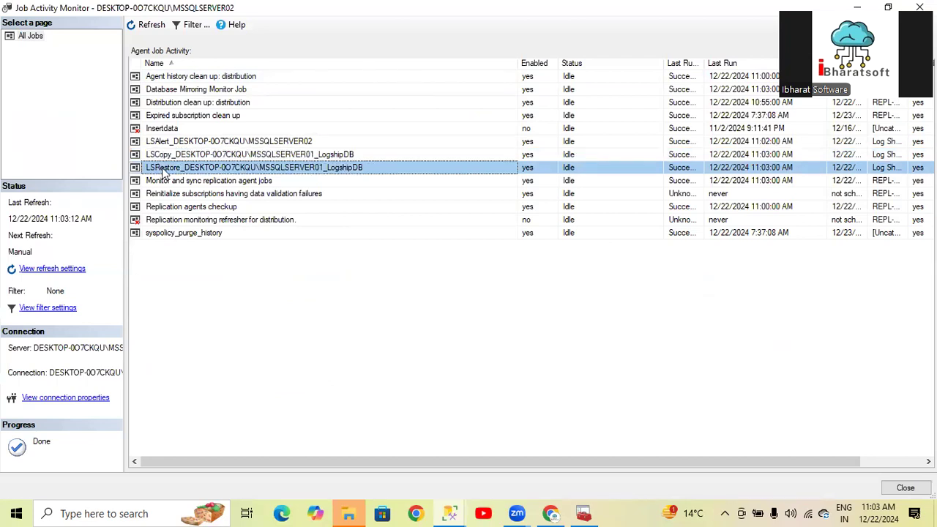
{"action": "right_click", "coordinate": [164, 173]}
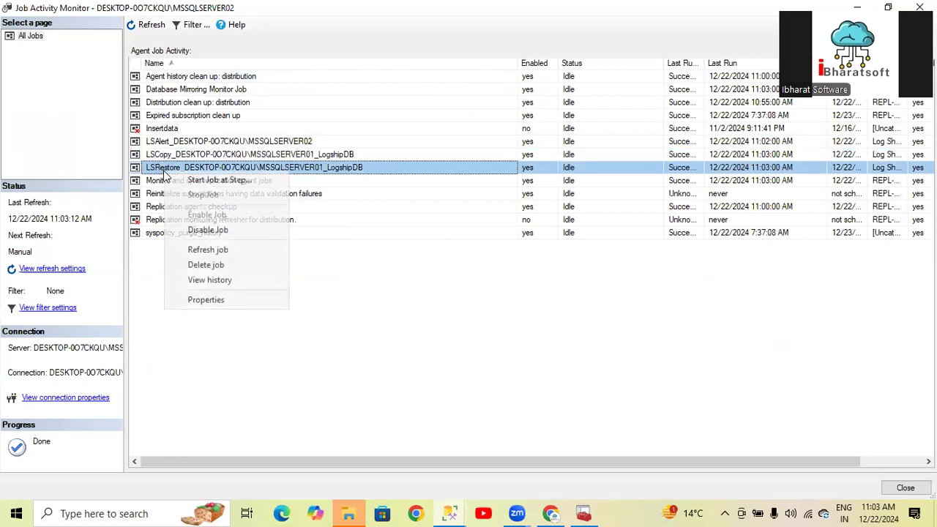
{"action": "left_click", "coordinate": [207, 279]}
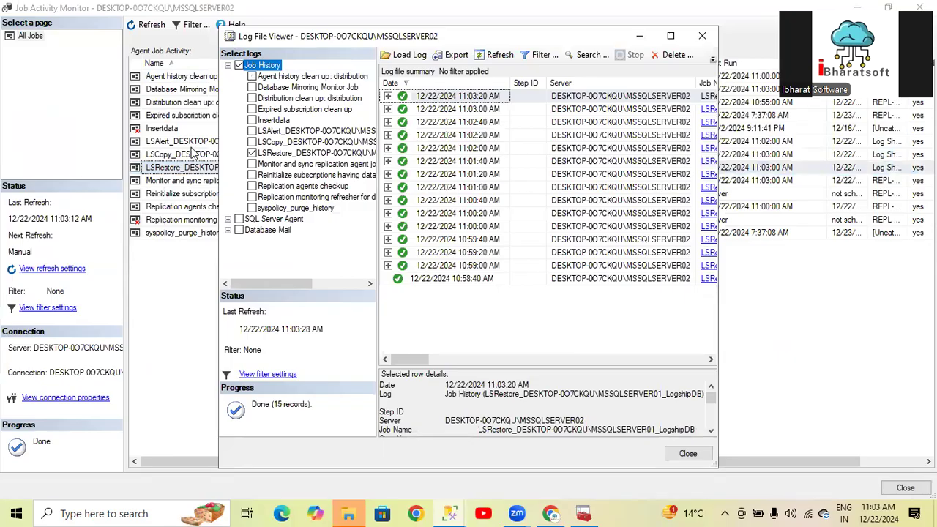
{"action": "left_click_drag", "start_coordinate": [248, 33], "coordinate": [213, 118]}
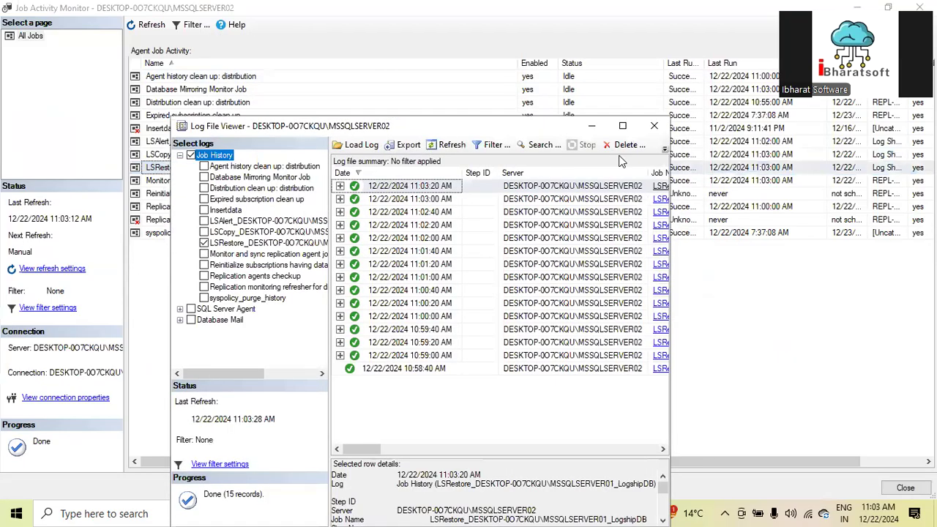
{"action": "left_click", "coordinate": [636, 121]}
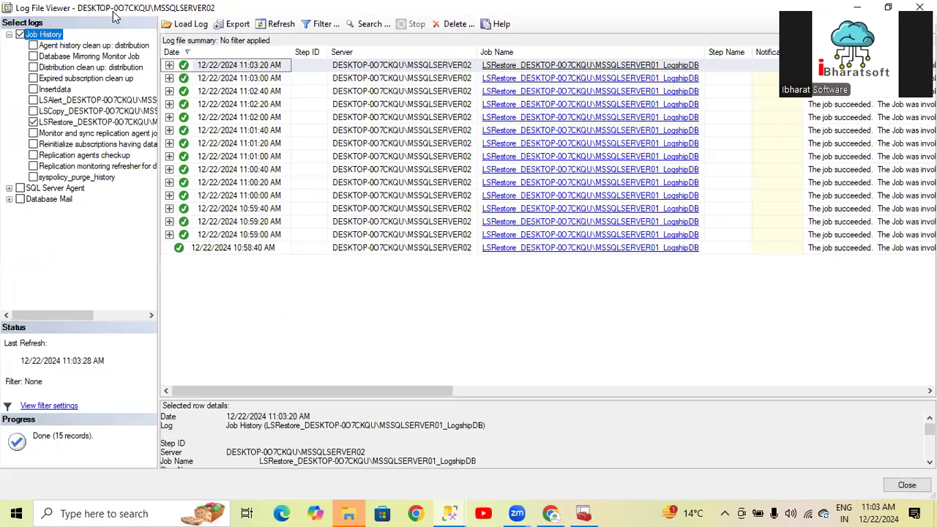
{"action": "key", "text": "super+Down"}
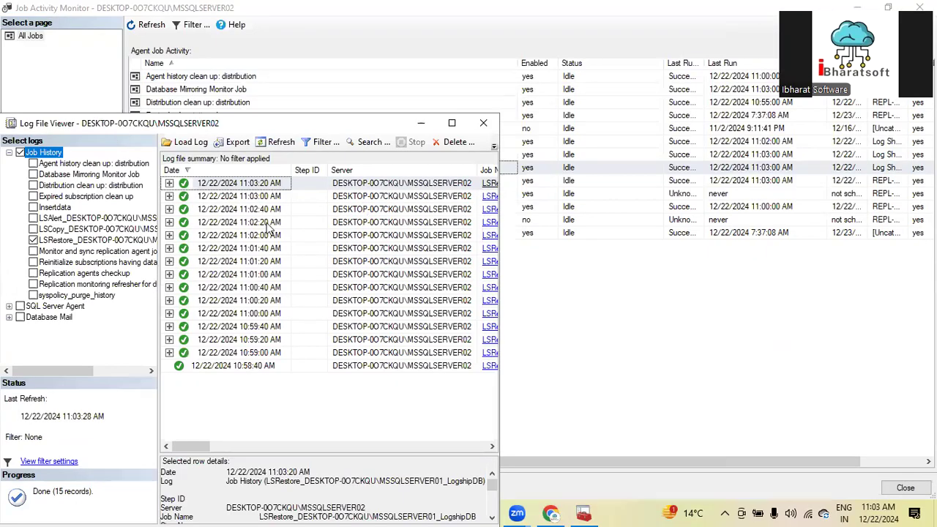
{"action": "left_click_drag", "start_coordinate": [289, 169], "coordinate": [329, 169]}
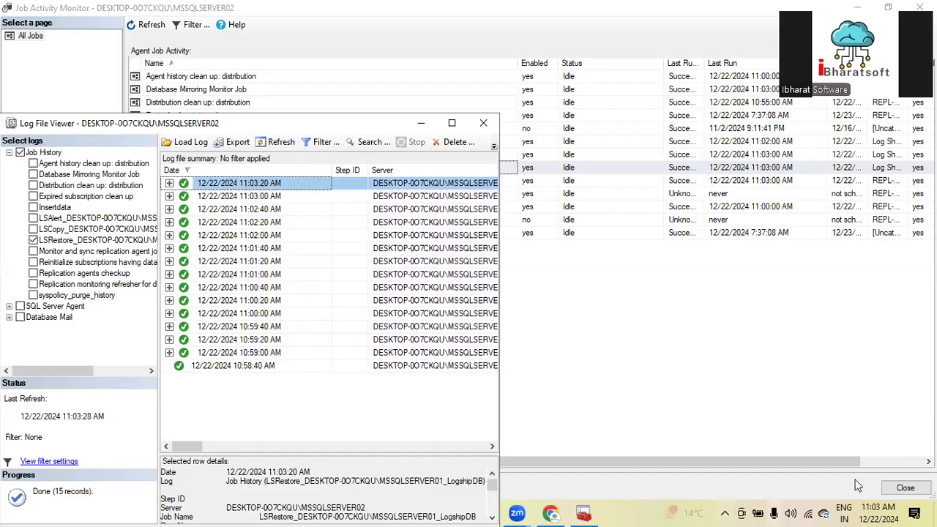
Compare the system clock with the refreshed LSRestore job history, expand the most recent run's steps, and close the history
{"action": "left_click", "coordinate": [875, 508]}
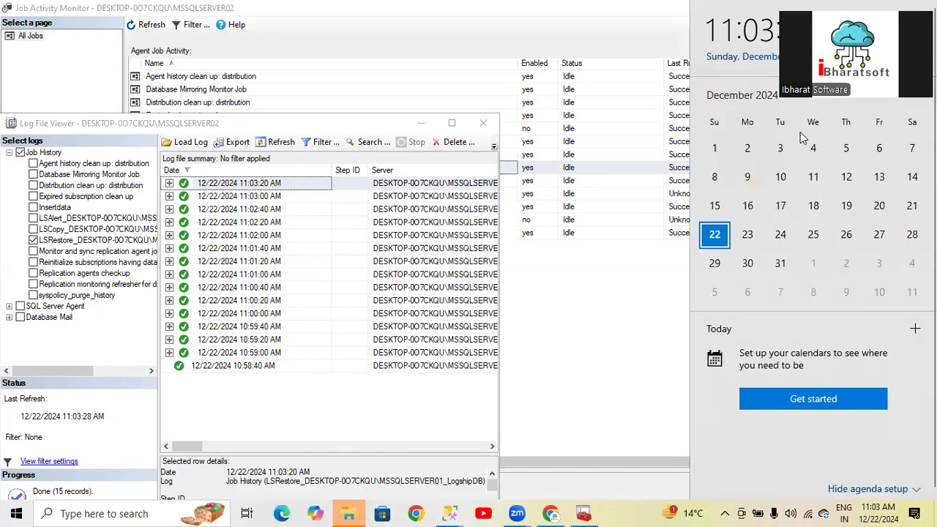
{"action": "left_click", "coordinate": [278, 143]}
{"action": "left_click", "coordinate": [278, 144]}
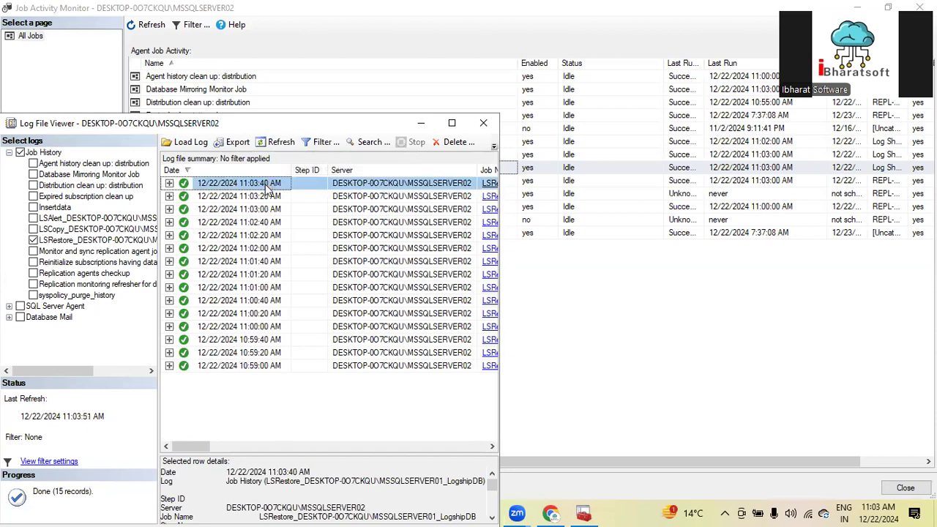
{"action": "left_click", "coordinate": [274, 141]}
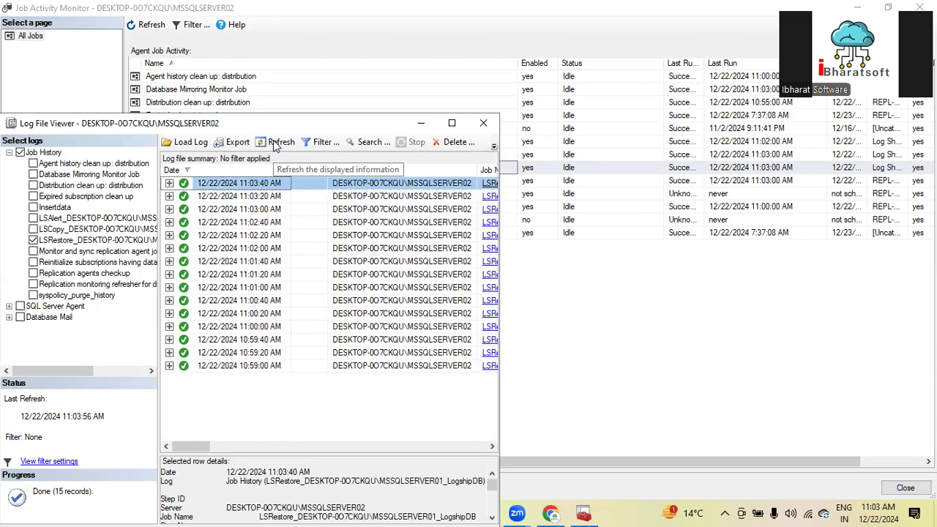
{"action": "left_click", "coordinate": [169, 183]}
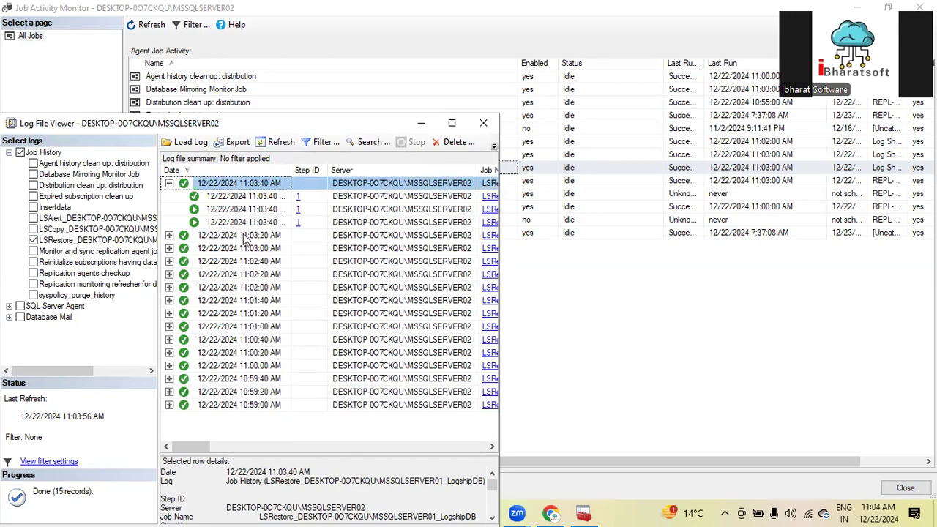
{"action": "left_click", "coordinate": [494, 130]}
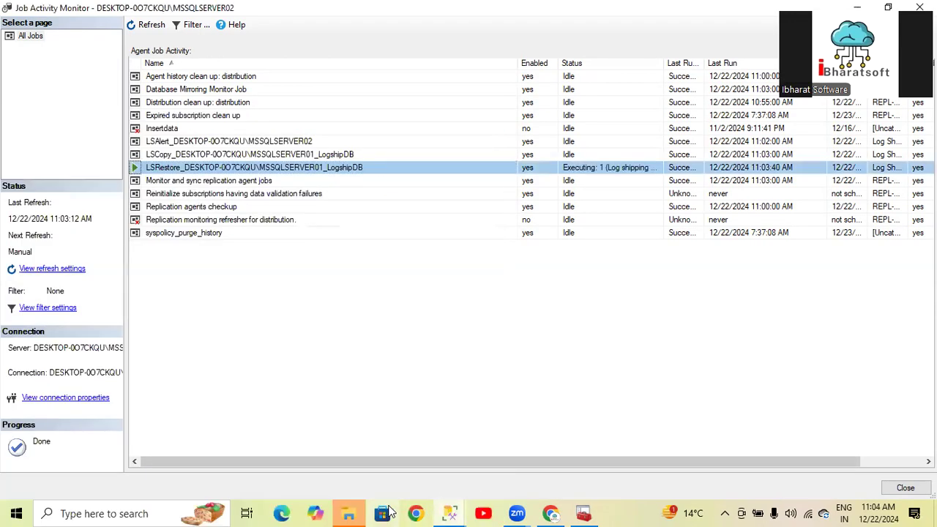
Leave the job activity view and open the dbo.emp table of LogshipDB on MSSQLSERVER02 for editing its top 200 rows
{"action": "left_click", "coordinate": [447, 512]}
{"action": "left_click", "coordinate": [493, 459]}
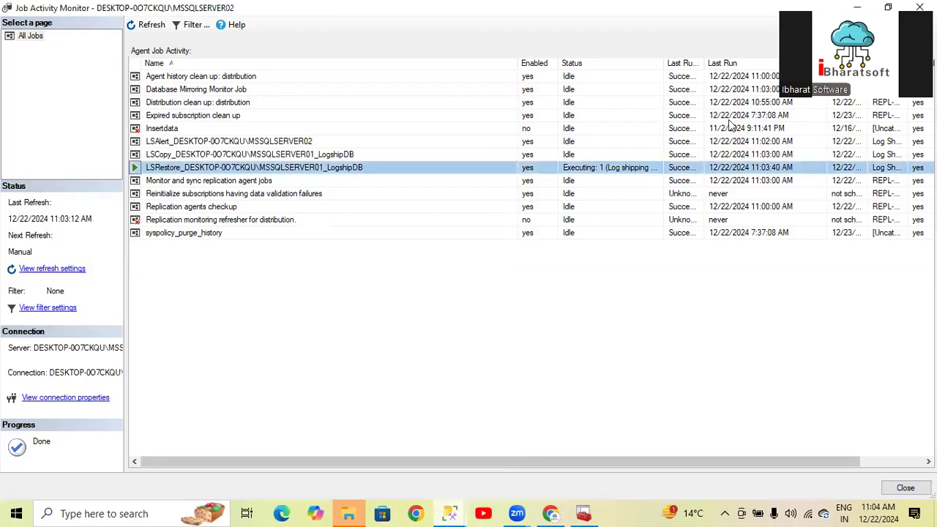
{"action": "double_click", "coordinate": [78, 11]}
{"action": "left_click", "coordinate": [414, 124]}
{"action": "scroll", "coordinate": [153, 391], "scroll_direction": "down", "scroll_amount": 1}
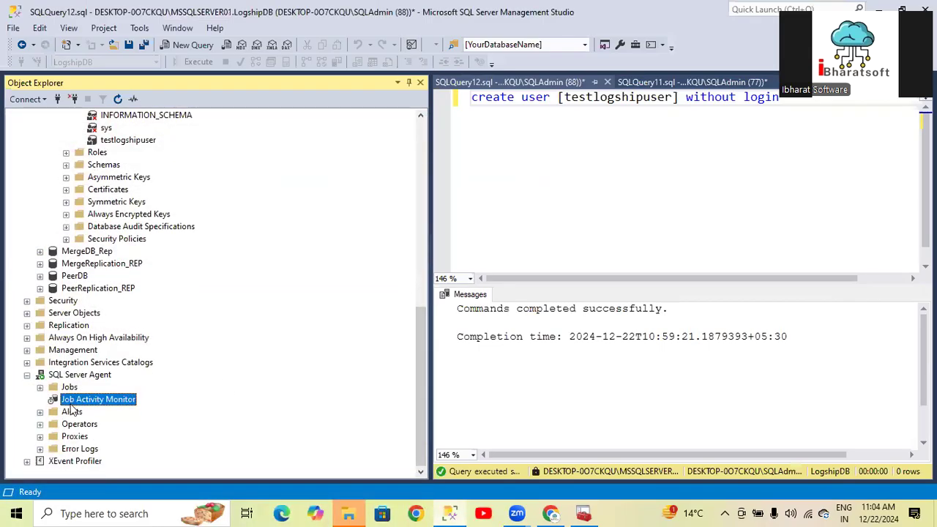
{"action": "scroll", "coordinate": [97, 276], "scroll_direction": "up", "scroll_amount": 3}
{"action": "scroll", "coordinate": [98, 234], "scroll_direction": "up", "scroll_amount": 3}
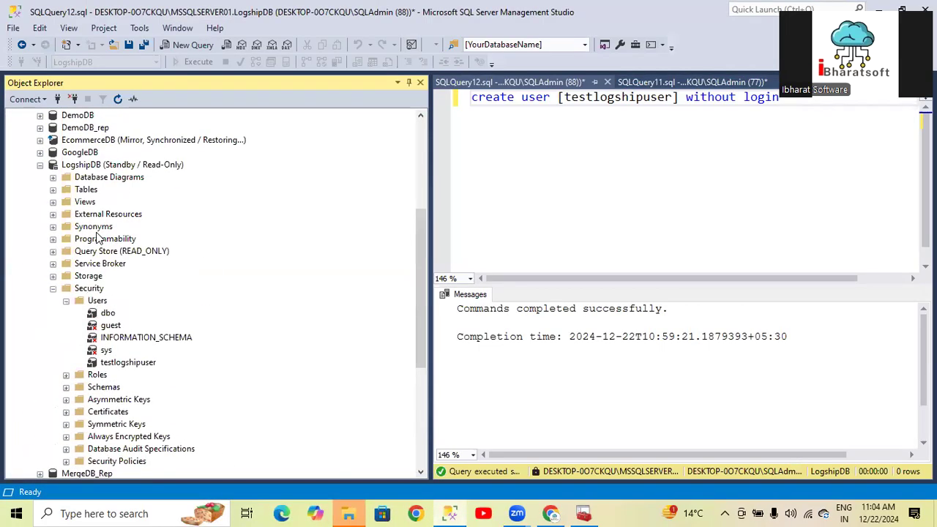
{"action": "left_click", "coordinate": [79, 190]}
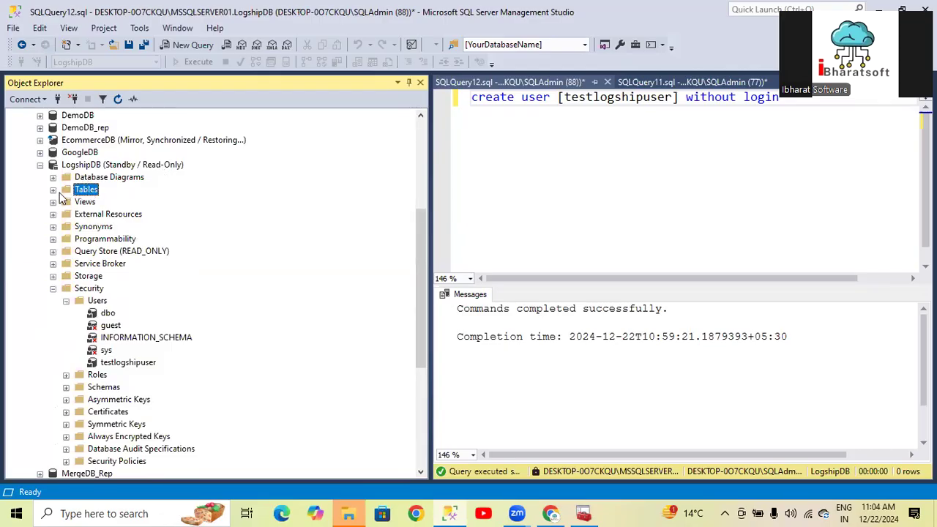
{"action": "left_click", "coordinate": [53, 190]}
{"action": "right_click", "coordinate": [95, 253]}
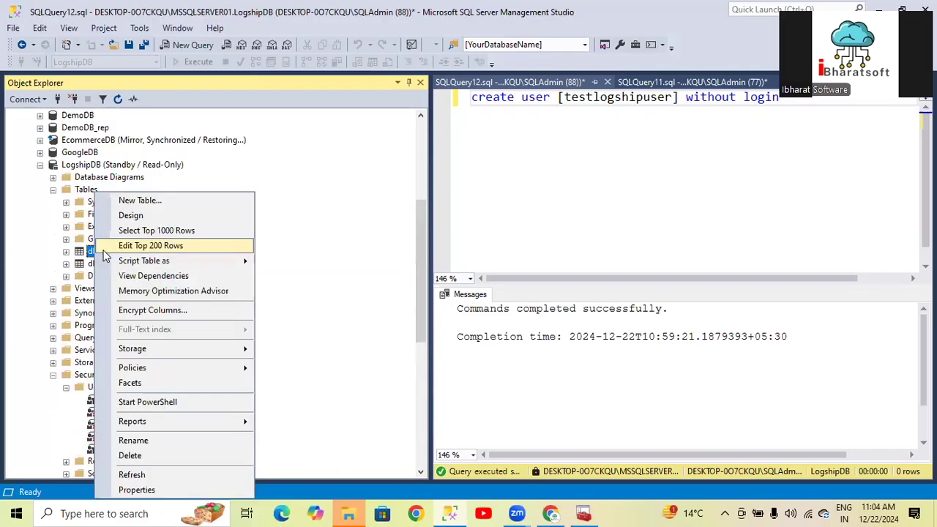
{"action": "left_click", "coordinate": [130, 244]}
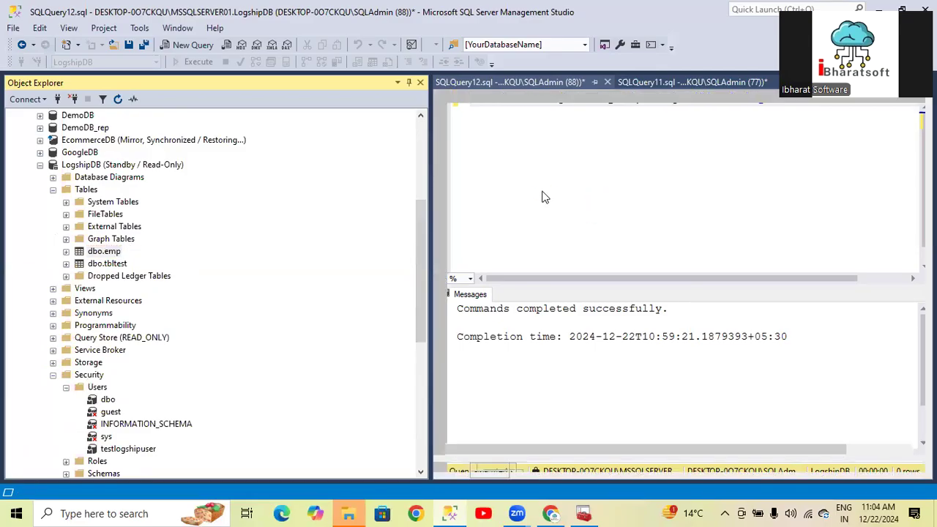
Try to add a row to dbo.emp with empno 1, Ename hhh and Salary 239239
{"action": "left_click", "coordinate": [509, 112]}
{"action": "type", "text": "1"}
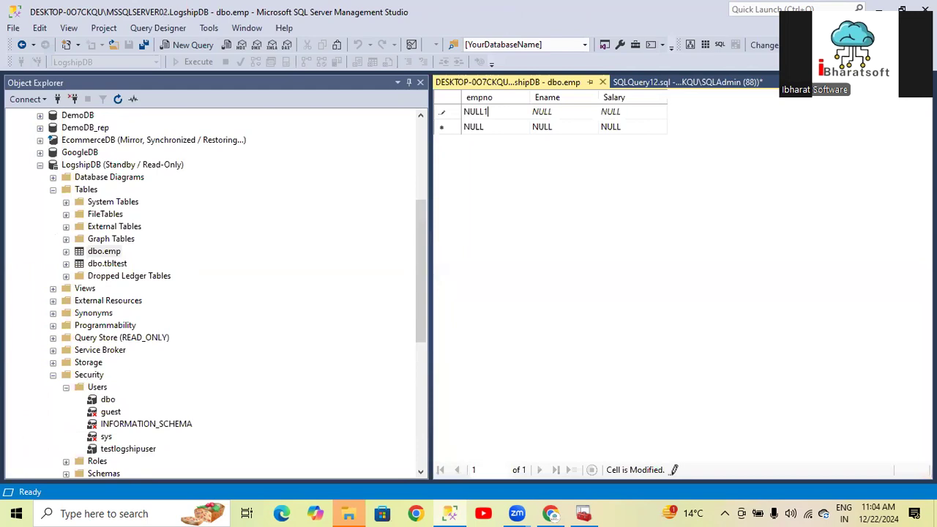
{"action": "key", "text": "Tab"}
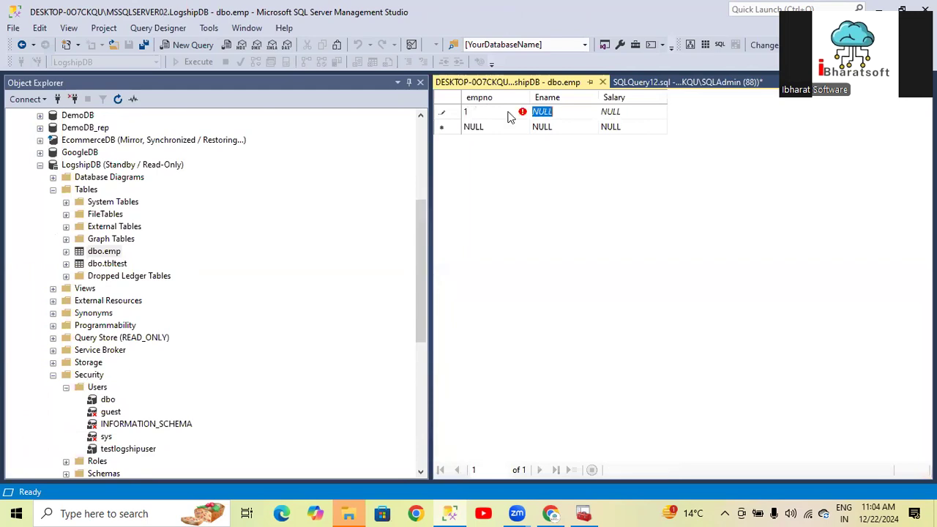
{"action": "type", "text": "hhh"}
{"action": "key", "text": "Tab"}
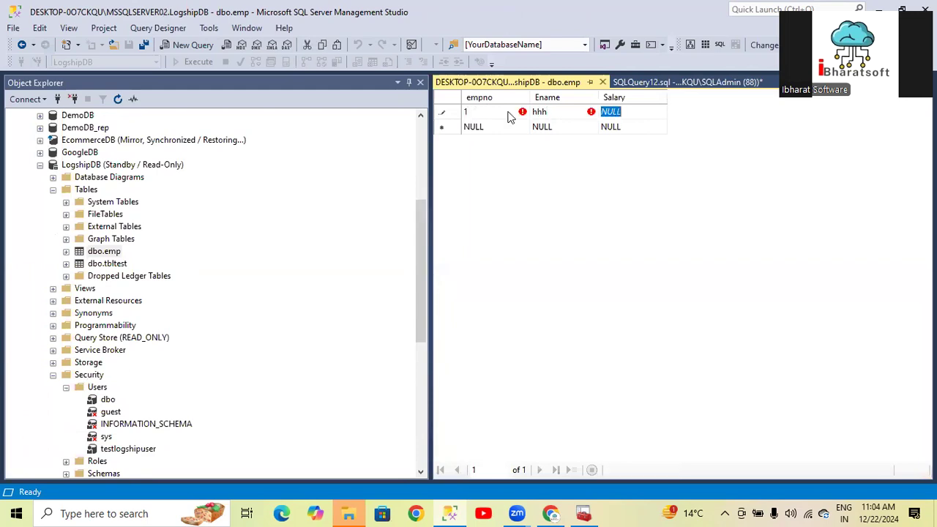
{"action": "type", "text": "239239"}
{"action": "key", "text": "Return"}
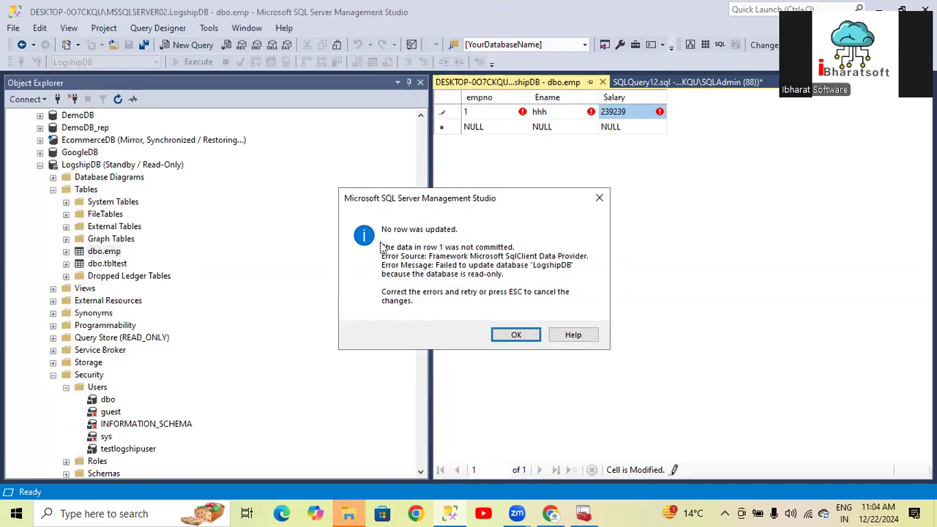
{"action": "left_click", "coordinate": [516, 334]}
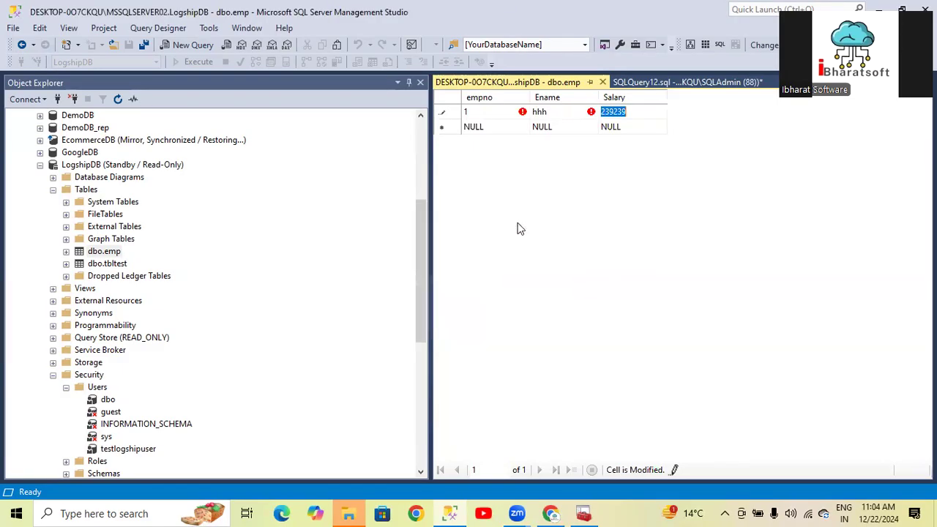
Discard the uncommitted dbo.emp row and close the table editor
{"action": "left_click", "coordinate": [599, 81]}
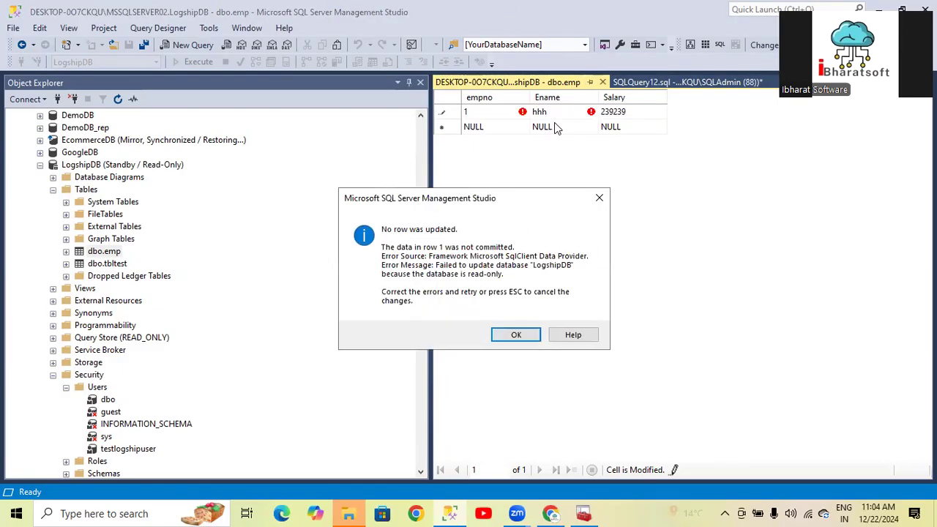
{"action": "key", "text": "Escape"}
{"action": "left_click", "coordinate": [601, 82]}
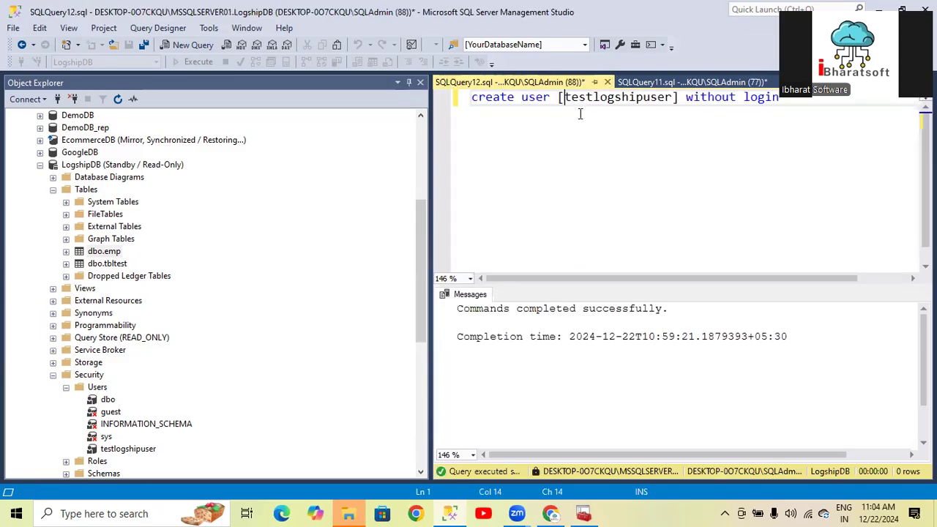
Create a new query from LogshipDB on MSSQLSERVER02 and set its database context to master
{"action": "left_click", "coordinate": [107, 165]}
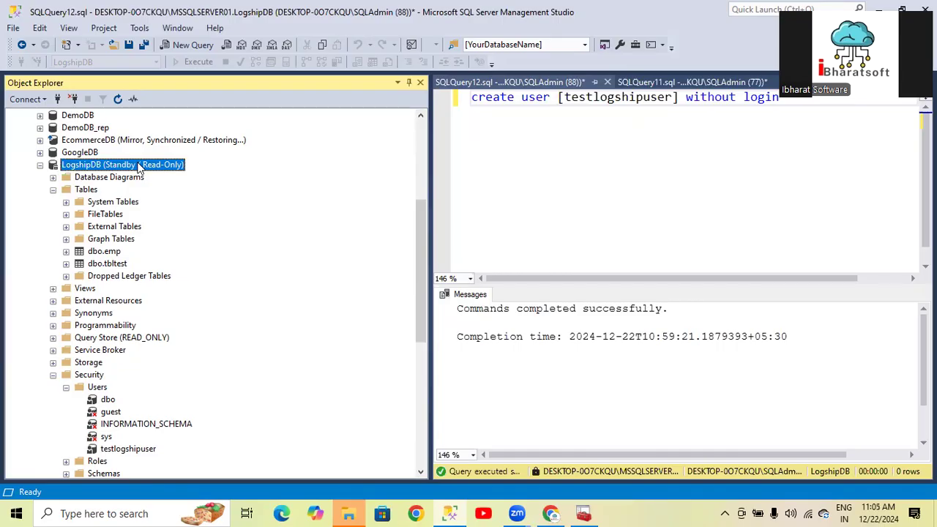
{"action": "left_click", "coordinate": [173, 43]}
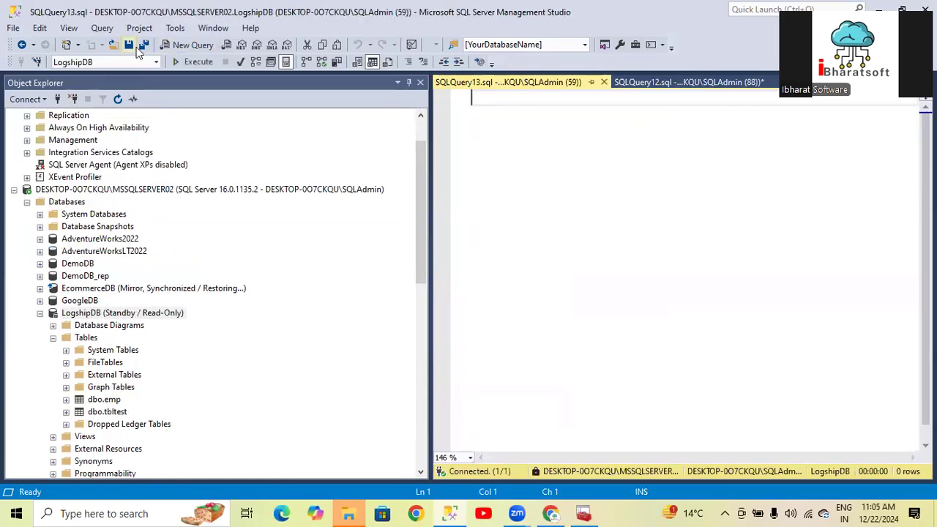
{"action": "left_click", "coordinate": [156, 62]}
{"action": "scroll", "coordinate": [128, 139], "scroll_direction": "up", "scroll_amount": 1}
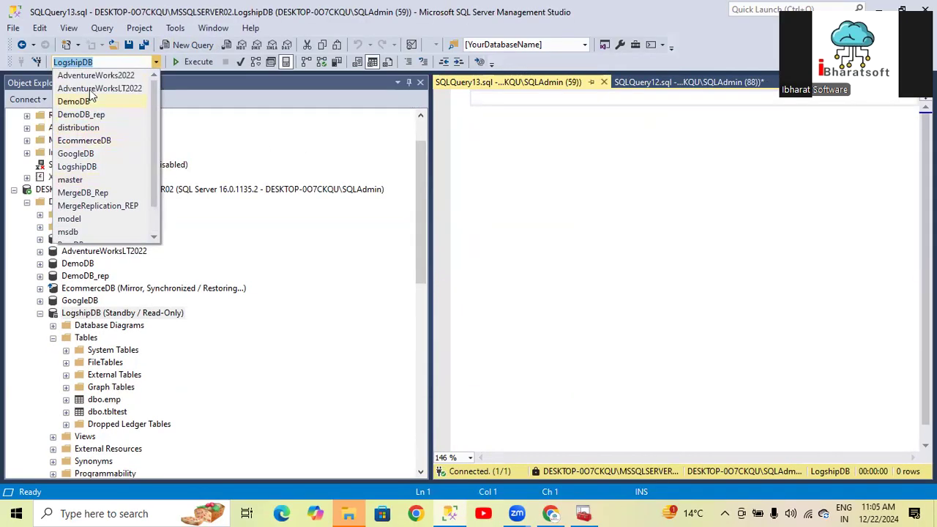
{"action": "scroll", "coordinate": [93, 232], "scroll_direction": "down", "scroll_amount": 1}
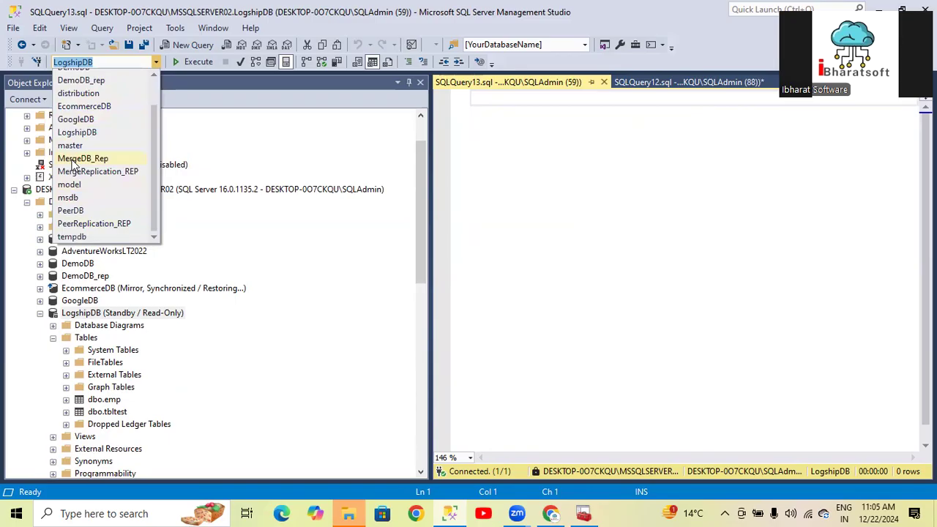
{"action": "left_click", "coordinate": [71, 145]}
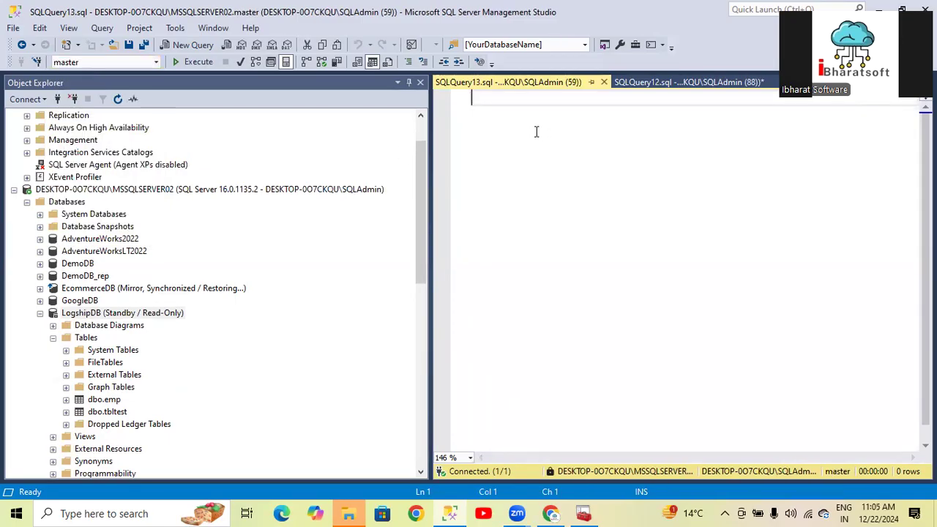
Write the statement "restore database [LogshipDB] with recovery" in the new query
{"action": "type", "text": "restor"}
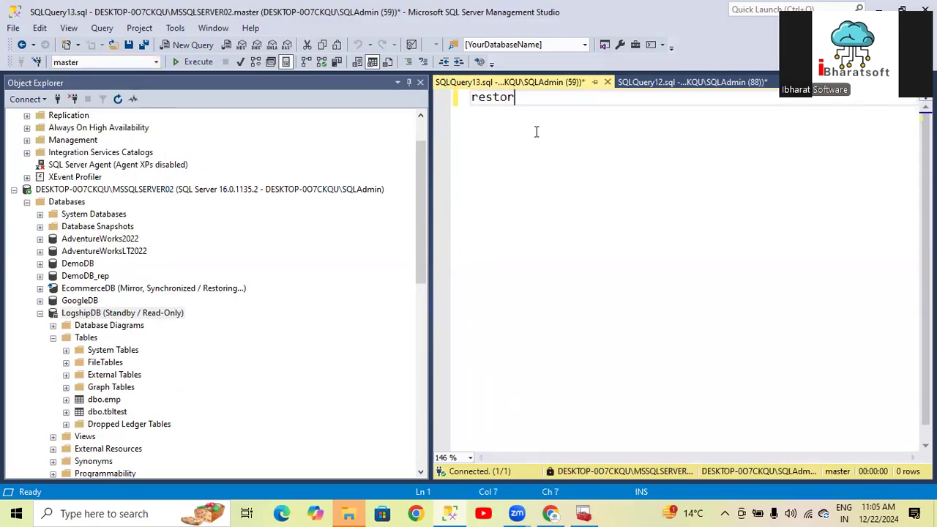
{"action": "type", "text": "e database"}
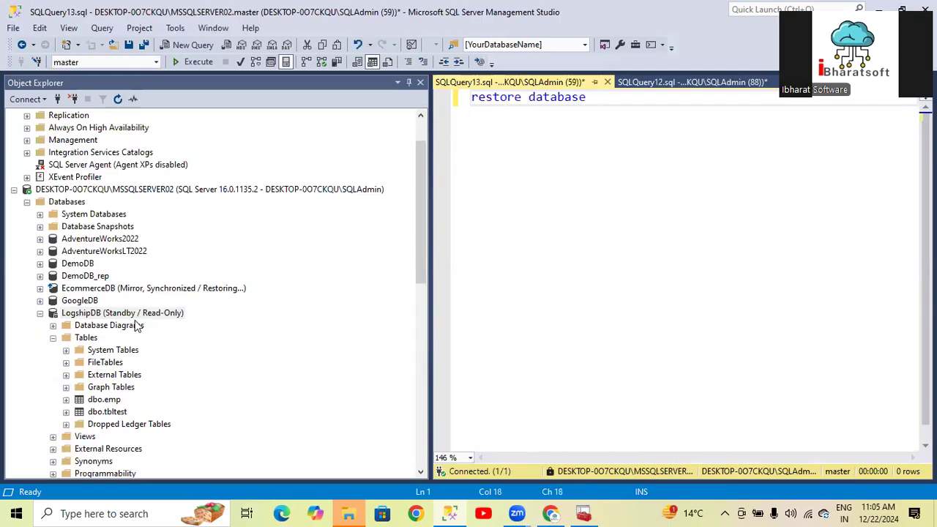
{"action": "left_click_drag", "start_coordinate": [135, 315], "coordinate": [658, 103]}
{"action": "left_click", "coordinate": [694, 102]}
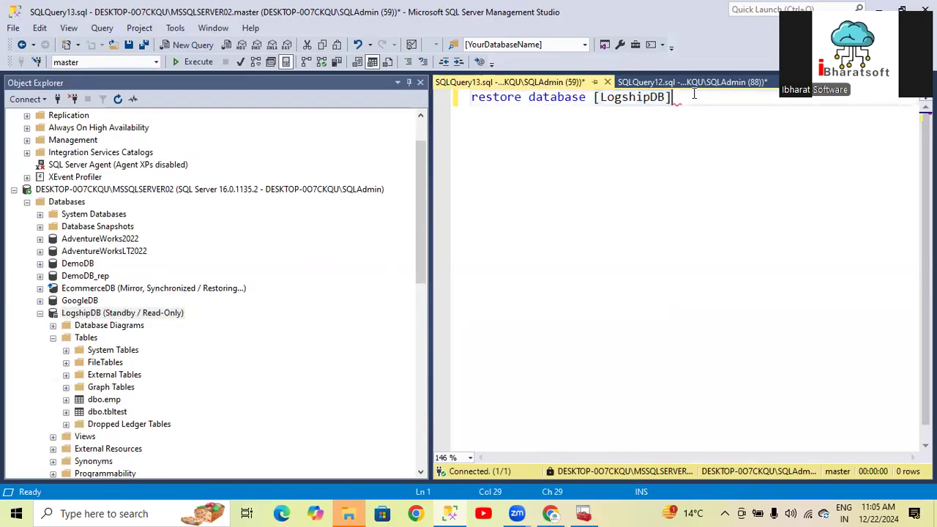
{"action": "type", "text": "with "}
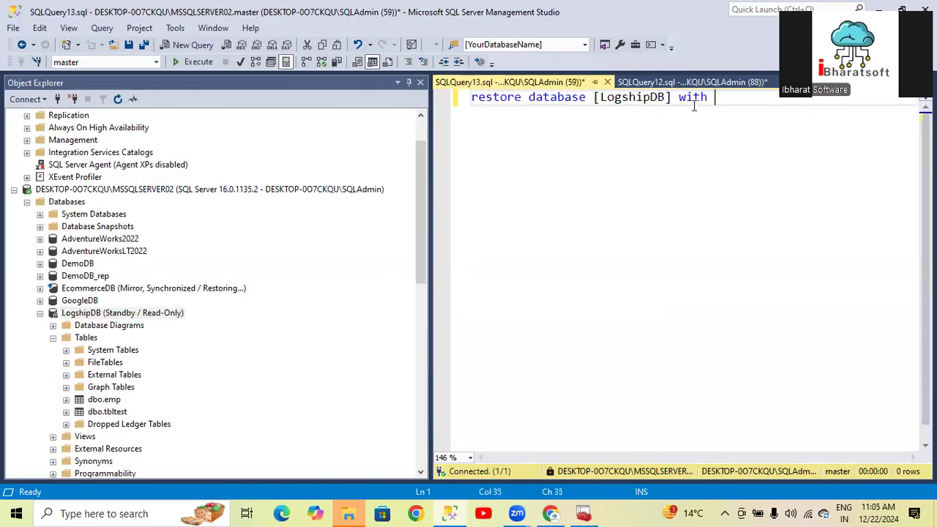
{"action": "type", "text": "recovery"}
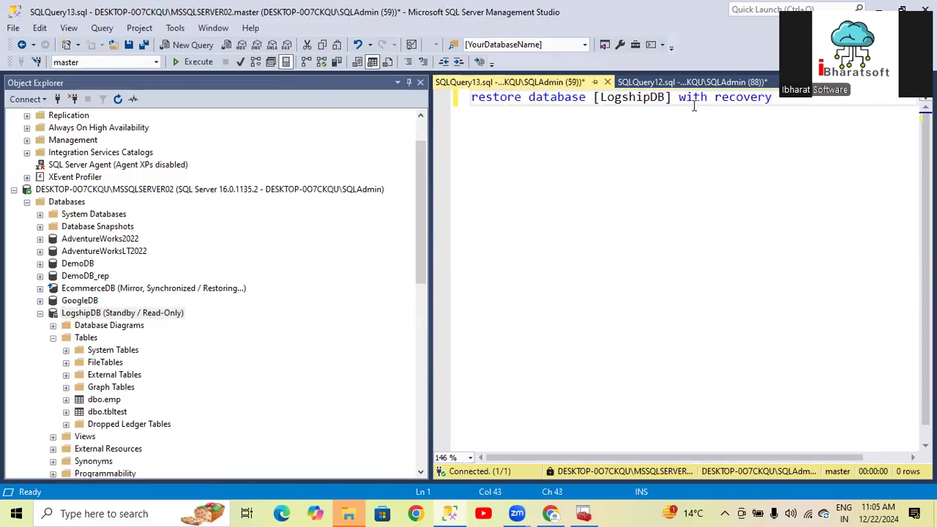
Try to run the statement that restores LogshipDB with recovery on MSSQLSERVER02
{"action": "key", "text": "shift+Home"}
{"action": "key", "text": "F5"}
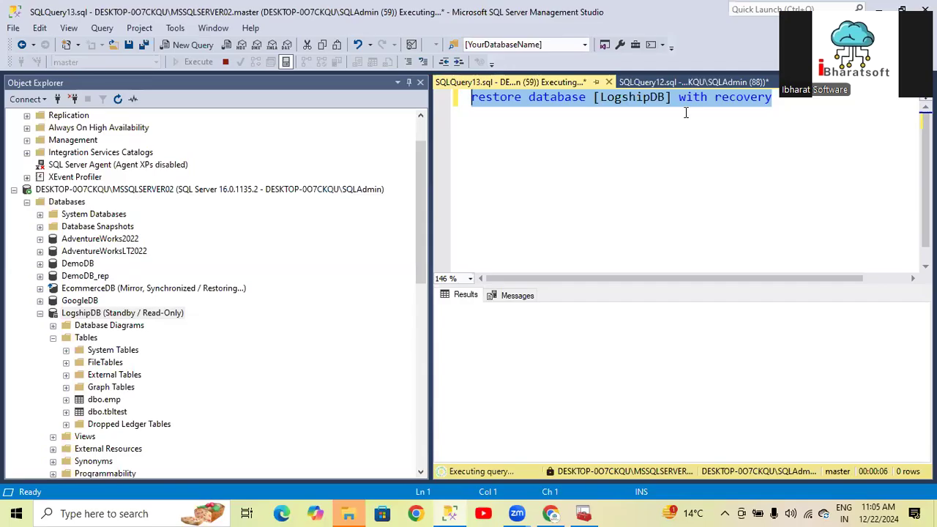
Close the SQLQuery12.sql query connected to LogshipDB on MSSQLSERVER01 without saving it
{"action": "left_click", "coordinate": [641, 83]}
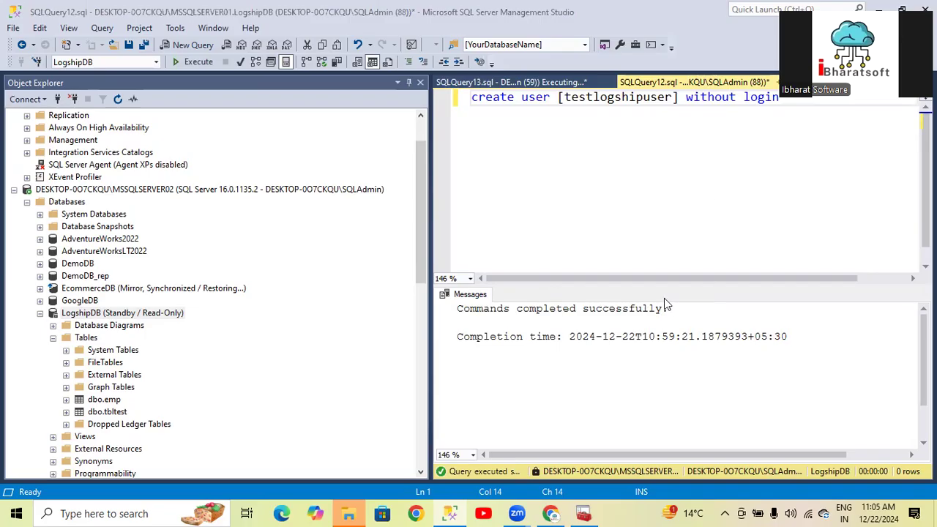
{"action": "middle_click", "coordinate": [676, 86]}
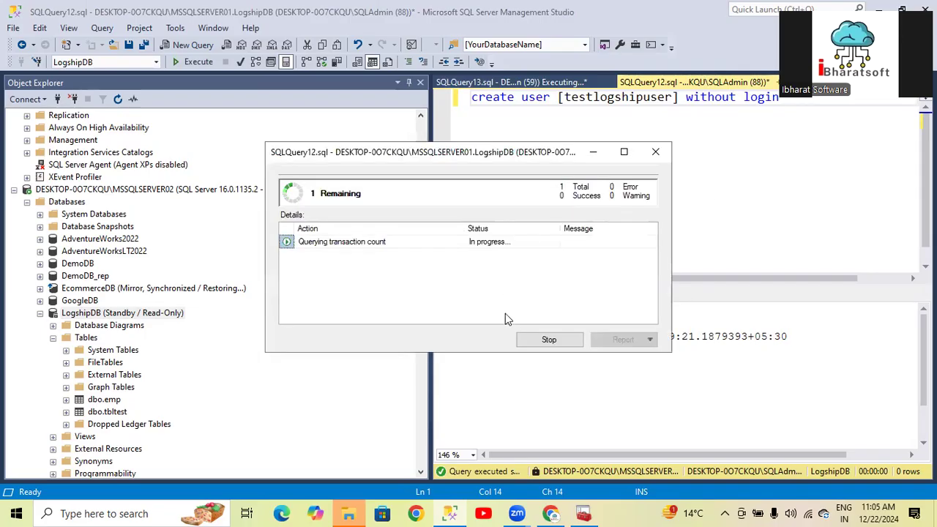
{"action": "left_click", "coordinate": [545, 340]}
{"action": "left_click", "coordinate": [574, 275]}
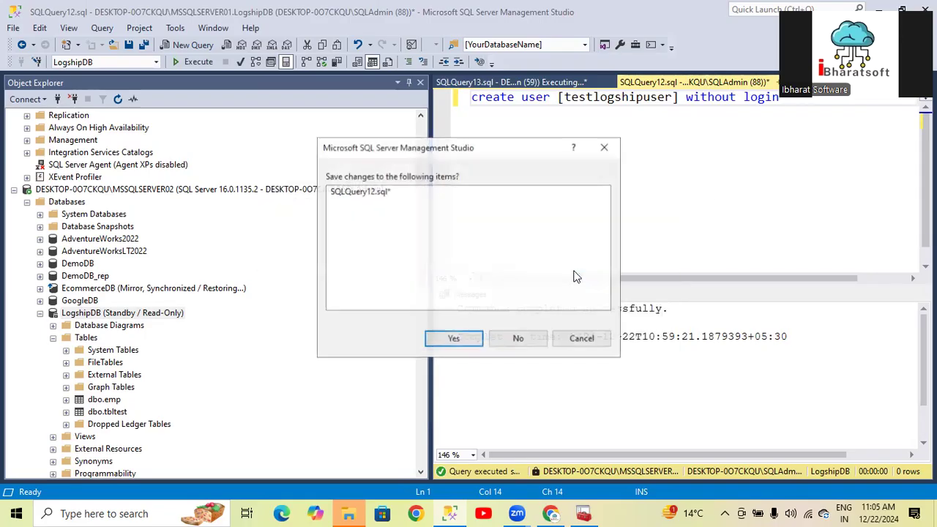
{"action": "left_click", "coordinate": [520, 339]}
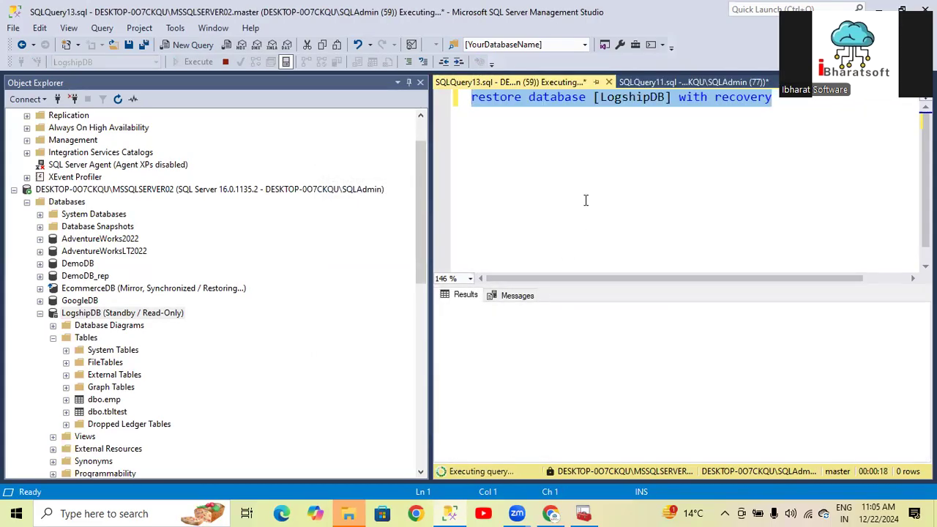
Disconnect both MSSQLSERVER02 and MSSQLSERVER01 from Object Explorer to release their open connections
{"action": "right_click", "coordinate": [202, 189]}
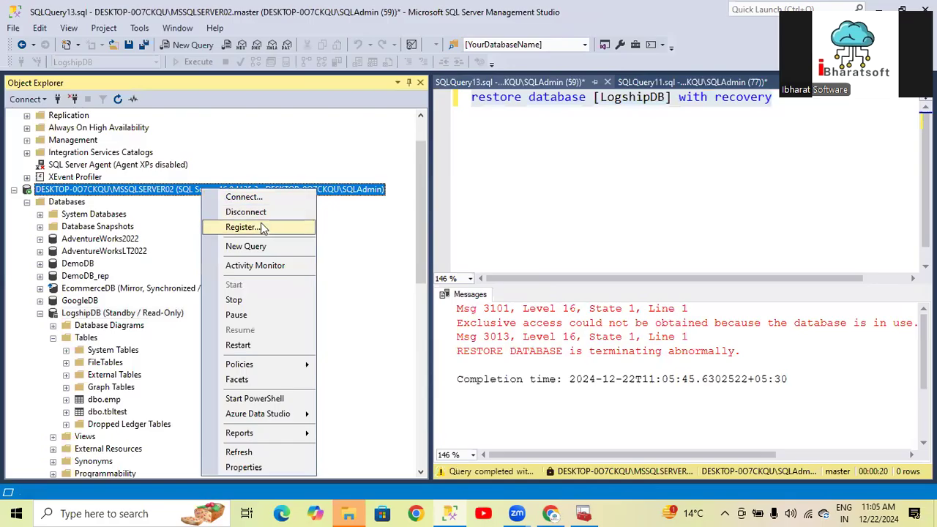
{"action": "mouse_move", "coordinate": [728, 454]}
{"action": "left_mouse_down"}
{"action": "mouse_move", "coordinate": [786, 456]}
{"action": "mouse_move", "coordinate": [721, 455]}
{"action": "left_mouse_up"}
{"action": "right_click", "coordinate": [156, 189]}
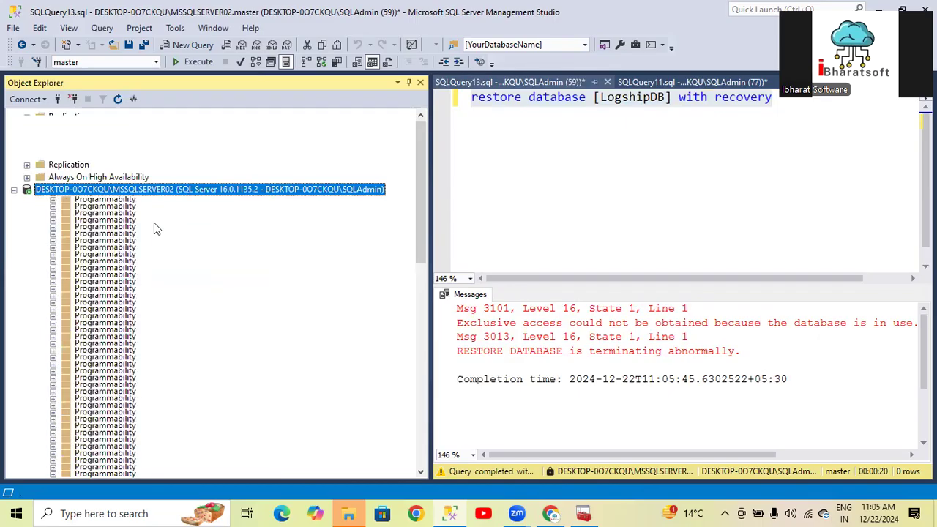
{"action": "right_click", "coordinate": [100, 119]}
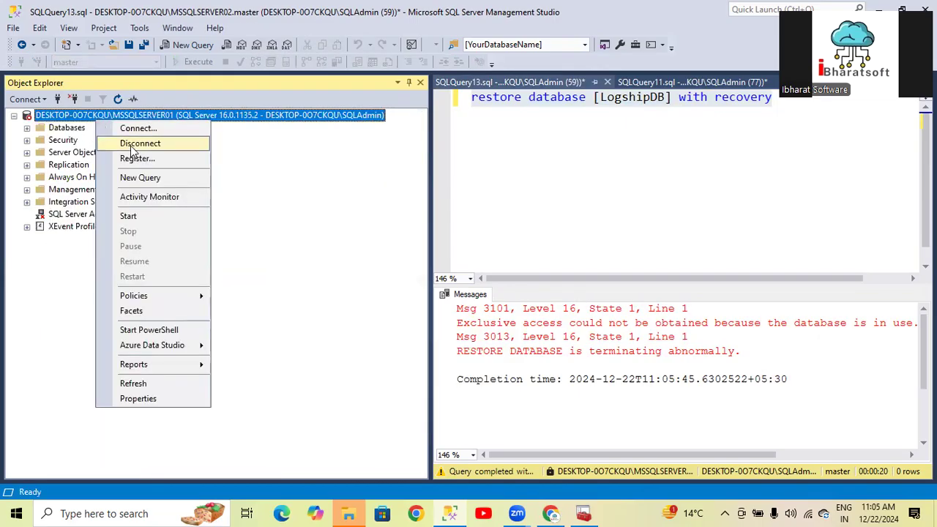
{"action": "left_click", "coordinate": [136, 144]}
{"action": "left_click", "coordinate": [56, 99]}
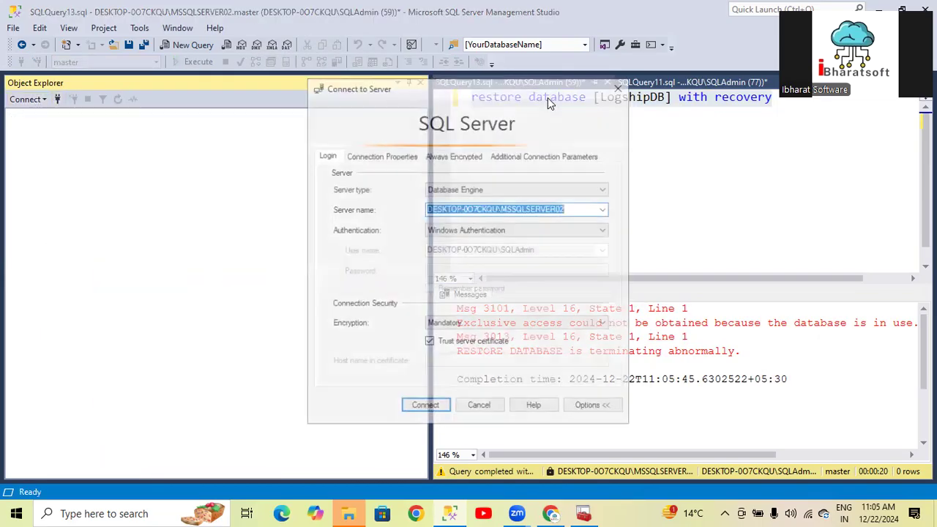
{"action": "left_click", "coordinate": [480, 408]}
Run the LogshipDB restore with recovery statement again and review its result message
{"action": "left_click_drag", "start_coordinate": [779, 98], "coordinate": [400, 108]}
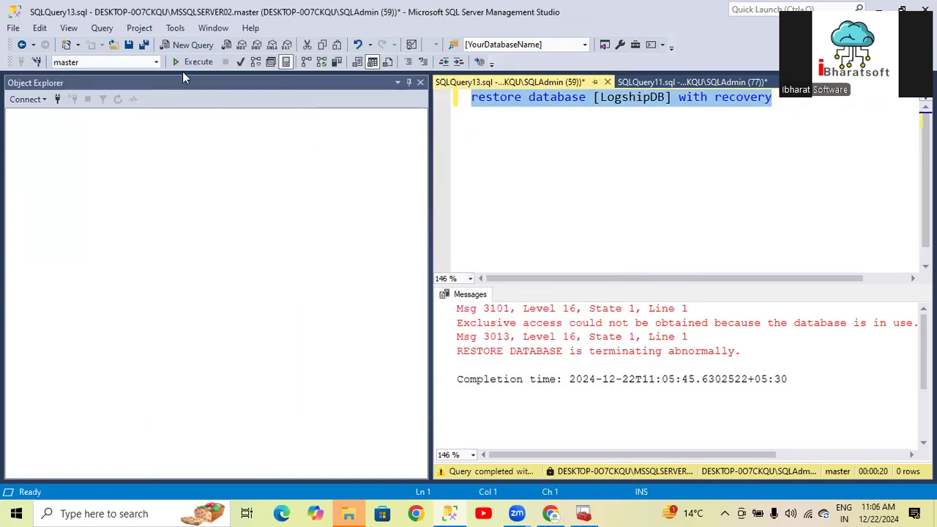
{"action": "left_click", "coordinate": [193, 63]}
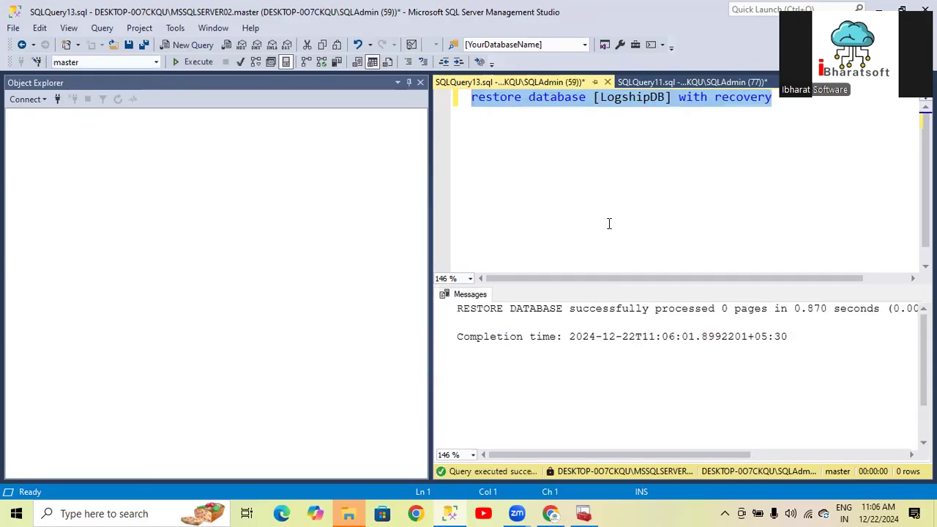
{"action": "left_click_drag", "start_coordinate": [463, 319], "coordinate": [748, 322]}
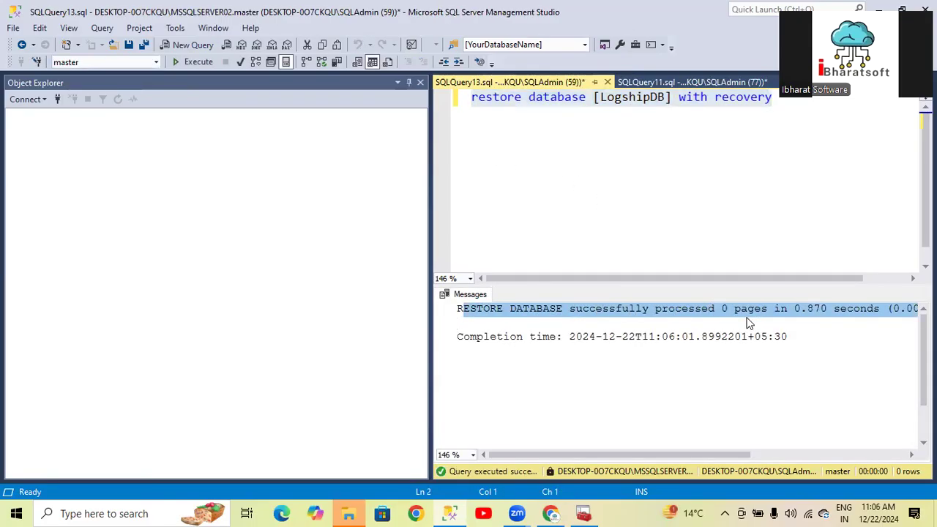
{"action": "left_click", "coordinate": [594, 315]}
{"action": "left_click", "coordinate": [569, 308]}
{"action": "left_click_drag", "start_coordinate": [568, 308], "coordinate": [711, 308]}
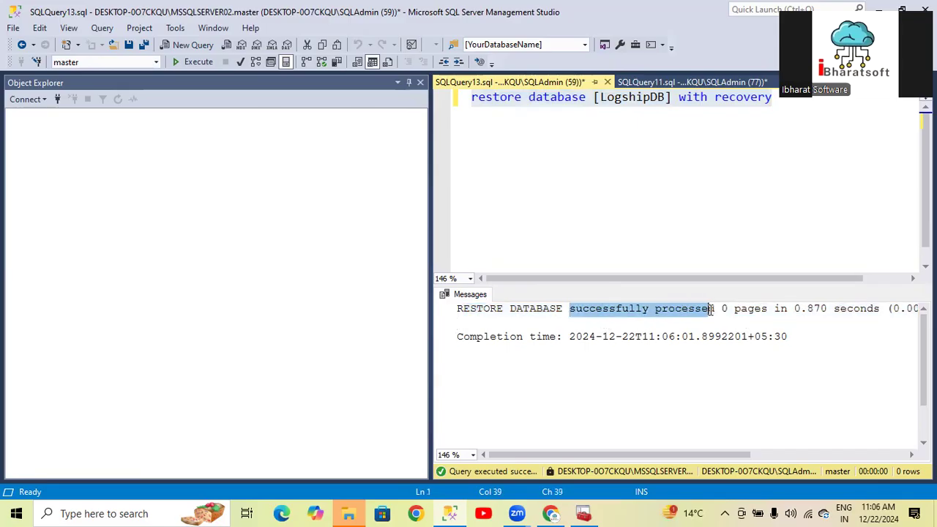
{"action": "left_click", "coordinate": [446, 308]}
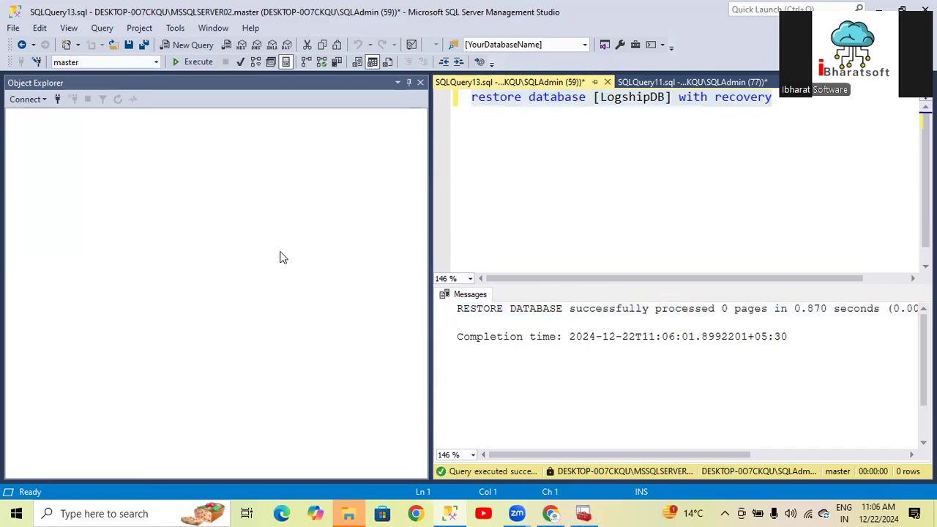
Reconnect Object Explorer to the MSSQLSERVER02 database engine using Windows Authentication and list its databases
{"action": "left_click", "coordinate": [35, 102]}
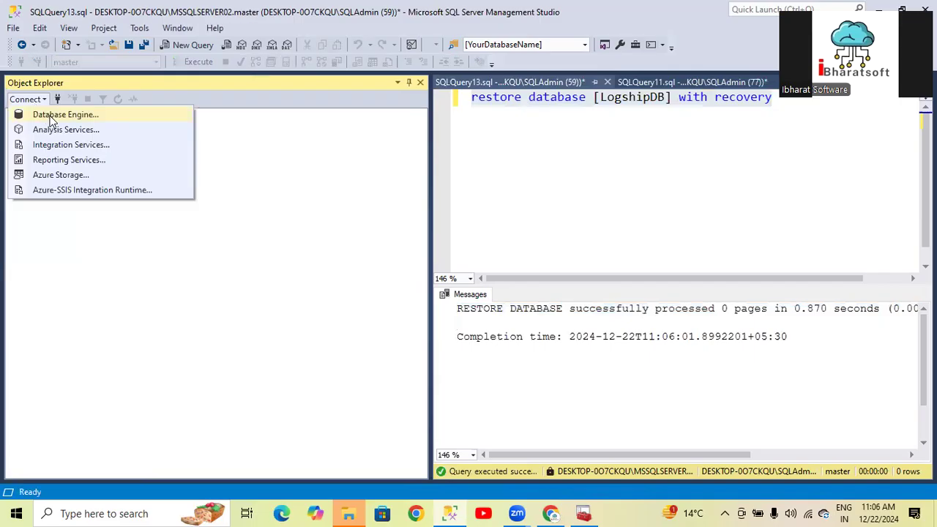
{"action": "left_click", "coordinate": [52, 116]}
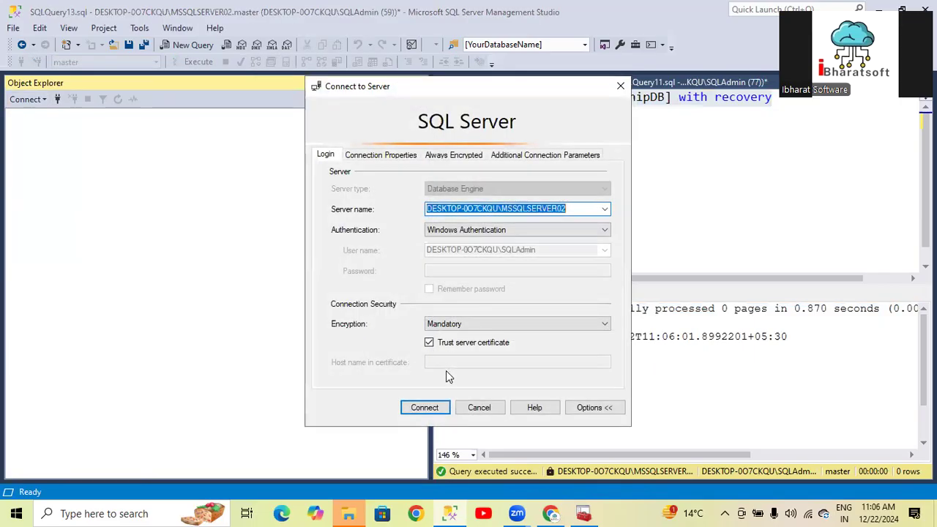
{"action": "left_click", "coordinate": [424, 406]}
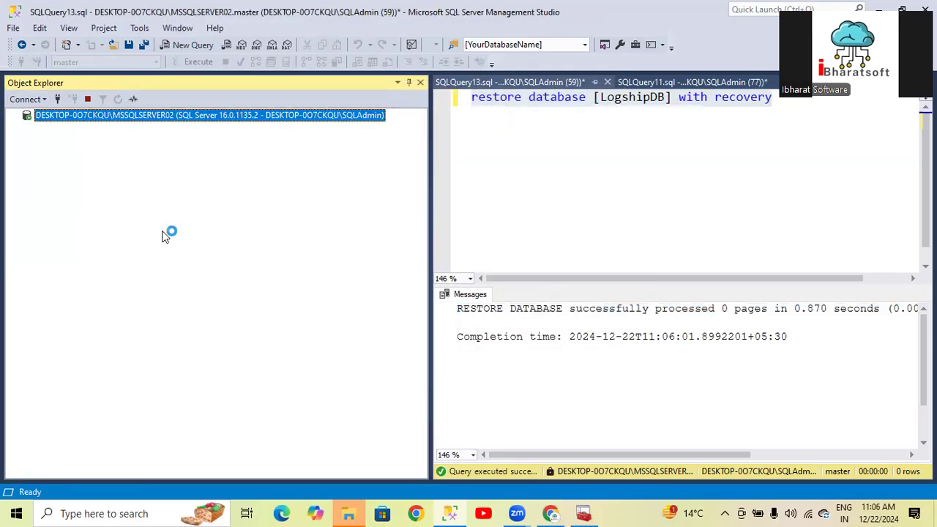
{"action": "left_click", "coordinate": [26, 130]}
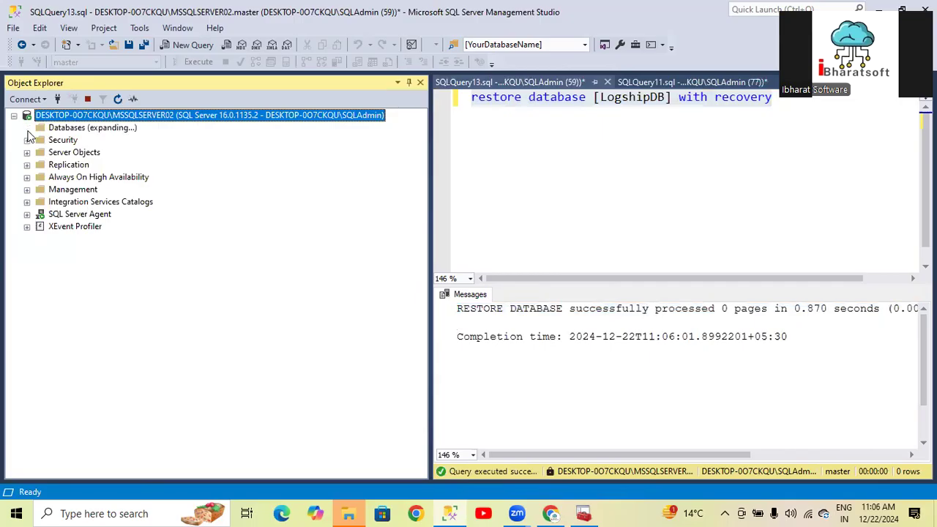
Add the comment "--Server Name: DESKTOP-0O7CKQU\MSSQLSERVER02" below the restore statement, taking the name from the server's connection details
{"action": "right_click", "coordinate": [143, 118]}
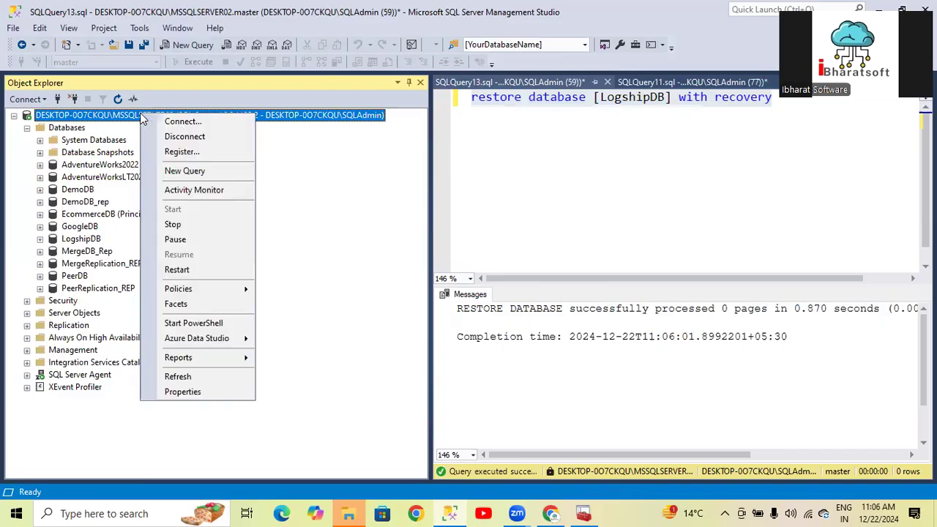
{"action": "left_click", "coordinate": [180, 120]}
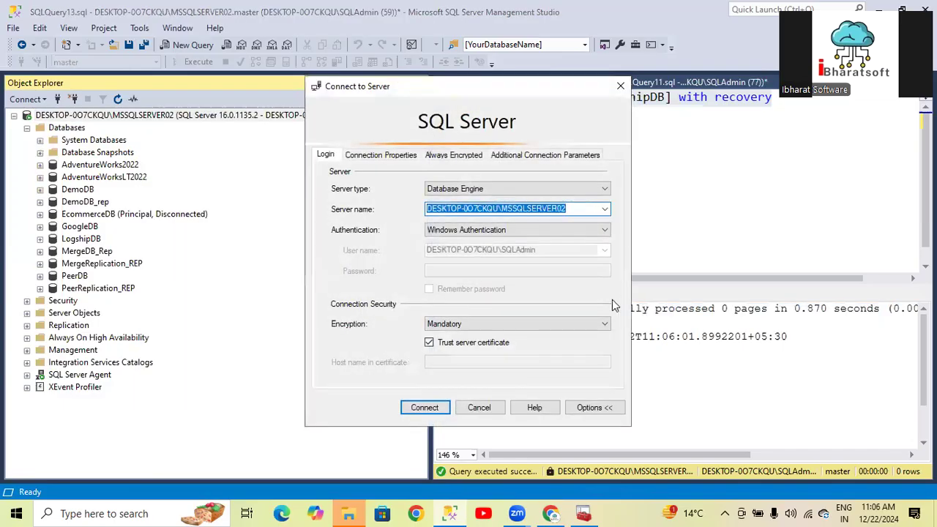
{"action": "left_click", "coordinate": [479, 407]}
{"action": "left_click", "coordinate": [788, 101]}
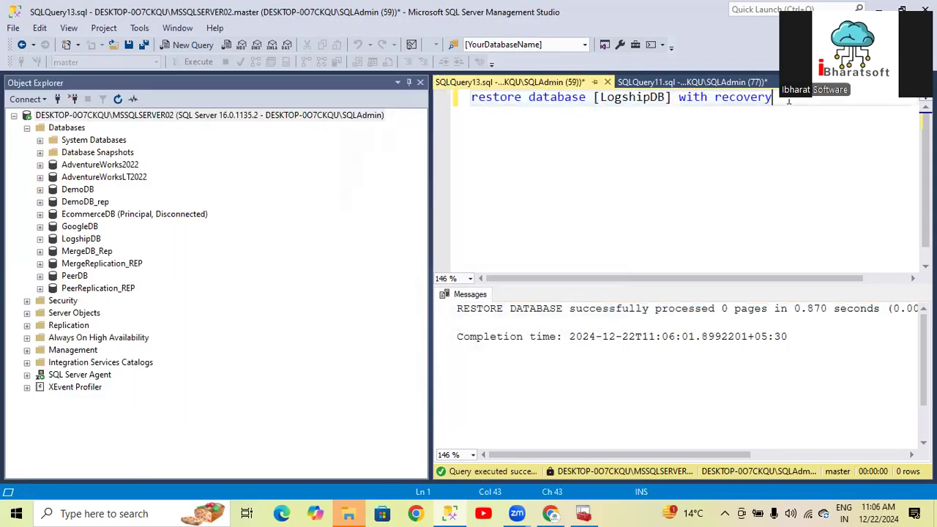
{"action": "key", "text": "Return"}
{"action": "key", "text": "Return"}
{"action": "key", "text": "Return"}
{"action": "type", "text": "Ser"}
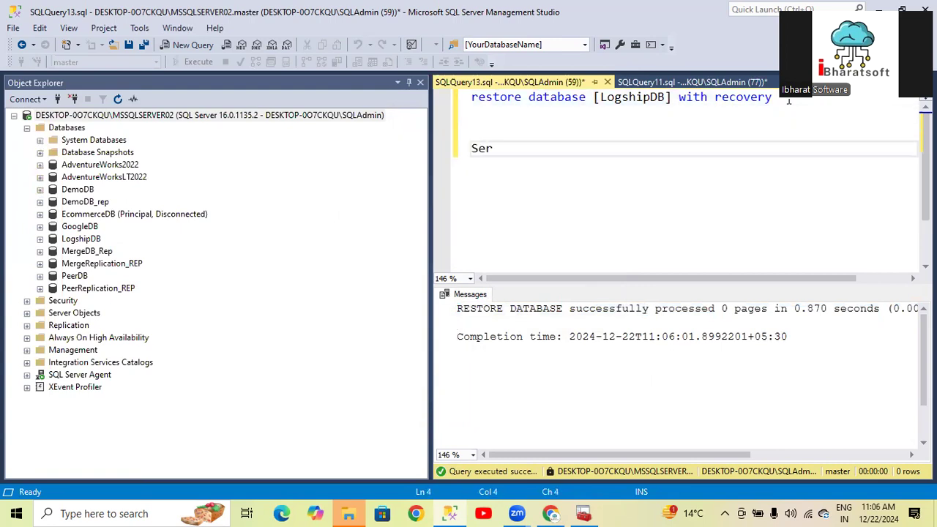
{"action": "type", "text": "ver Name:"}
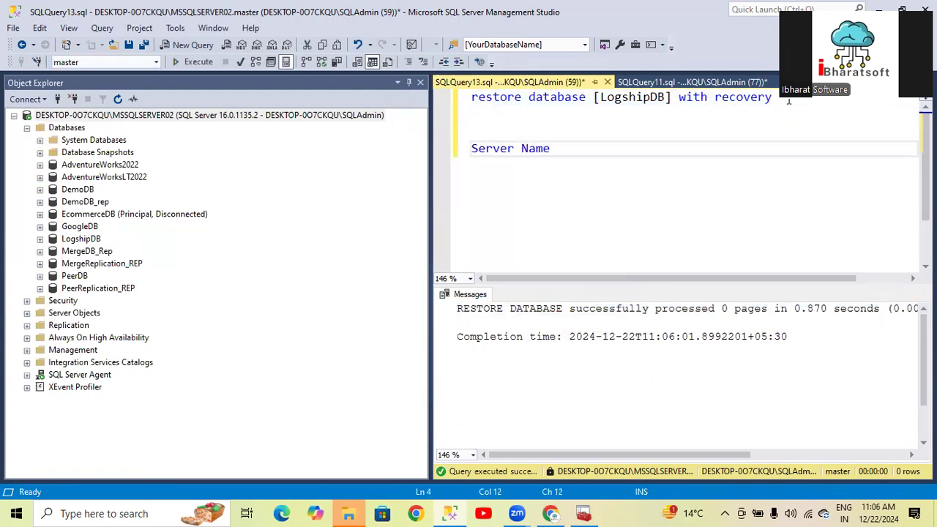
{"action": "type", "text": "DESKTOP-0O7CKQU\\MSSQLSERVER02"}
{"action": "key", "text": "Home"}
{"action": "type", "text": "--"}
{"action": "key", "text": "End"}
{"action": "key", "text": "Home"}
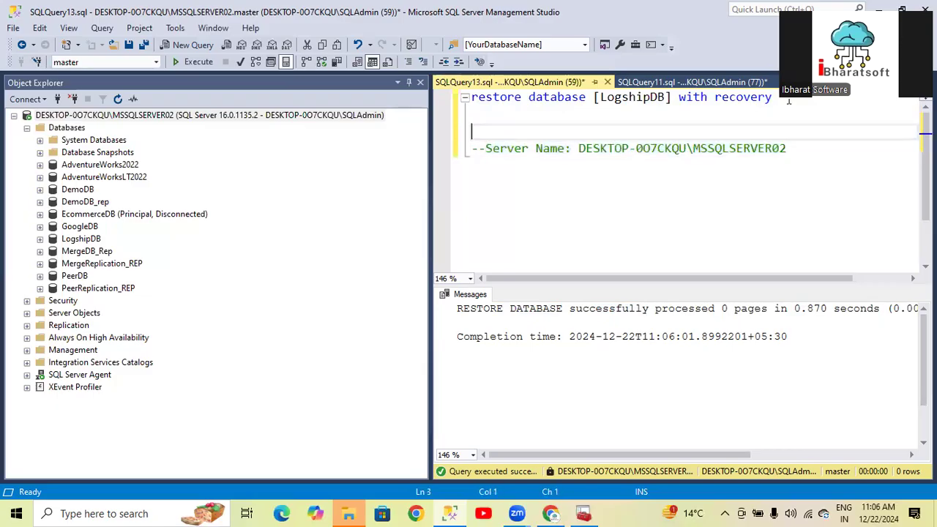
Insert the comment "--Old Server Name: DESKTOP-0O7CKQU\MSSQLSERVER01" above the existing server name comment
{"action": "key", "text": "Return"}
{"action": "key", "text": "Up"}
{"action": "type", "text": "Old"}
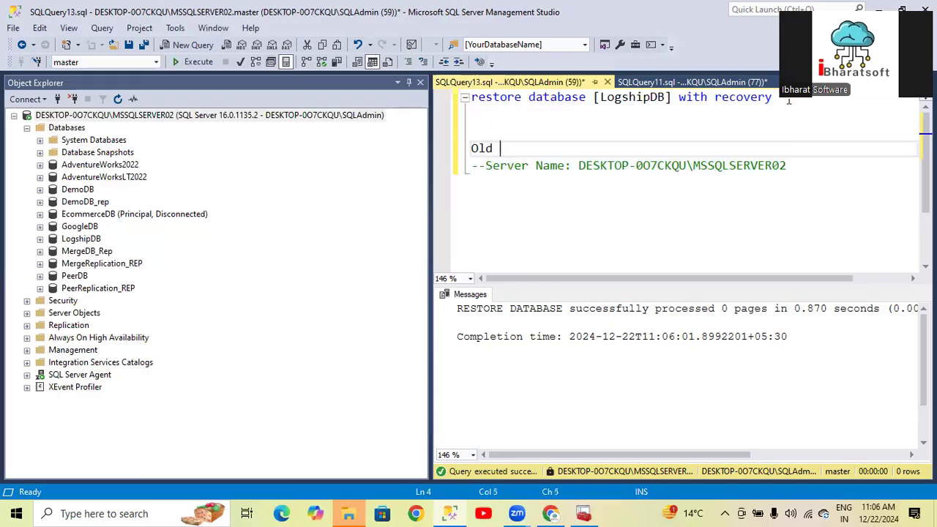
{"action": "type", "text": "Server Name: DESKTOP-0O7CKQU\\MSSQLSERVER02"}
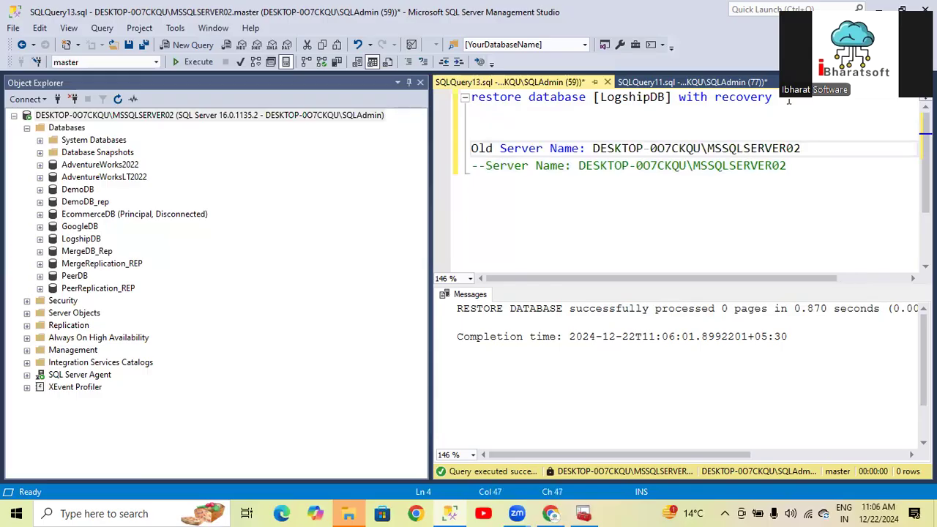
{"action": "key", "text": "BackSpace"}
{"action": "type", "text": "1"}
{"action": "key", "text": "Home"}
{"action": "type", "text": "--"}
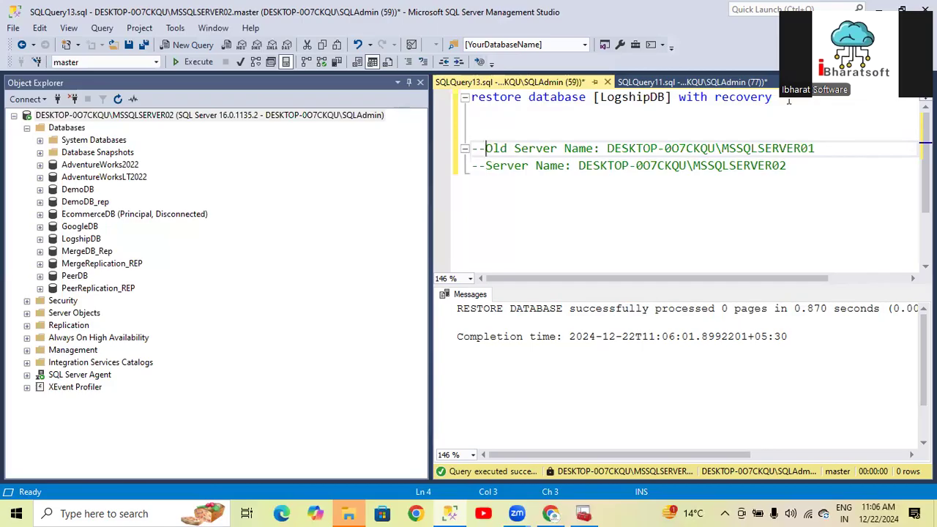
{"action": "left_click_drag", "start_coordinate": [780, 98], "coordinate": [456, 97]}
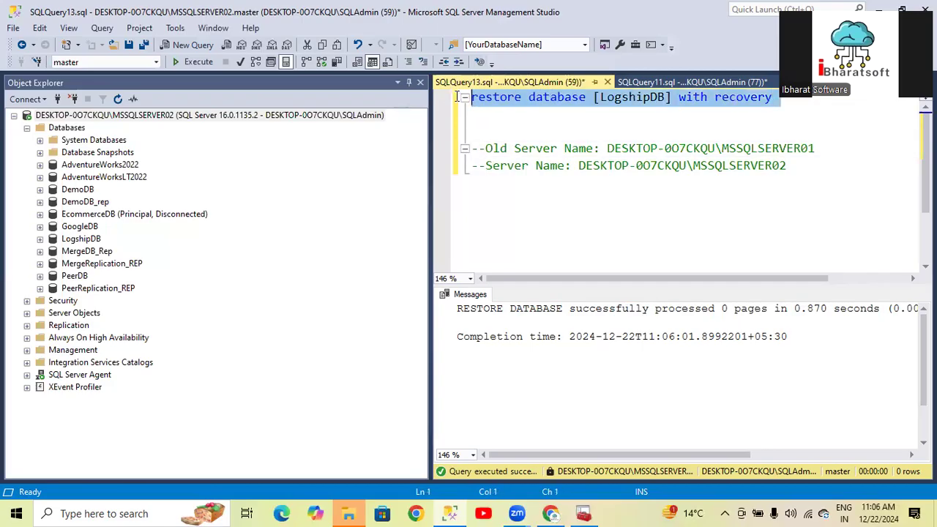
Add a row to LogshipDB's dbo.emp with empno 101, an employee first name as Ename and Salary 113292, and close the table editor
{"action": "left_click", "coordinate": [40, 240]}
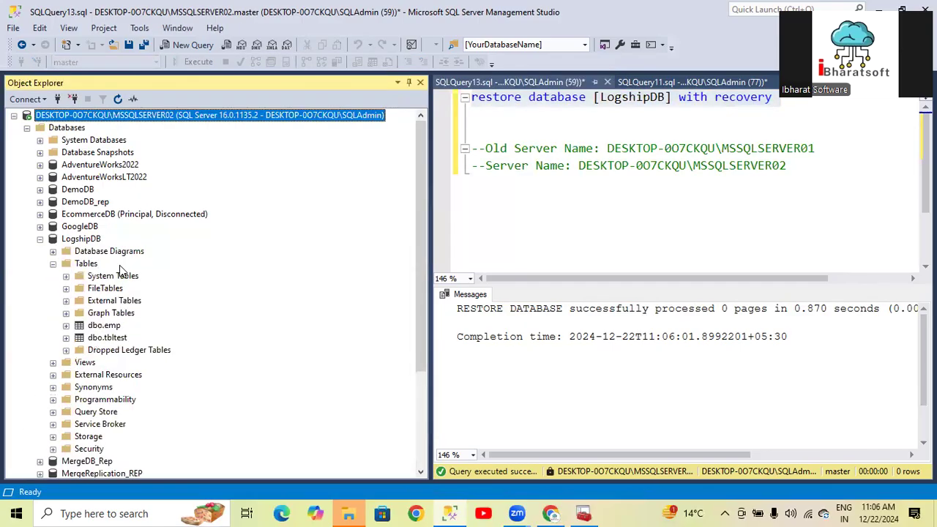
{"action": "right_click", "coordinate": [104, 325]}
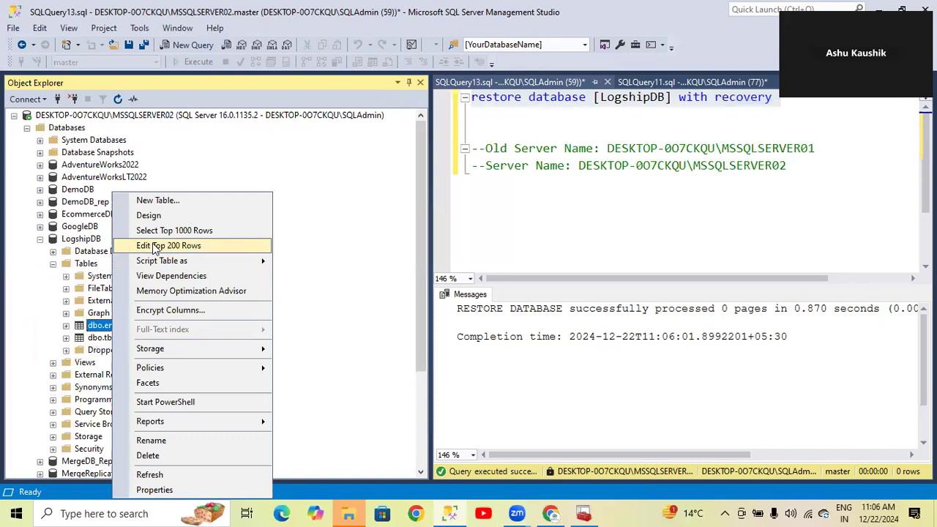
{"action": "left_click", "coordinate": [161, 186]}
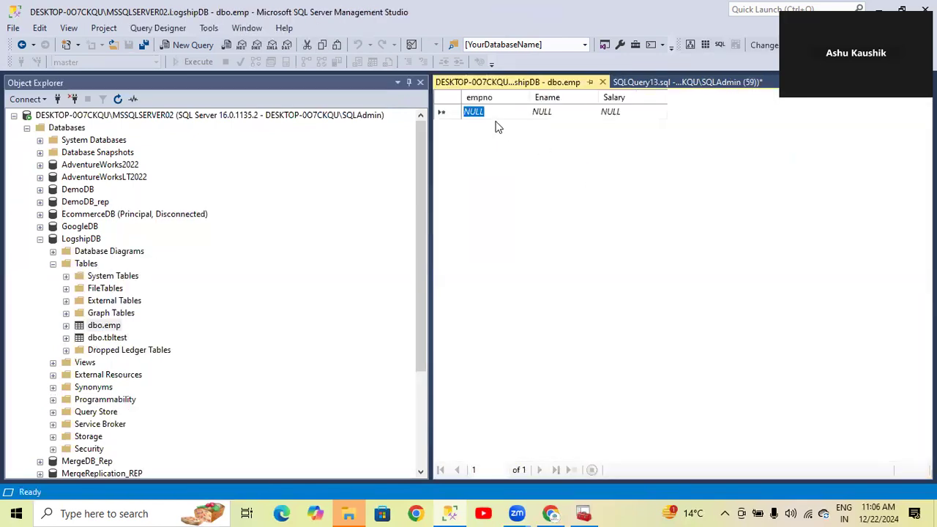
{"action": "type", "text": "10"}
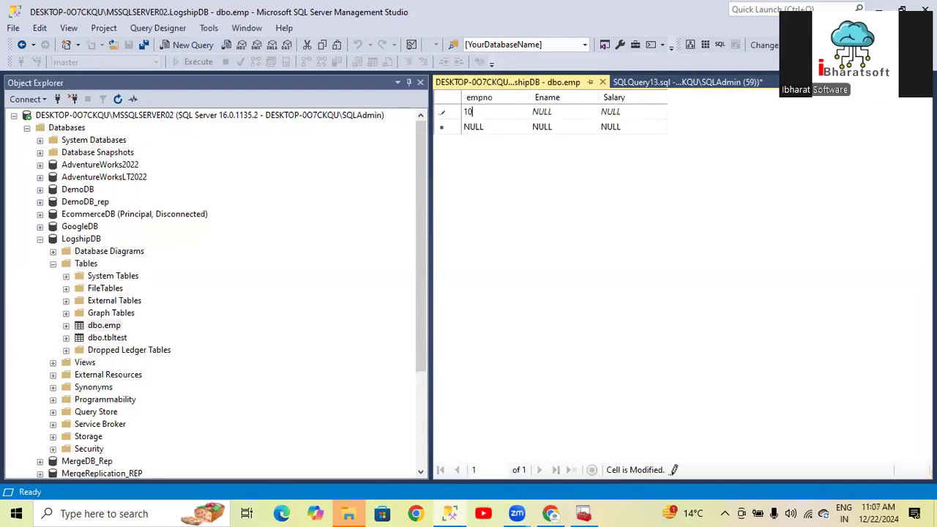
{"action": "type", "text": "1"}
{"action": "key", "text": "Tab"}
{"action": "type", "text": "Rajesh"}
{"action": "key", "text": "Tab"}
{"action": "type", "text": "113202"}
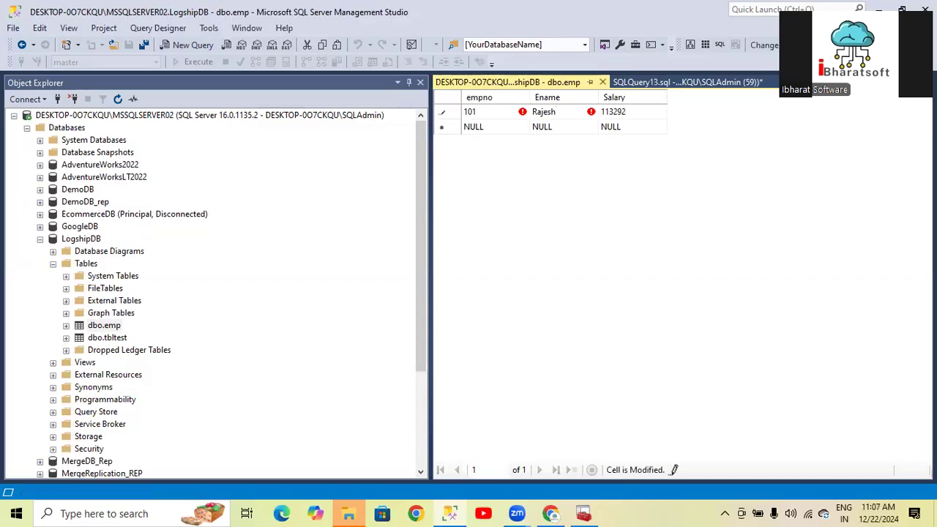
{"action": "key", "text": "Return"}
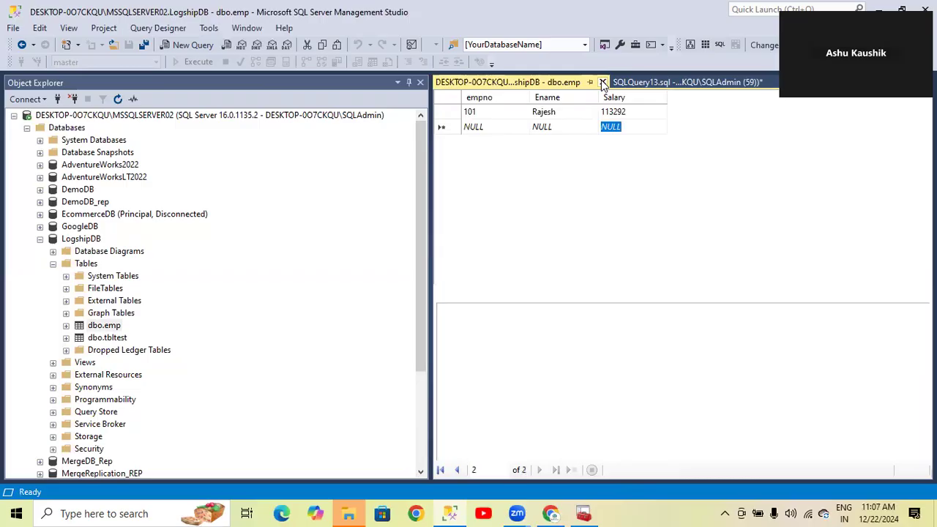
{"action": "left_click", "coordinate": [603, 82]}
{"action": "left_click", "coordinate": [525, 129]}
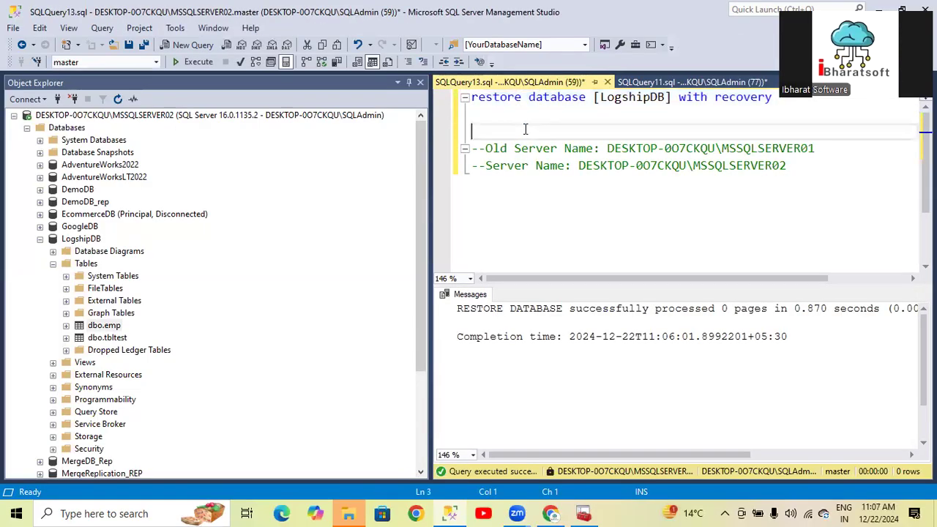
Remove the extra blank line above the old server name comment and select the restore database statement
{"action": "key", "text": "Delete"}
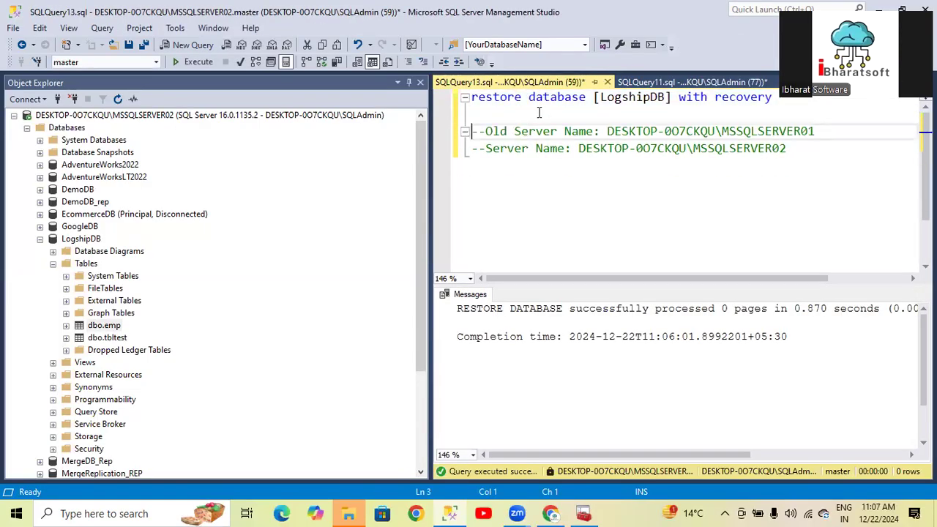
{"action": "left_click", "coordinate": [774, 101]}
{"action": "left_click", "coordinate": [472, 99], "text": "shift"}
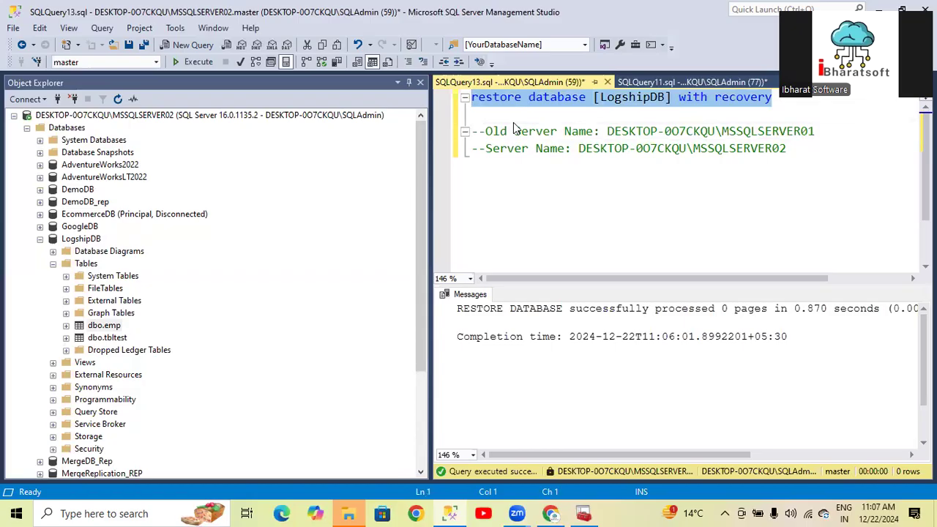
Check the MSSQLSERVER01 and MSSQLSERVER02 services in SQL Server Configuration Manager and return to Management Studio
{"action": "left_click", "coordinate": [123, 118]}
{"action": "left_click", "coordinate": [583, 513]}
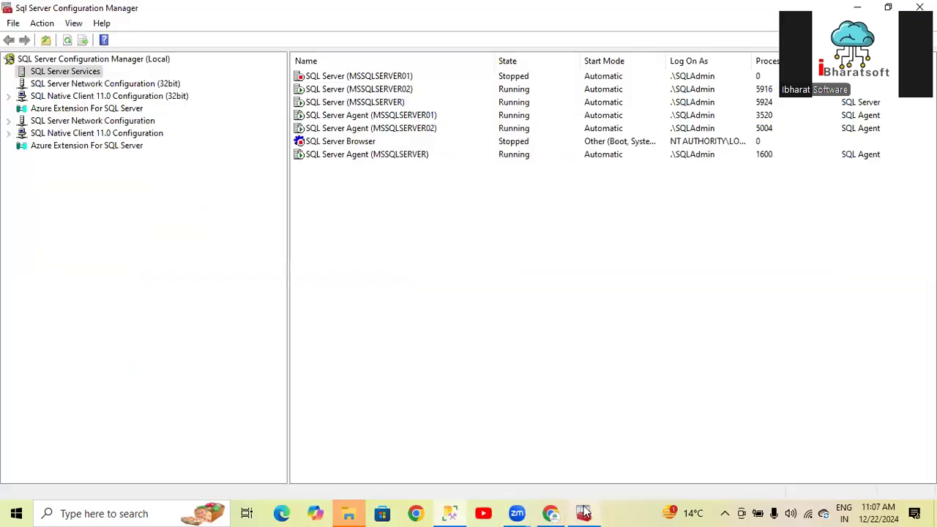
{"action": "left_click", "coordinate": [330, 88]}
{"action": "left_click", "coordinate": [330, 78]}
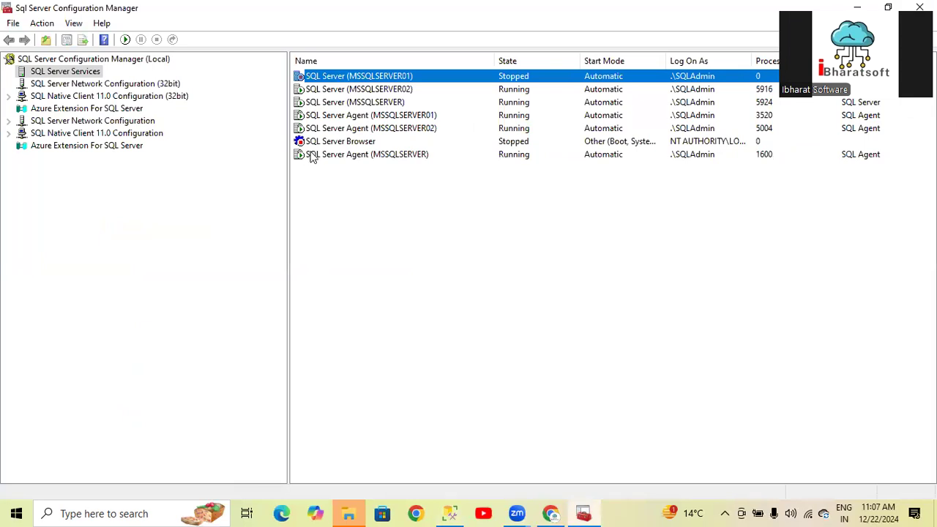
{"action": "left_click", "coordinate": [454, 511]}
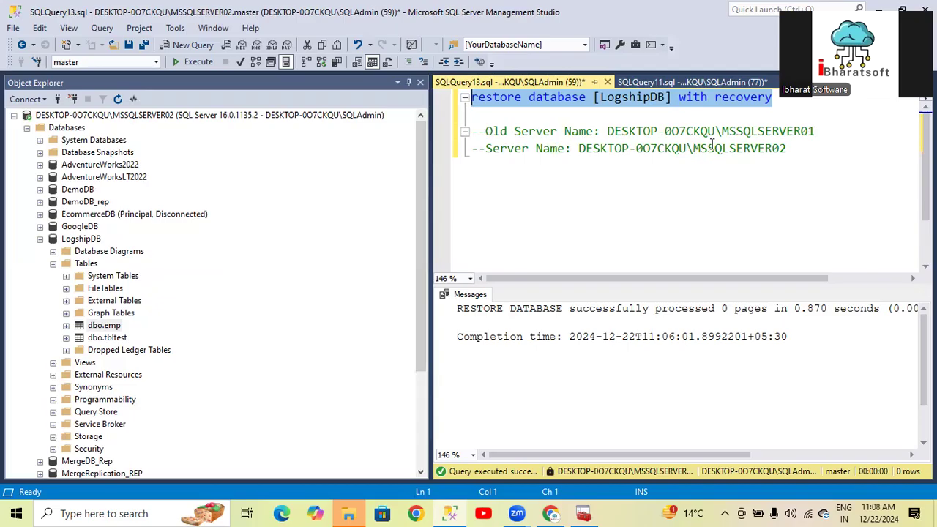
Insert the line "SBIonline.com" between the old and current server name comments, set off by blank lines
{"action": "left_click", "coordinate": [841, 131]}
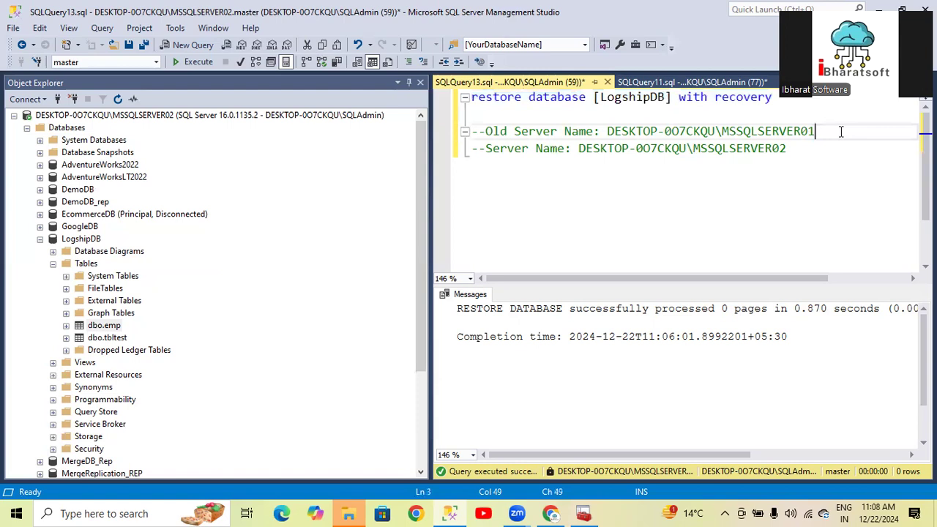
{"action": "key", "text": "Return"}
{"action": "left_click_drag", "start_coordinate": [607, 131], "coordinate": [796, 131]}
{"action": "left_click", "coordinate": [851, 138]}
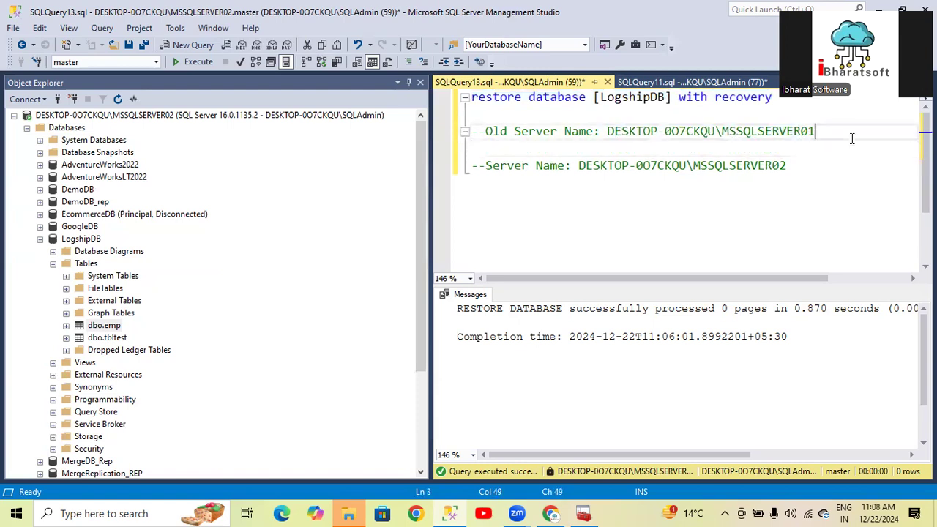
{"action": "key", "text": "Return"}
{"action": "key", "text": "Return"}
{"action": "type", "text": "SBIonline.com"}
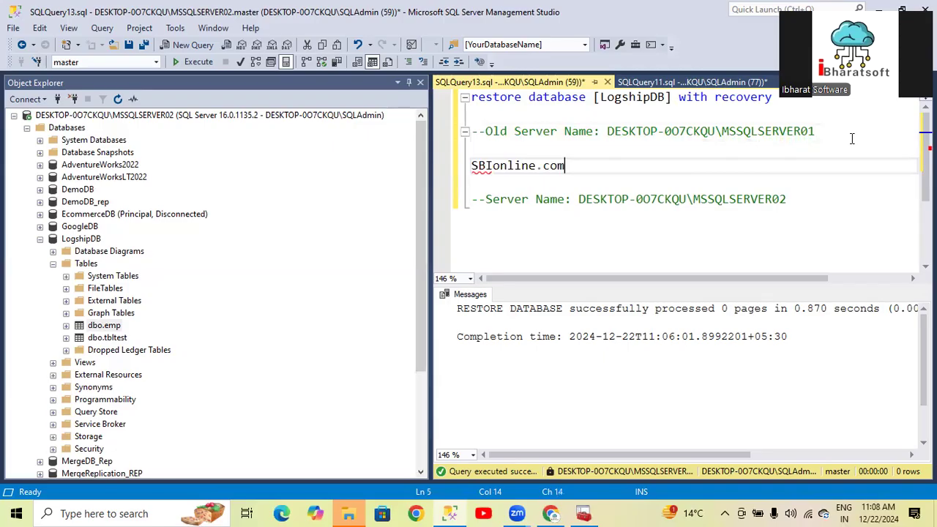
Append "--down" to the end of the old server name comment
{"action": "left_click", "coordinate": [550, 131]}
{"action": "left_click_drag", "start_coordinate": [550, 131], "coordinate": [567, 164]}
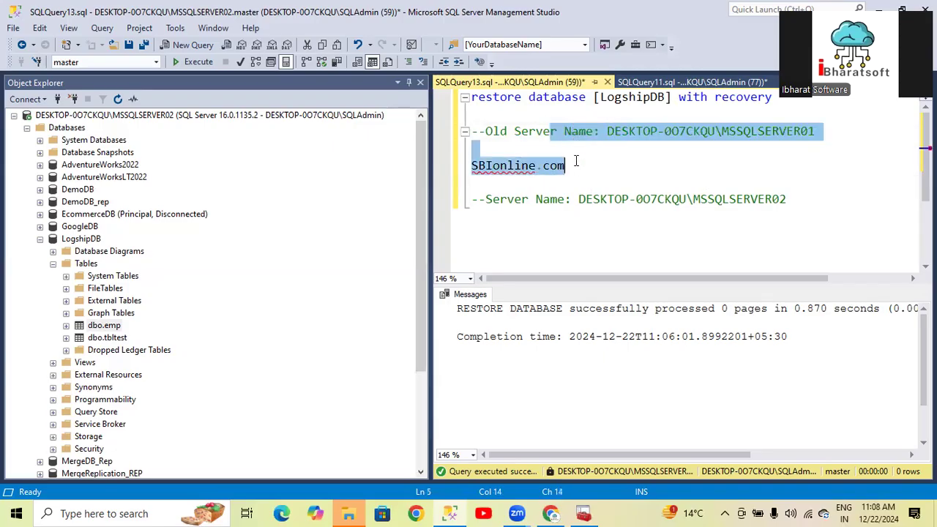
{"action": "left_click", "coordinate": [839, 130]}
{"action": "type", "text": "--down"}
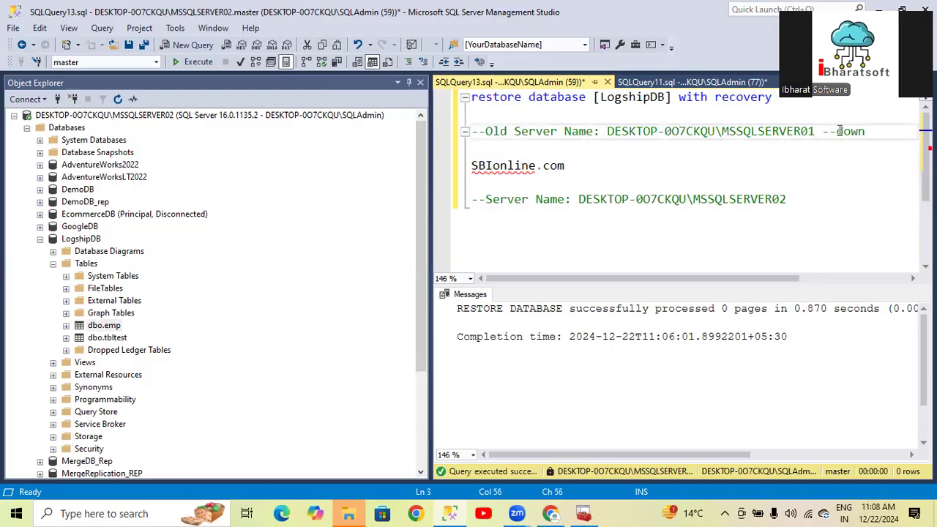
Compare the old server name, the SBIonline.com line and the current server name in the query
{"action": "key", "text": "shift+Home"}
{"action": "key", "text": "shift+Up"}
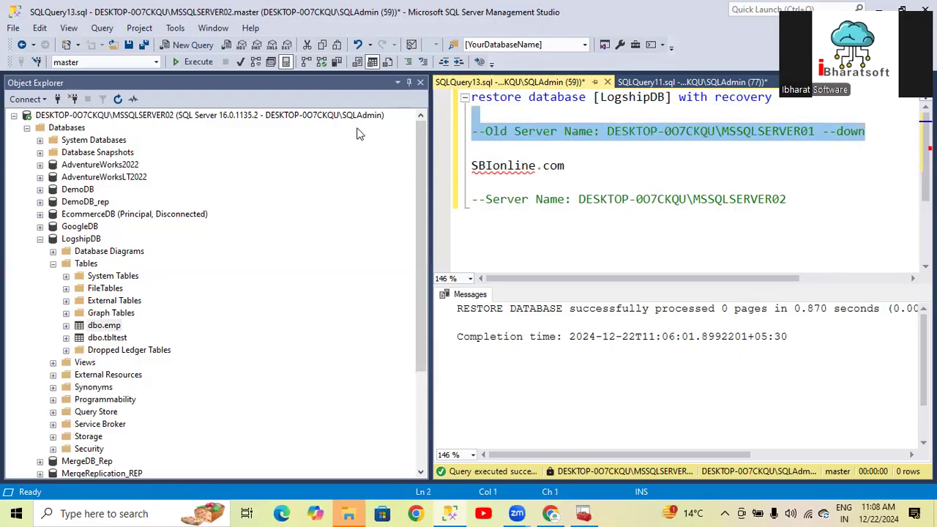
{"action": "left_click_drag", "start_coordinate": [788, 199], "coordinate": [478, 199]}
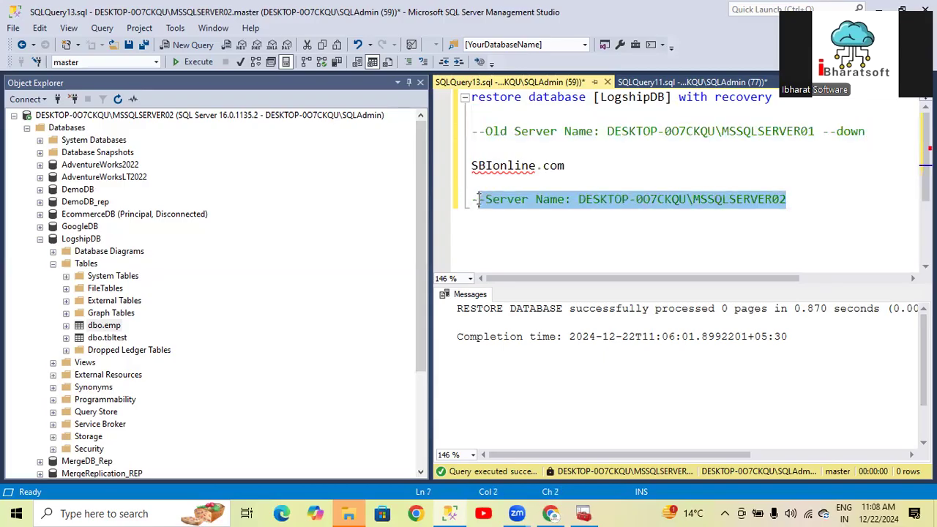
{"action": "left_click", "coordinate": [570, 131]}
{"action": "left_click_drag", "start_coordinate": [574, 131], "coordinate": [612, 130]}
{"action": "left_click_drag", "start_coordinate": [557, 199], "coordinate": [488, 200]}
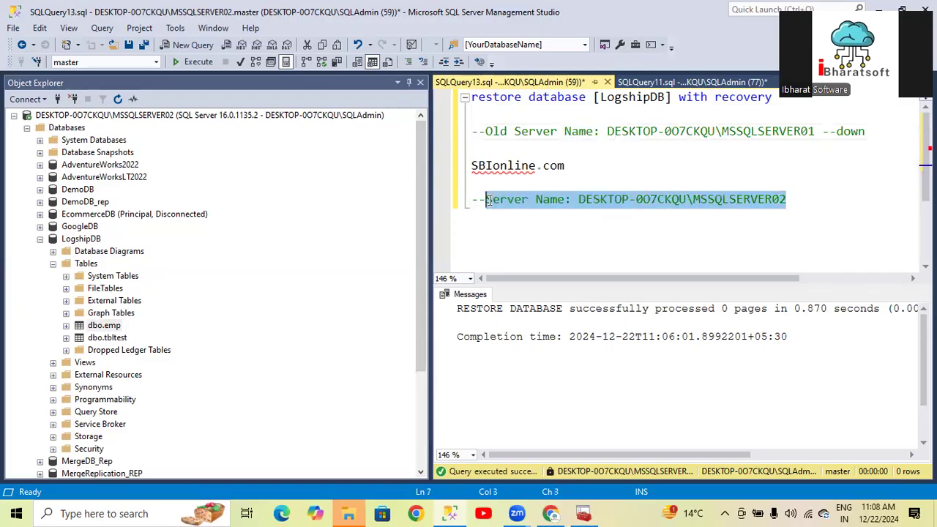
{"action": "left_click", "coordinate": [839, 130]}
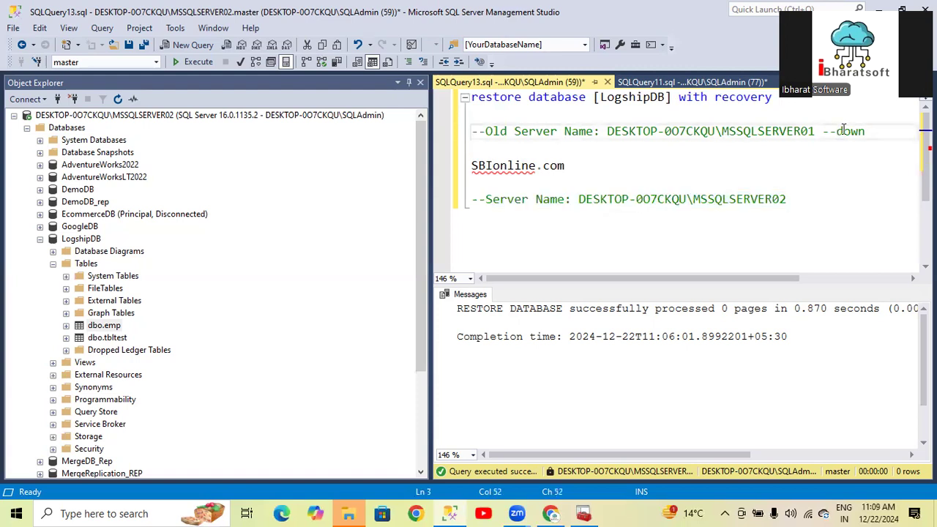
{"action": "left_click", "coordinate": [868, 131]}
{"action": "key", "text": "shift+Home"}
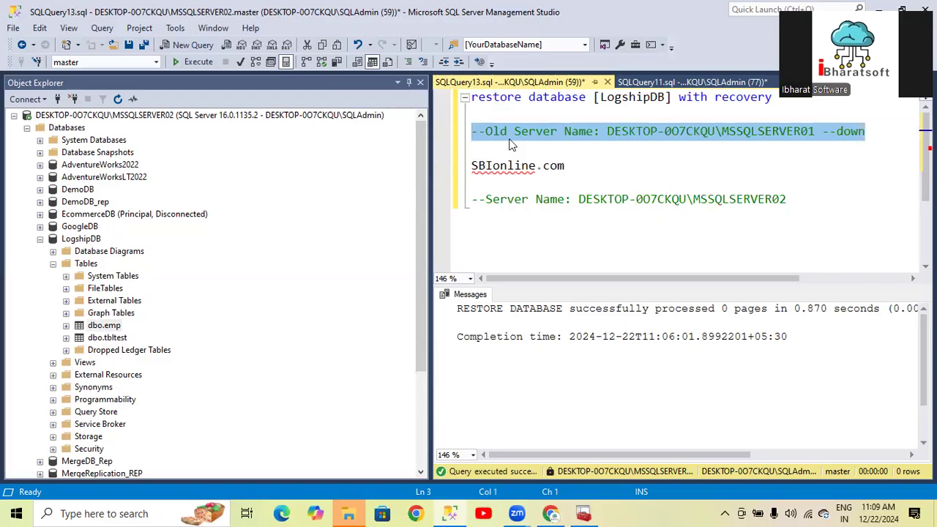
{"action": "left_click", "coordinate": [578, 170]}
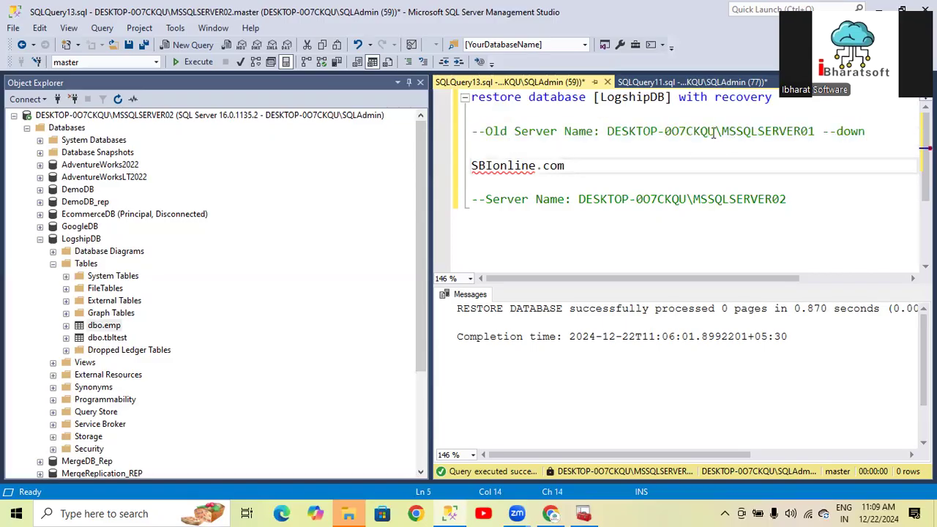
{"action": "left_click_drag", "start_coordinate": [607, 133], "coordinate": [872, 128]}
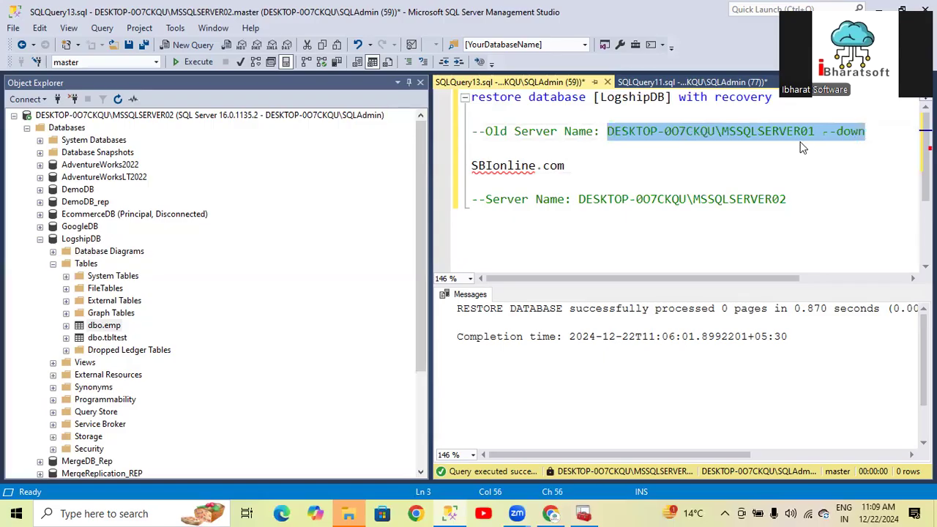
{"action": "left_click", "coordinate": [534, 166]}
{"action": "left_click", "coordinate": [477, 150]}
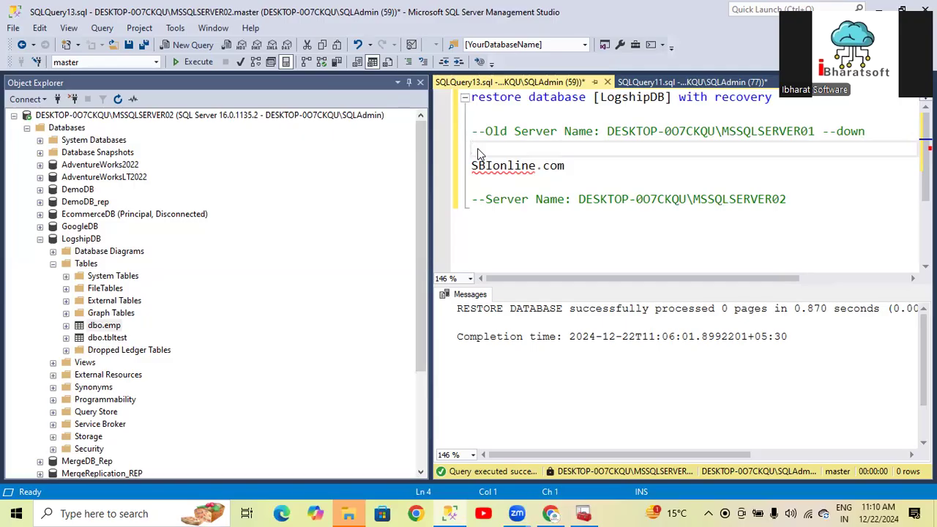
{"action": "left_click_drag", "start_coordinate": [579, 198], "coordinate": [796, 199]}
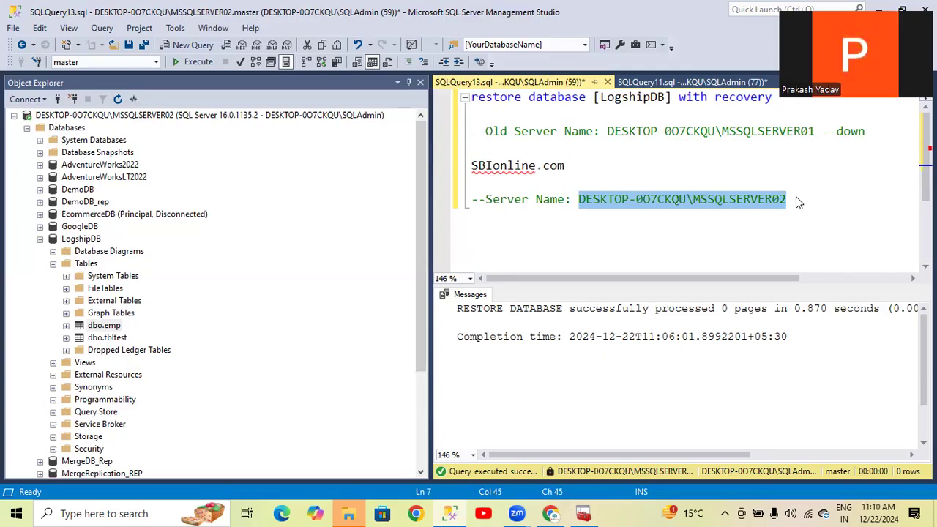
Turn the SBIonline.com line into a SQL comment
{"action": "left_click", "coordinate": [593, 158]}
{"action": "key", "text": "Home"}
{"action": "type", "text": "--"}
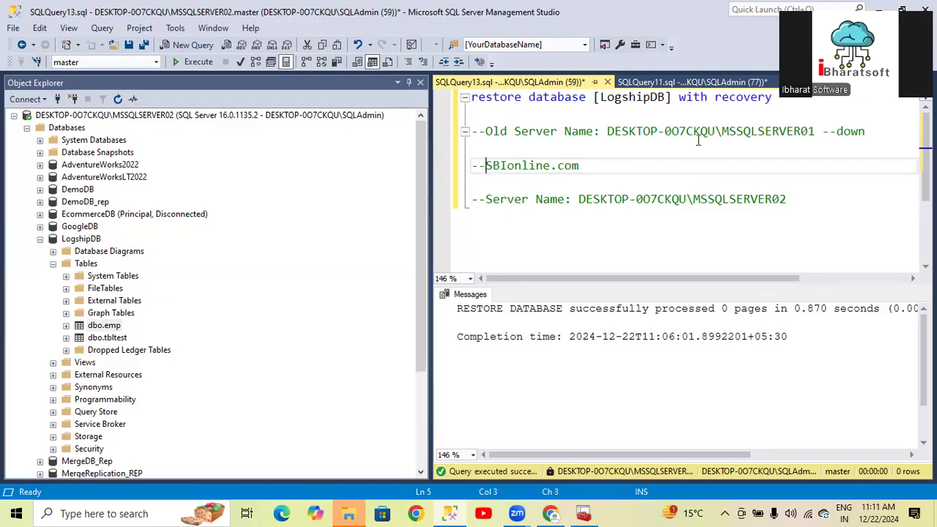
{"action": "left_click_drag", "start_coordinate": [607, 131], "coordinate": [832, 134]}
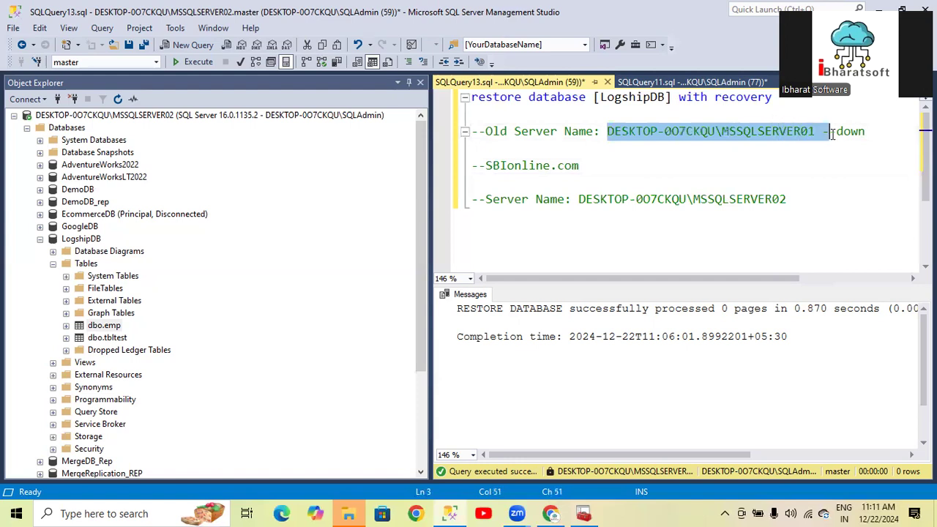
{"action": "left_click_drag", "start_coordinate": [578, 199], "coordinate": [795, 203]}
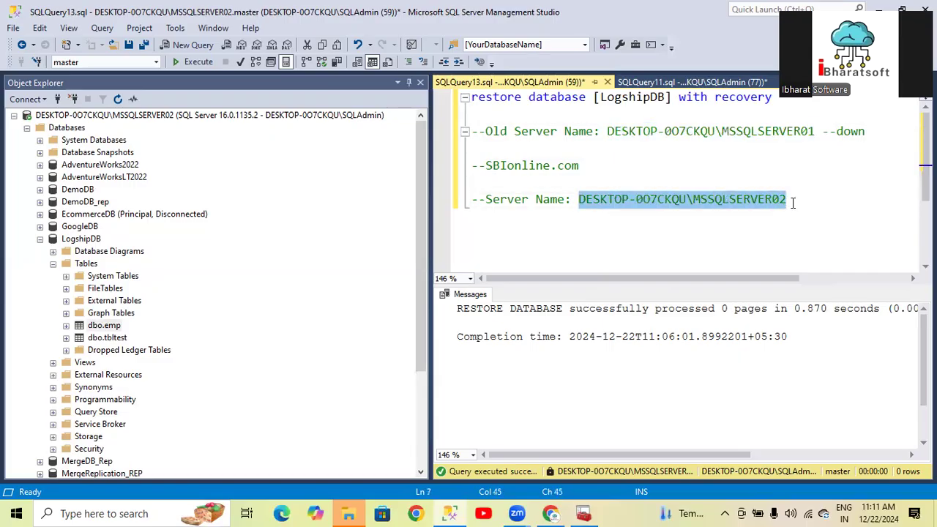
{"action": "left_click_drag", "start_coordinate": [636, 177], "coordinate": [490, 146]}
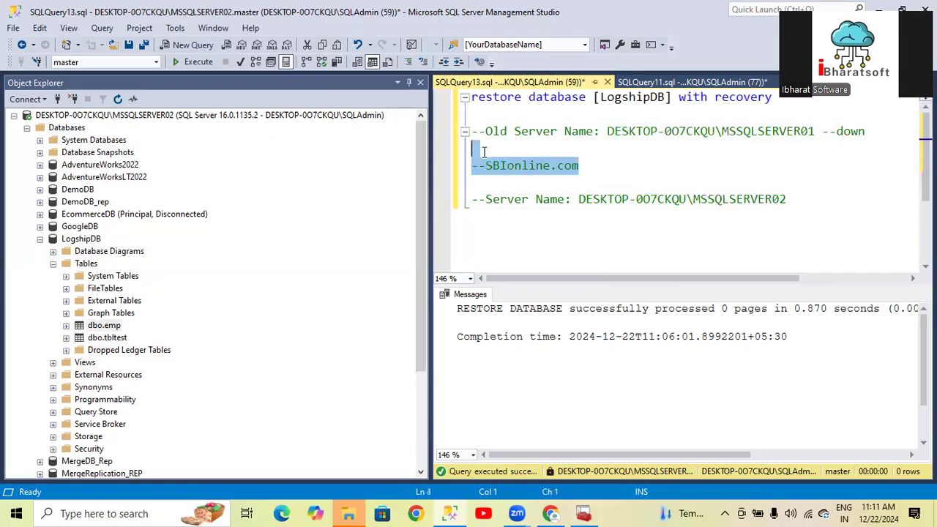
{"action": "left_click", "coordinate": [493, 145]}
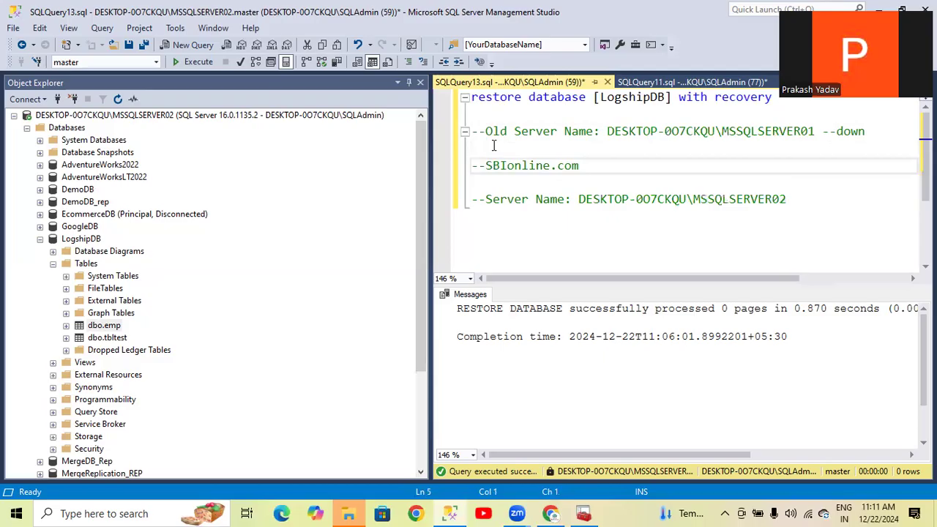
{"action": "left_click", "coordinate": [587, 164]}
{"action": "key", "text": "Delete"}
{"action": "key", "text": "Return"}
{"action": "left_click", "coordinate": [519, 144]}
{"action": "key", "text": "Delete"}
{"action": "key", "text": "Return"}
{"action": "left_click", "coordinate": [585, 167]}
{"action": "key", "text": "Delete"}
{"action": "key", "text": "Return"}
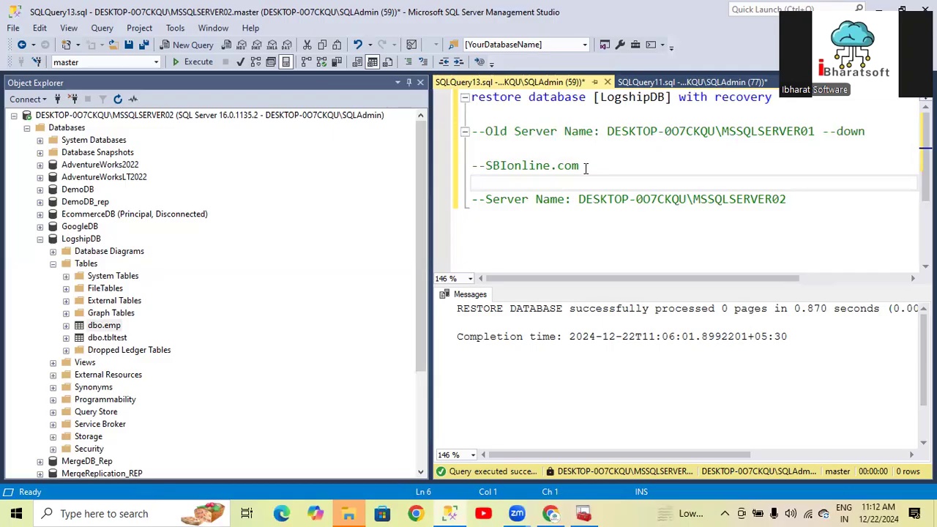
{"action": "left_click_drag", "start_coordinate": [606, 131], "coordinate": [814, 133]}
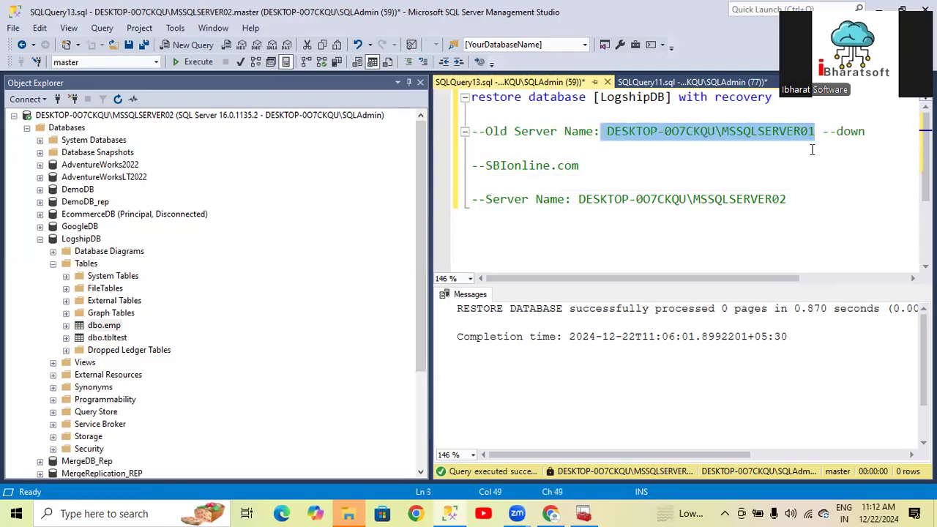
{"action": "left_click", "coordinate": [595, 165]}
{"action": "left_click", "coordinate": [483, 186]}
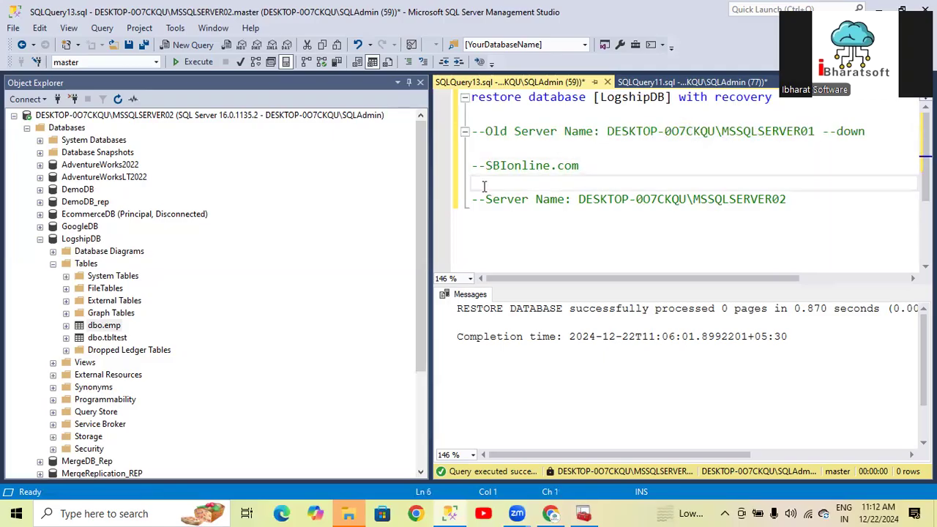
{"action": "key", "text": "Down"}
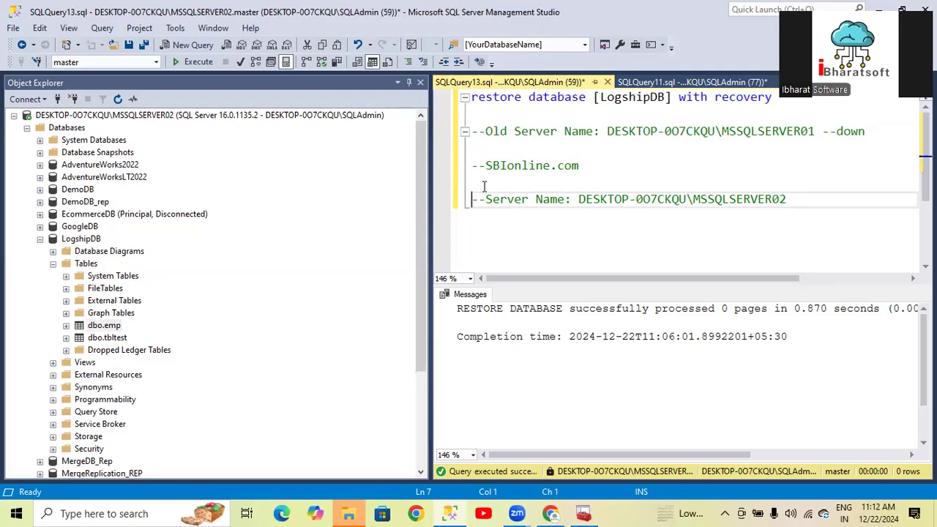
Switch to Chrome and search the web in a new tab for "connection string in appsettings.json"
{"action": "left_click", "coordinate": [552, 513]}
{"action": "left_click", "coordinate": [121, 13]}
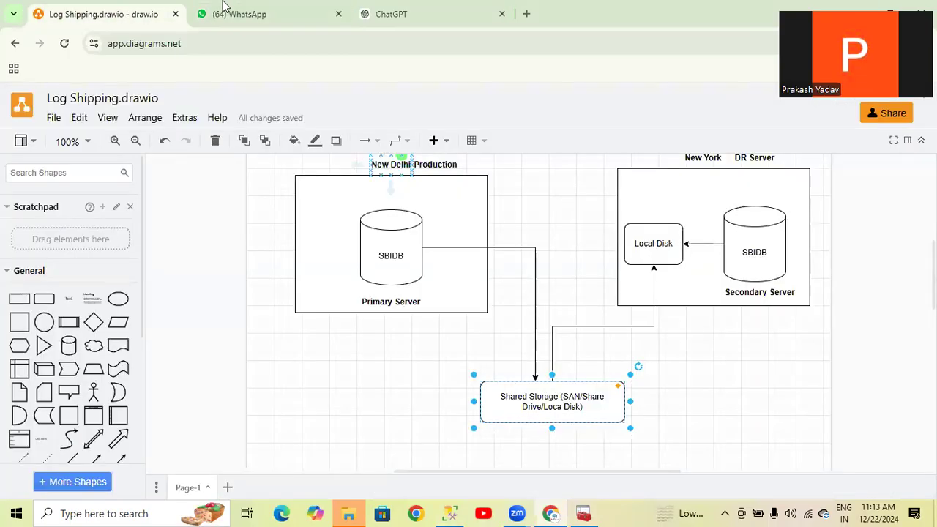
{"action": "left_click", "coordinate": [527, 14]}
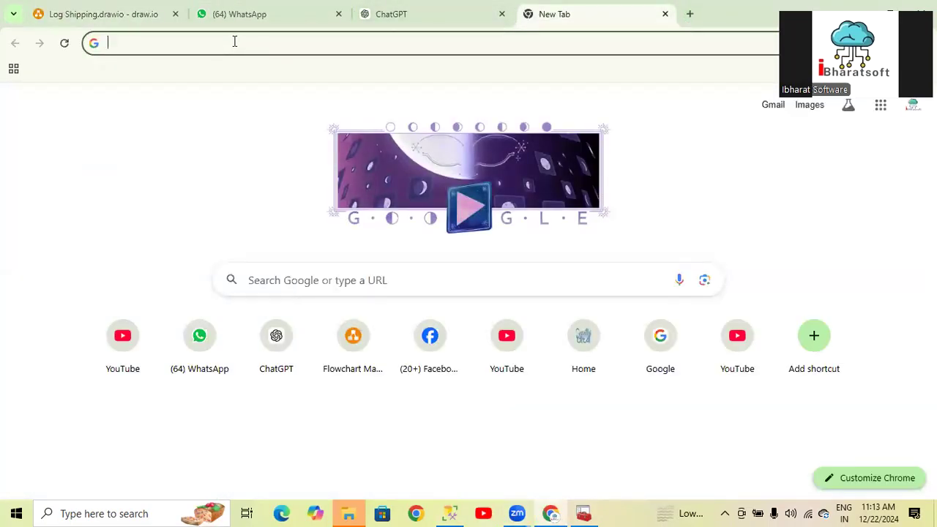
{"action": "type", "text": "con"}
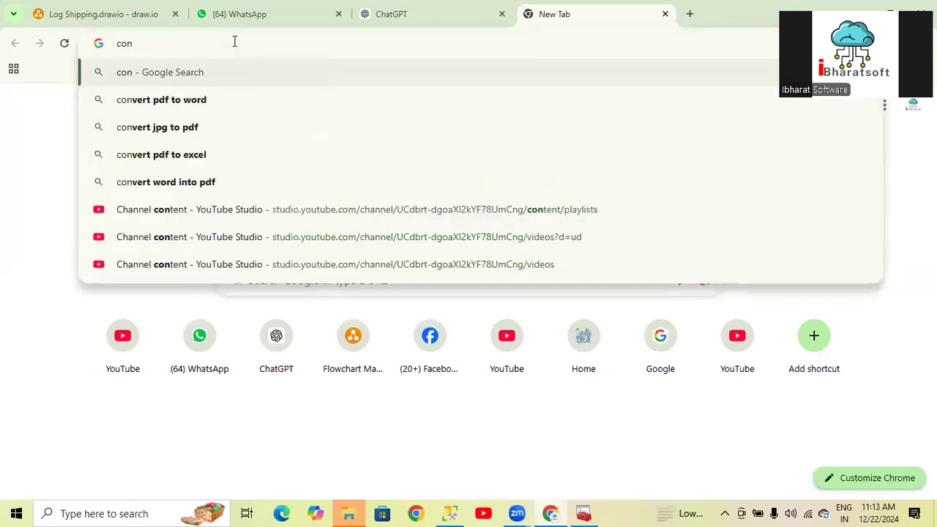
{"action": "type", "text": "nect"}
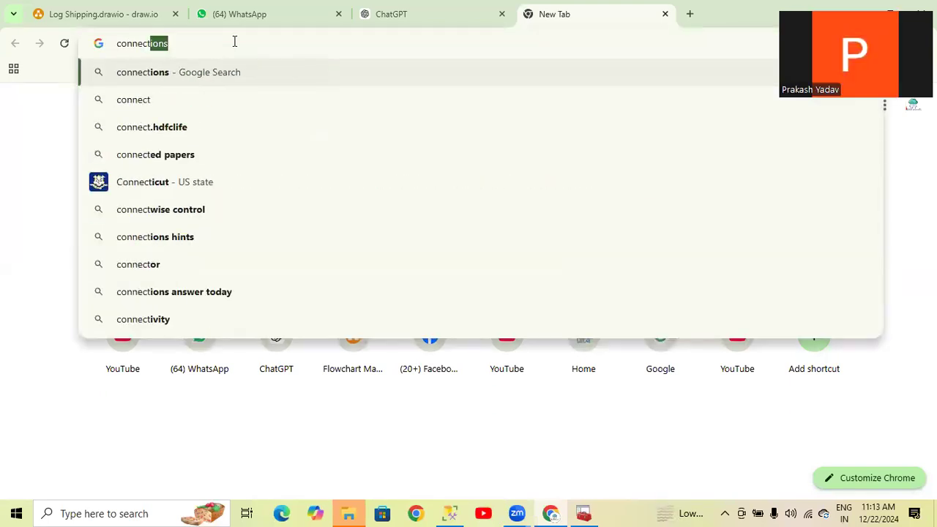
{"action": "type", "text": "ions"}
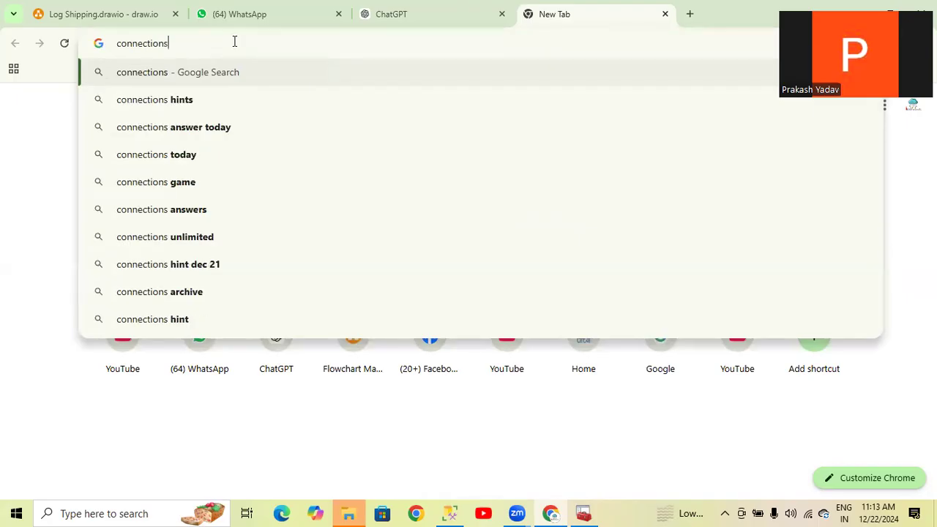
{"action": "type", "text": "tring"}
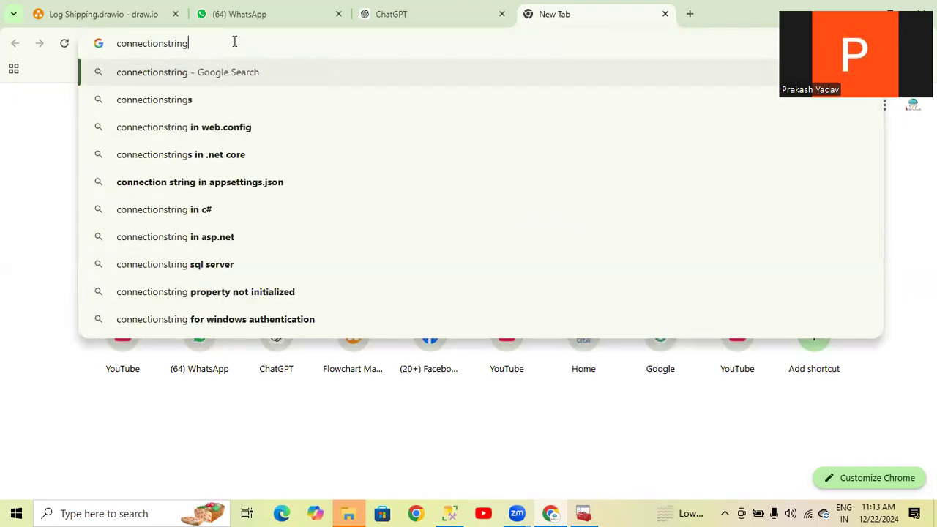
{"action": "left_click", "coordinate": [169, 188]}
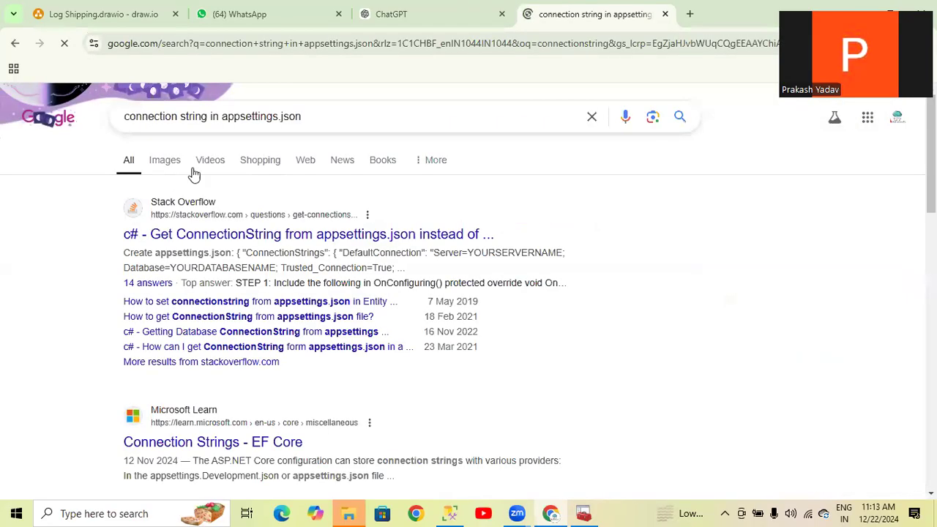
Examine the sample connection strings in the article "Store and read connection string in appsettings.json", and return to the search results
{"action": "scroll", "coordinate": [228, 265], "scroll_direction": "down", "scroll_amount": 5}
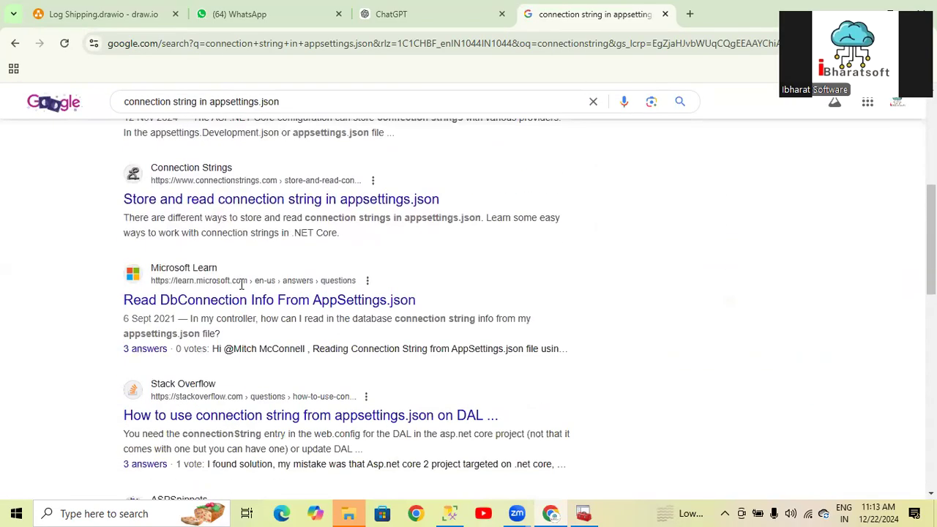
{"action": "left_click", "coordinate": [208, 201]}
{"action": "scroll", "coordinate": [286, 273], "scroll_direction": "down", "scroll_amount": 5}
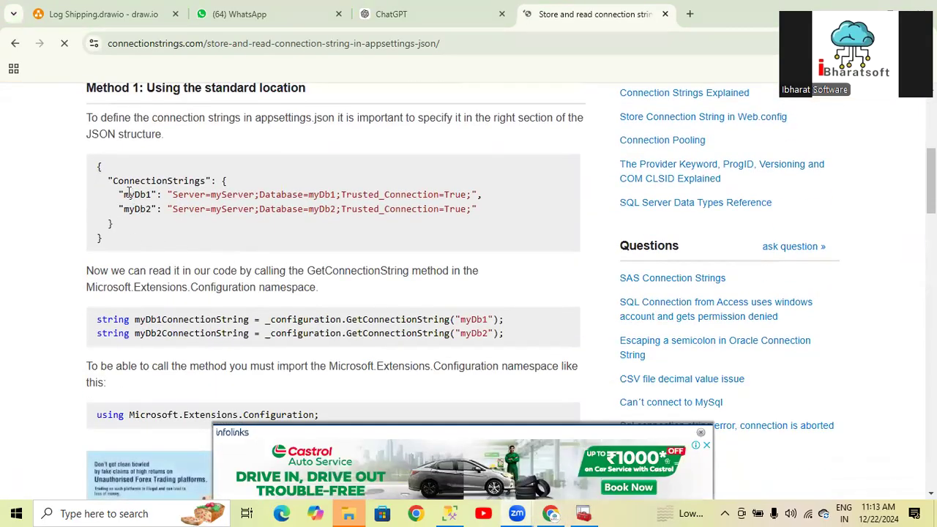
{"action": "left_click_drag", "start_coordinate": [123, 196], "coordinate": [287, 194]}
{"action": "scroll", "coordinate": [256, 249], "scroll_direction": "down", "scroll_amount": 2}
{"action": "scroll", "coordinate": [256, 249], "scroll_direction": "down", "scroll_amount": 2}
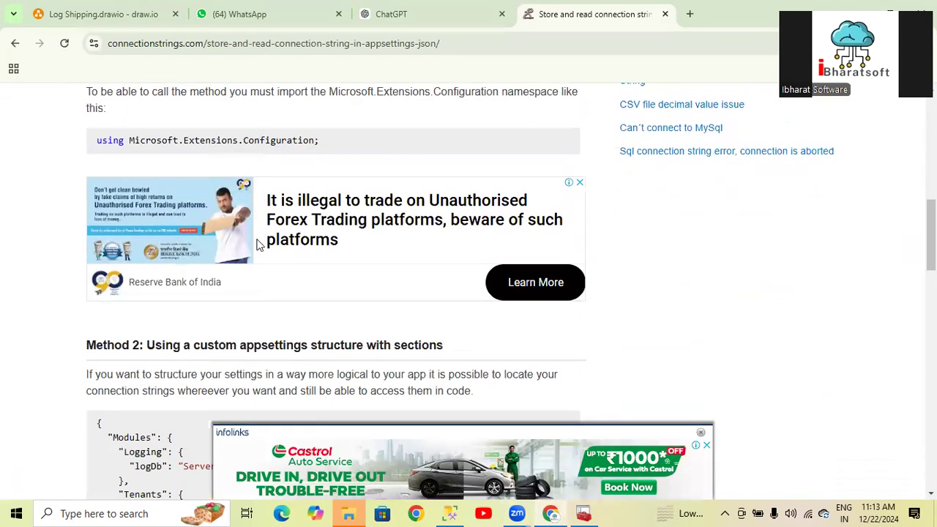
{"action": "scroll", "coordinate": [256, 220], "scroll_direction": "up", "scroll_amount": 10}
{"action": "left_click", "coordinate": [15, 43]}
Search the web for "connection string mirroring database" instead of the appsettings.json query
{"action": "scroll", "coordinate": [293, 110], "scroll_direction": "up", "scroll_amount": 5}
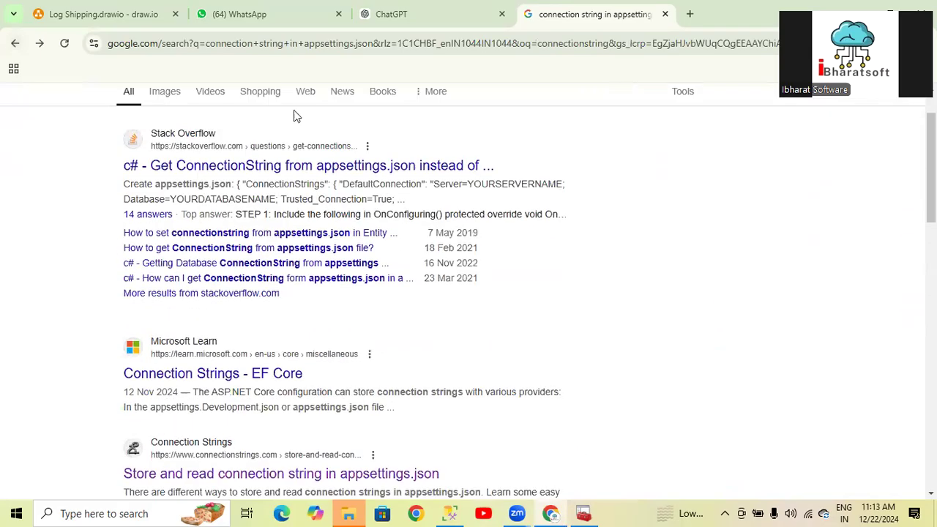
{"action": "scroll", "coordinate": [313, 175], "scroll_direction": "up", "scroll_amount": 1}
{"action": "left_click", "coordinate": [316, 117]}
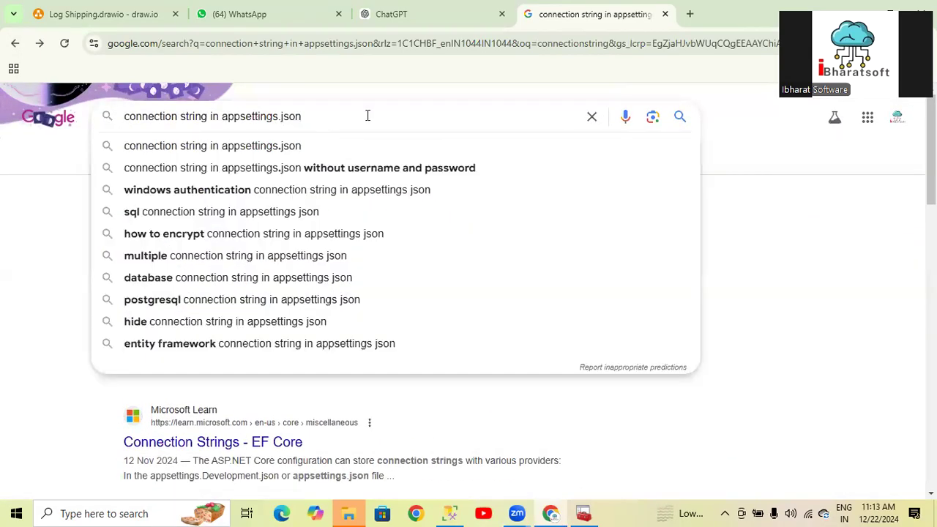
{"action": "key", "text": "BackSpace"}
{"action": "key", "text": "BackSpace"}
{"action": "key", "text": "BackSpace"}
{"action": "key", "text": "BackSpace"}
{"action": "key", "text": "BackSpace"}
{"action": "key", "text": "BackSpace"}
{"action": "key", "text": "BackSpace"}
{"action": "key", "text": "BackSpace"}
{"action": "key", "text": "BackSpace"}
{"action": "key", "text": "BackSpace"}
{"action": "key", "text": "BackSpace"}
{"action": "key", "text": "BackSpace"}
{"action": "key", "text": "BackSpace"}
{"action": "key", "text": "BackSpace"}
{"action": "key", "text": "BackSpace"}
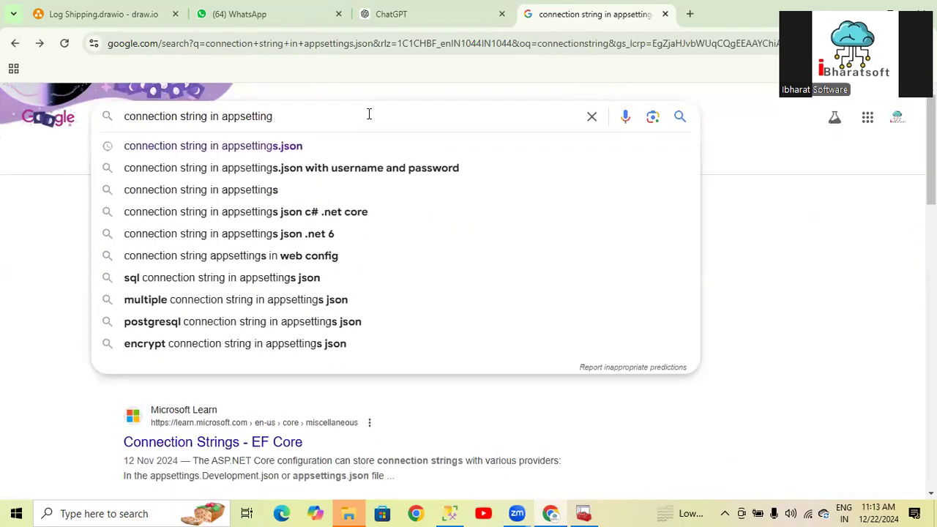
{"action": "key", "text": "BackSpace"}
{"action": "type", "text": "Mir"}
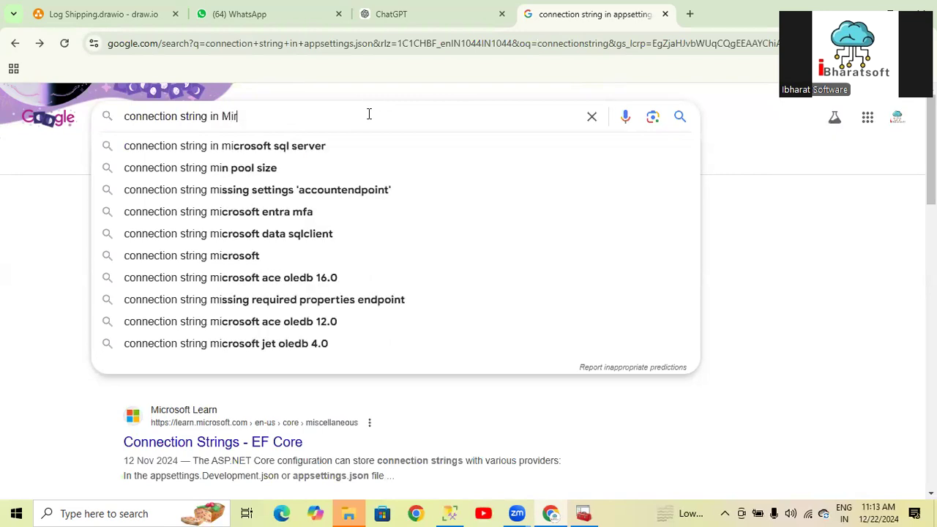
{"action": "type", "text": "ror"}
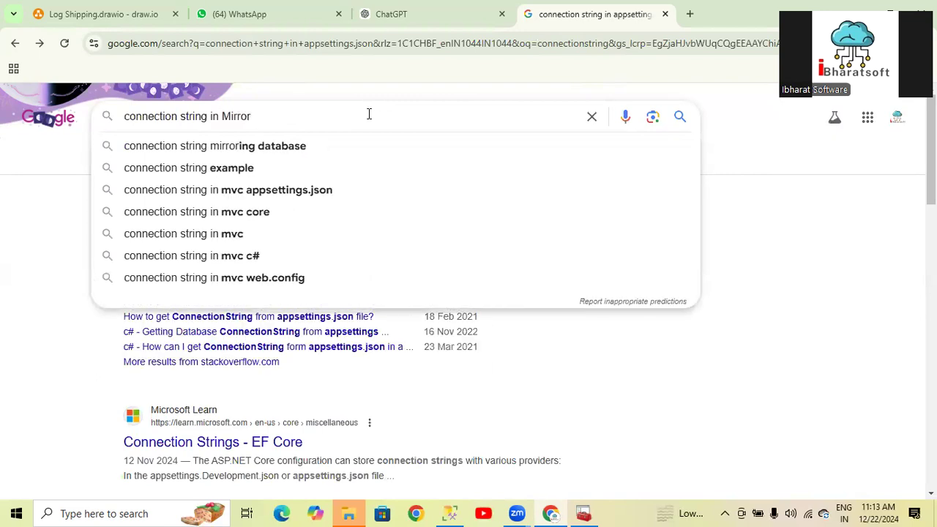
{"action": "left_click", "coordinate": [263, 146]}
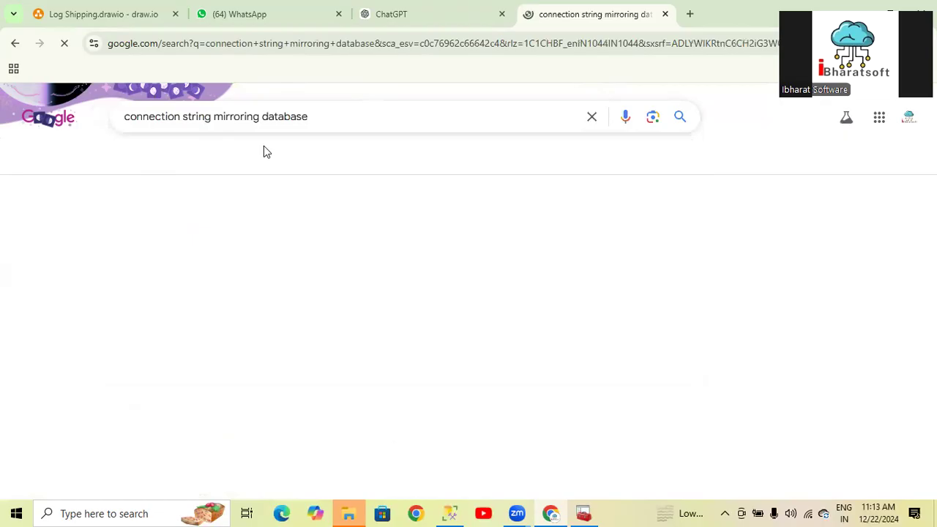
Open the "Database mirroring using SqlConnection" article and examine the Data Source and Failover Partner values in its sample connection string
{"action": "scroll", "coordinate": [283, 294], "scroll_direction": "down", "scroll_amount": 1}
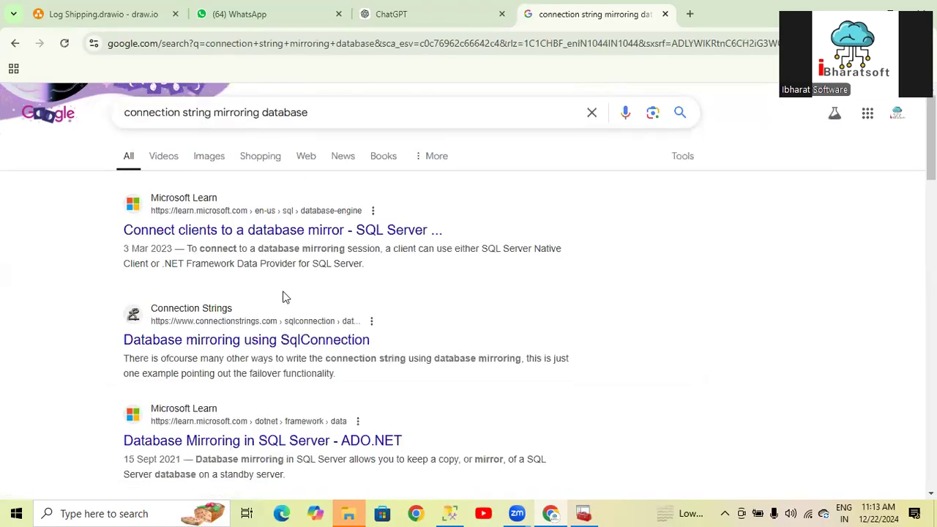
{"action": "left_click", "coordinate": [361, 265]}
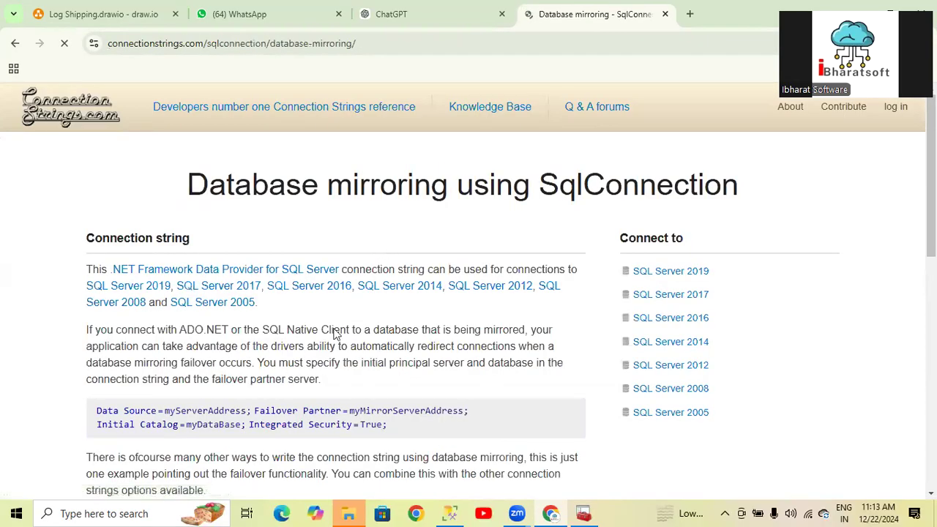
{"action": "scroll", "coordinate": [322, 326], "scroll_direction": "down", "scroll_amount": 2}
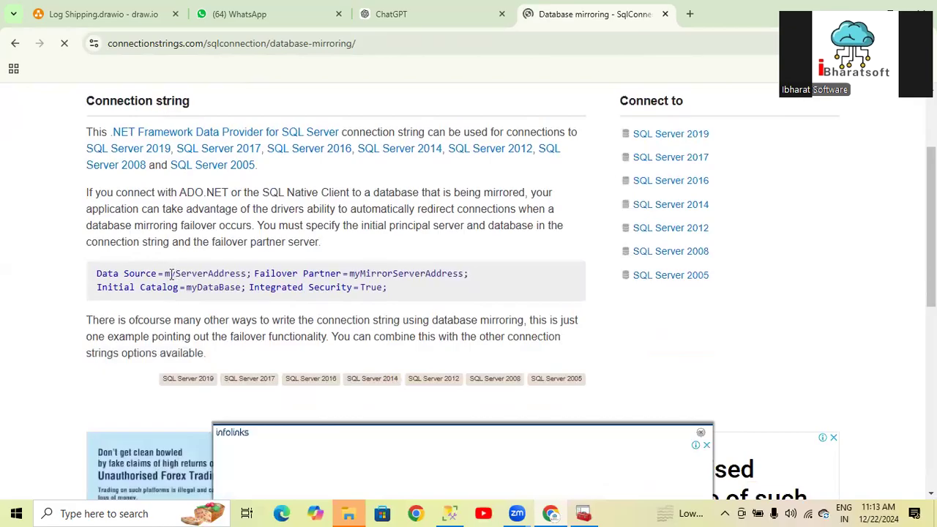
{"action": "left_click_drag", "start_coordinate": [164, 273], "coordinate": [217, 271]}
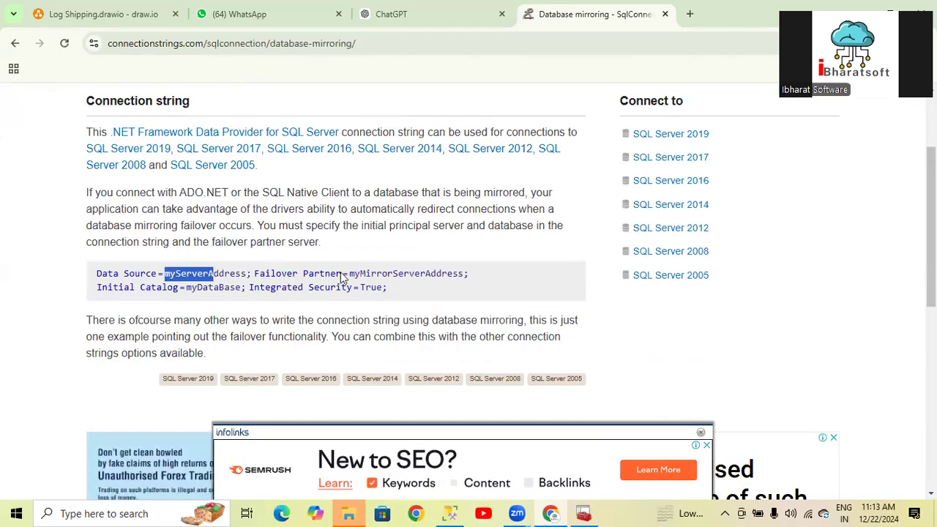
{"action": "left_click_drag", "start_coordinate": [349, 273], "coordinate": [468, 272]}
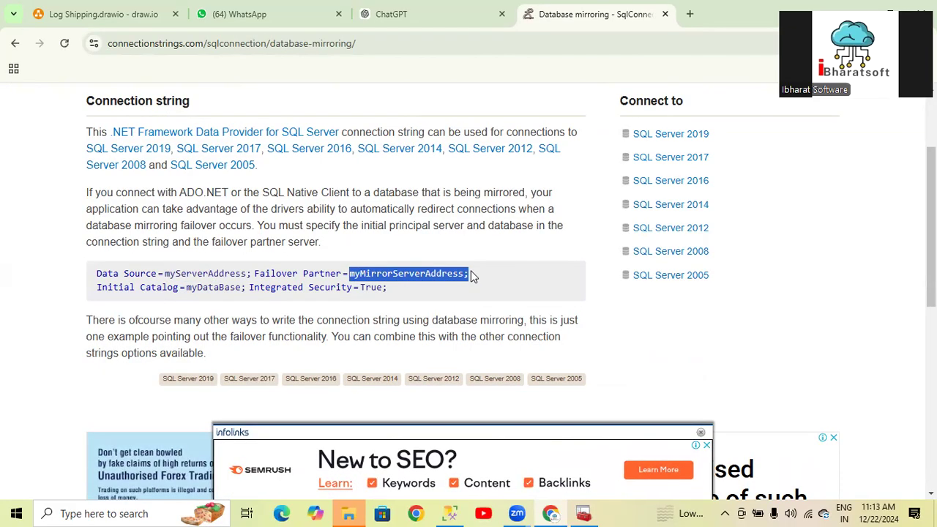
{"action": "left_click", "coordinate": [168, 273]}
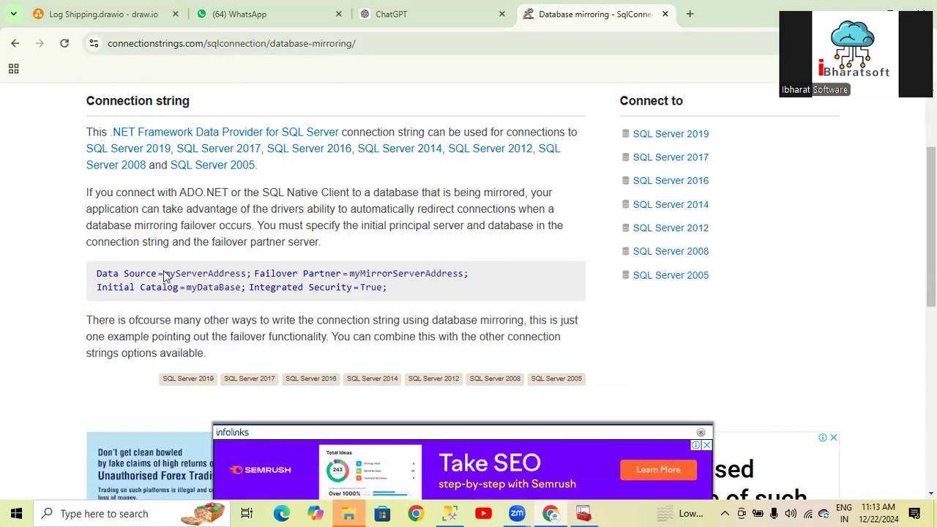
Copy the complete sample mirroring connection string and paste it below the server name comment in the SQL Server Management Studio query
{"action": "left_click_drag", "start_coordinate": [99, 273], "coordinate": [471, 282]}
{"action": "left_click_drag", "start_coordinate": [392, 289], "coordinate": [84, 274]}
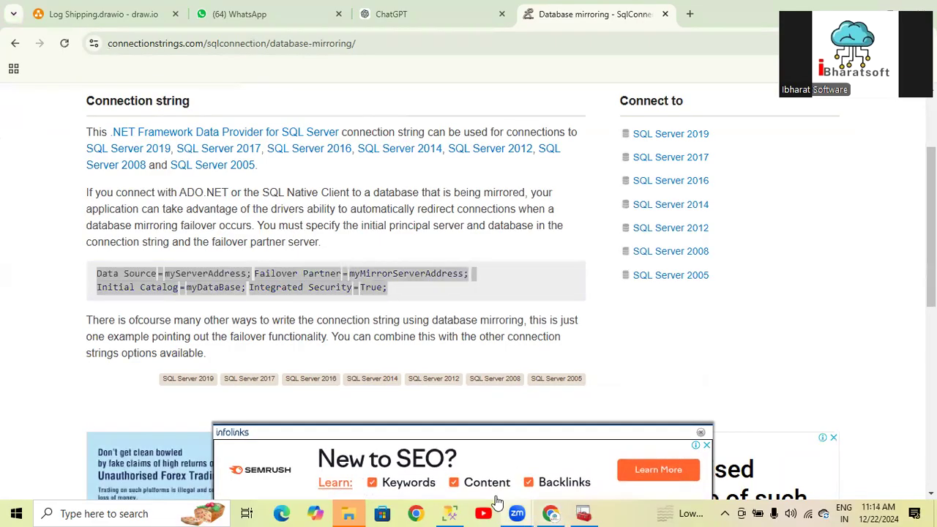
{"action": "left_click", "coordinate": [449, 512]}
{"action": "left_click", "coordinate": [791, 203]}
{"action": "key", "text": "Left"}
{"action": "key", "text": "Return"}
{"action": "key", "text": "Return"}
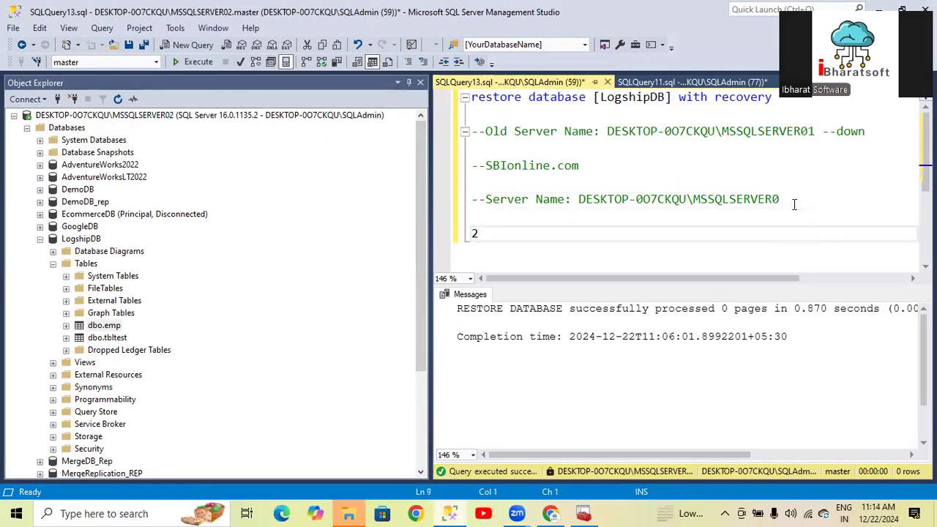
{"action": "type", "text": "Data Source=myServerAddress;Failover Partner=myMirrorServerAddress; Initial Catalog=myDataBase;Integrated Security=True;"}
Move the old server name DESKTOP-0O7CKQU\MSSQLSERVER01 out of its comment into the connection string as the Data Source value
{"action": "left_click", "coordinate": [612, 132]}
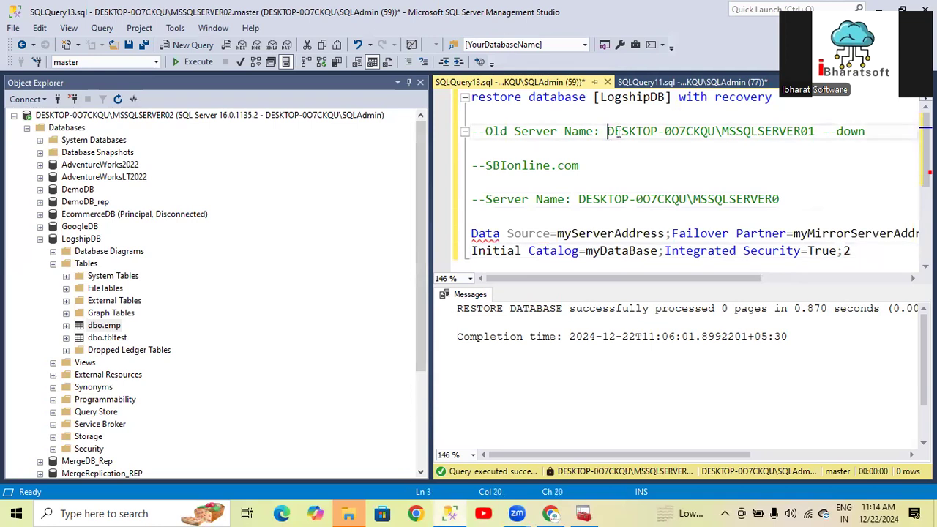
{"action": "left_click", "coordinate": [814, 131], "text": "shift"}
{"action": "key", "text": "ctrl+c"}
{"action": "key", "text": "Delete"}
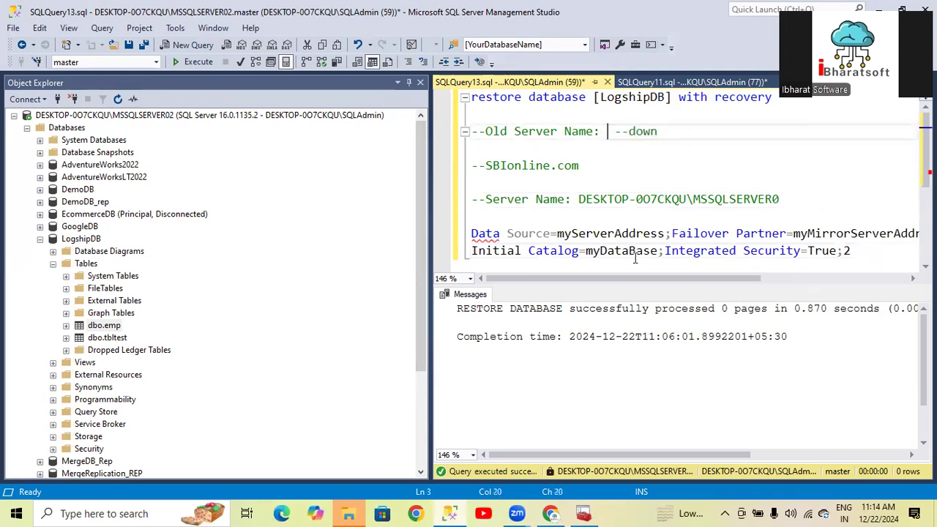
{"action": "left_click", "coordinate": [557, 233]}
{"action": "left_click", "coordinate": [665, 234], "text": "shift"}
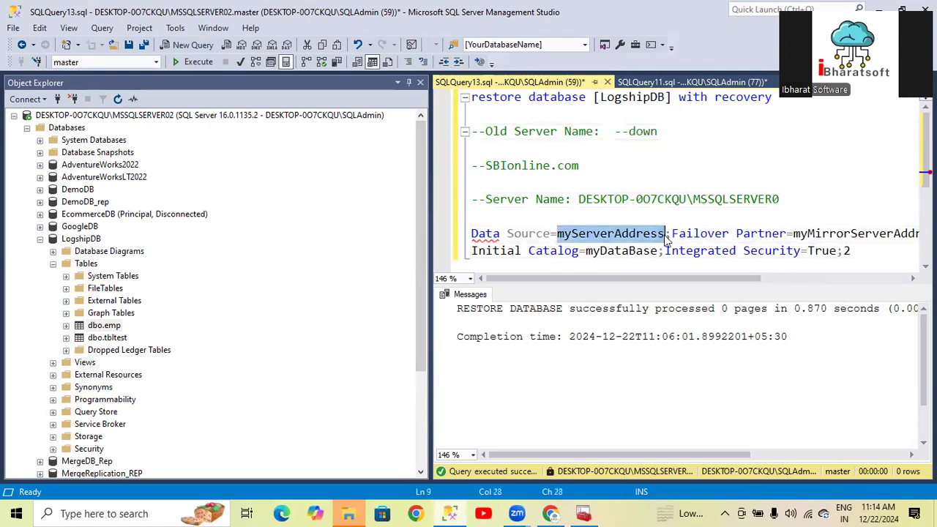
{"action": "key", "text": "ctrl+v"}
Set the connection string's Failover Partner to DESKTOP-0O7CKQU\MSSQLSERVER02, copying the server name from the current server comment
{"action": "left_click", "coordinate": [578, 199]}
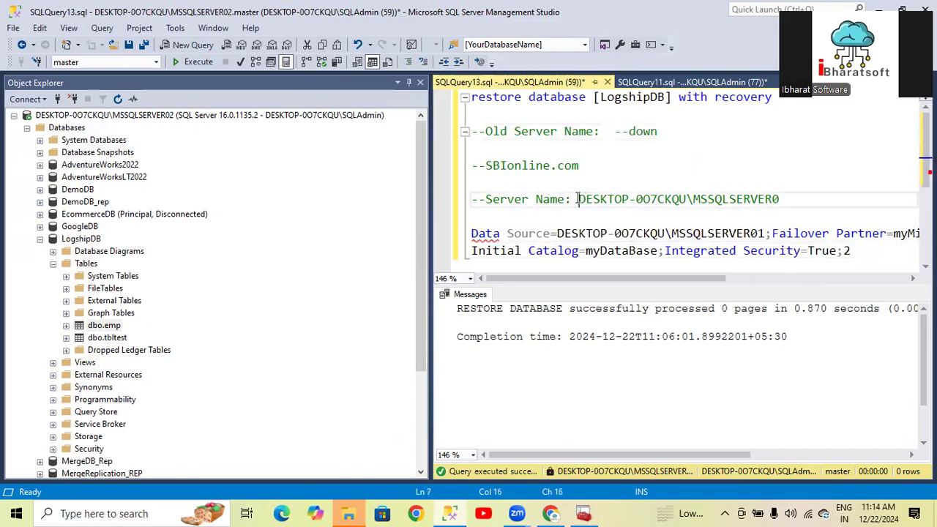
{"action": "left_click", "coordinate": [786, 203], "text": "shift"}
{"action": "key", "text": "ctrl+c"}
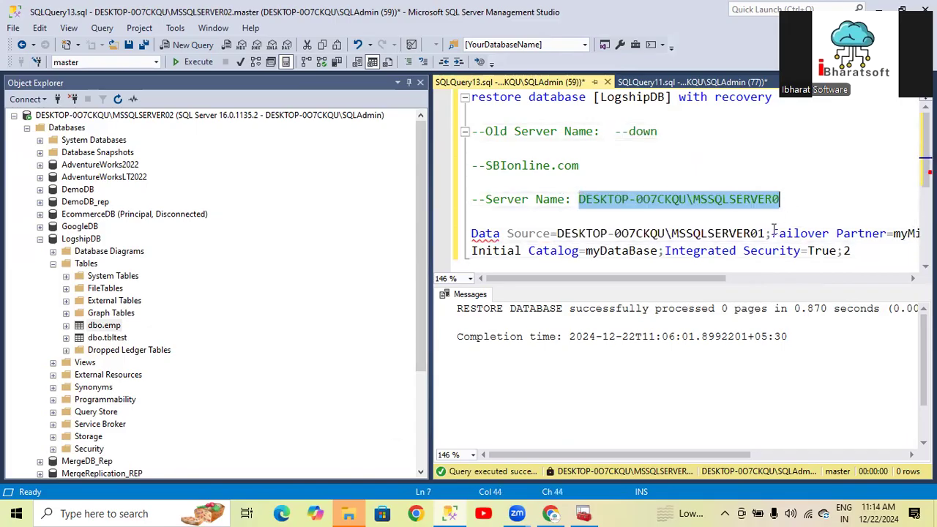
{"action": "left_click", "coordinate": [888, 234]}
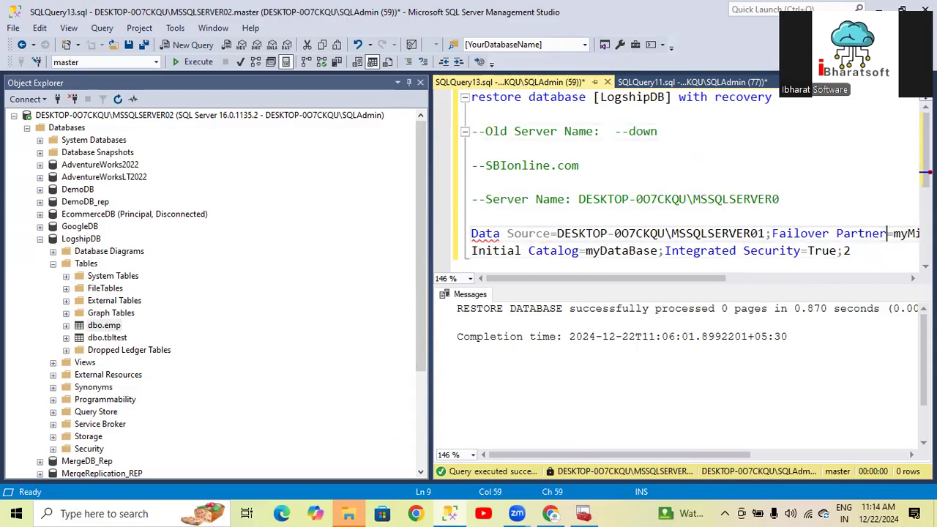
{"action": "key", "text": "Right"}
{"action": "key", "text": "shift+End"}
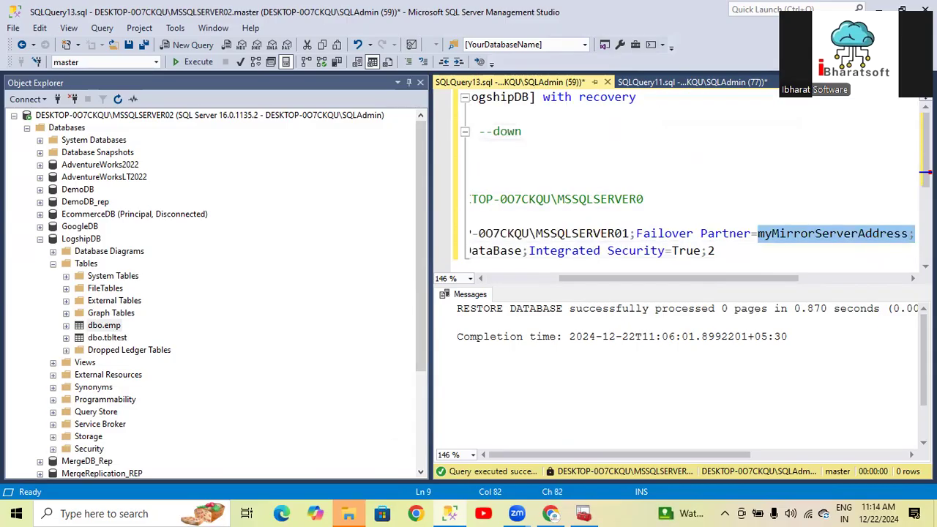
{"action": "key", "text": "shift+Left"}
{"action": "key", "text": "shift+Left"}
{"action": "key", "text": "ctrl+v"}
{"action": "type", "text": "2"}
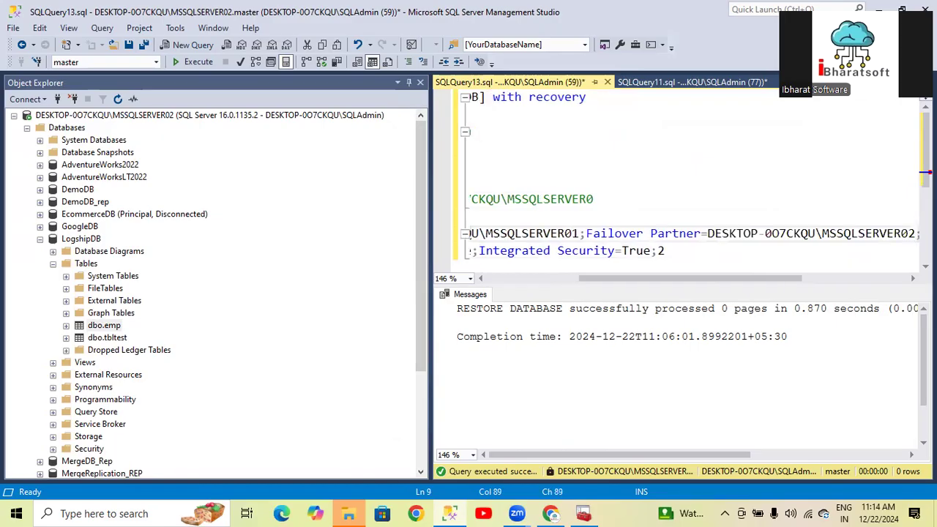
Remove the stray "2" after Integrated Security=True; and add a new line below the connection string
{"action": "key", "text": "Home"}
{"action": "left_click", "coordinate": [865, 256]}
{"action": "key", "text": "BackSpace"}
{"action": "key", "text": "Return"}
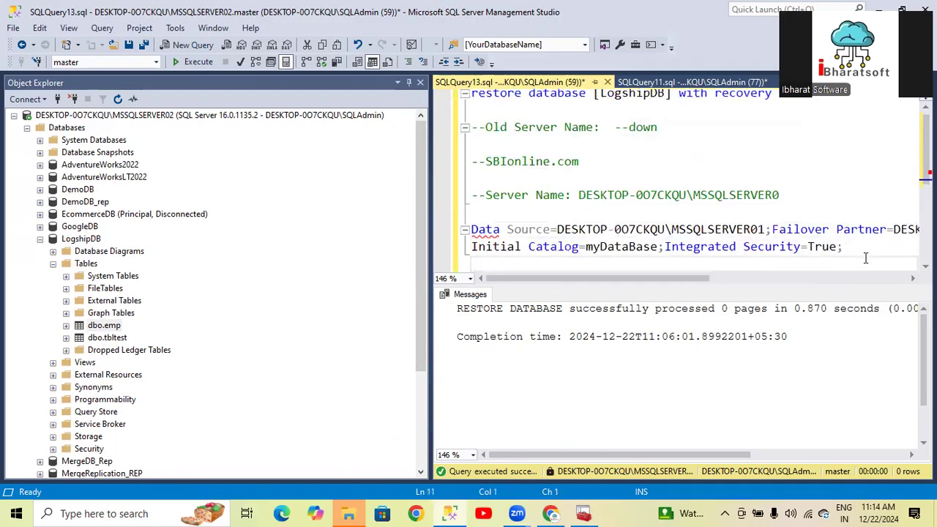
Check the Data Source and Failover Partner server names in the edited connection string
{"action": "left_click_drag", "start_coordinate": [865, 258], "coordinate": [471, 229]}
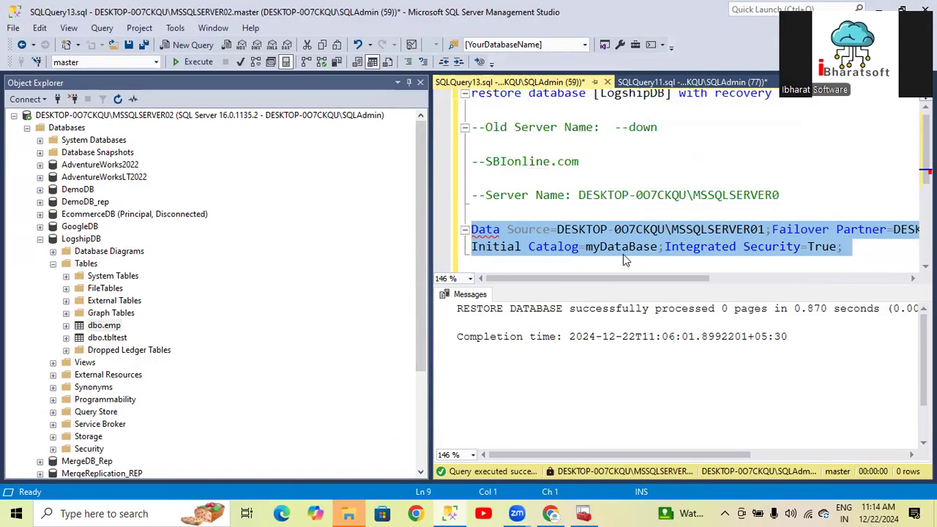
{"action": "left_click", "coordinate": [614, 229]}
{"action": "double_click", "coordinate": [704, 233]}
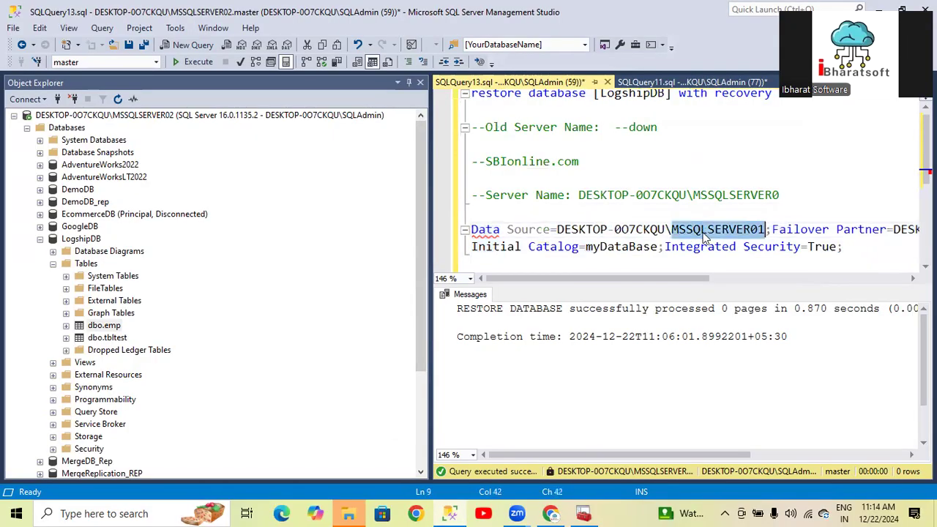
{"action": "key", "text": "End"}
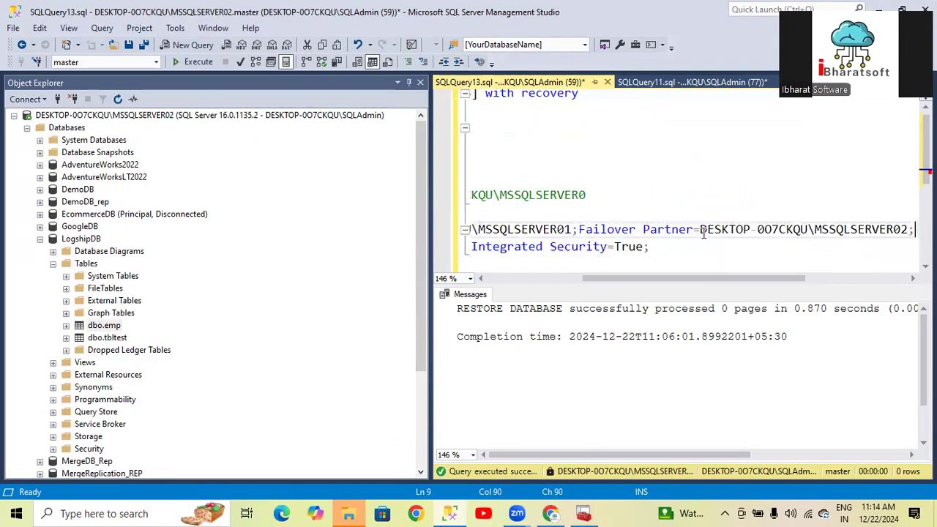
Close the Object Explorer so the whole connection string fits in the query editor
{"action": "left_click", "coordinate": [420, 83]}
{"action": "left_click", "coordinate": [236, 252]}
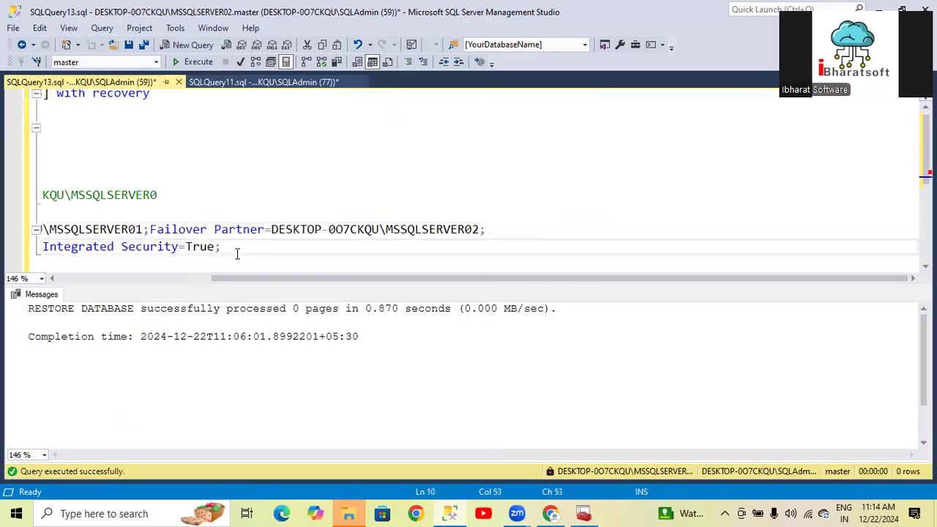
{"action": "key", "text": "Home"}
Review the full two-line connection string, comparing its primary server with its failover partner
{"action": "left_click_drag", "start_coordinate": [418, 254], "coordinate": [7, 232]}
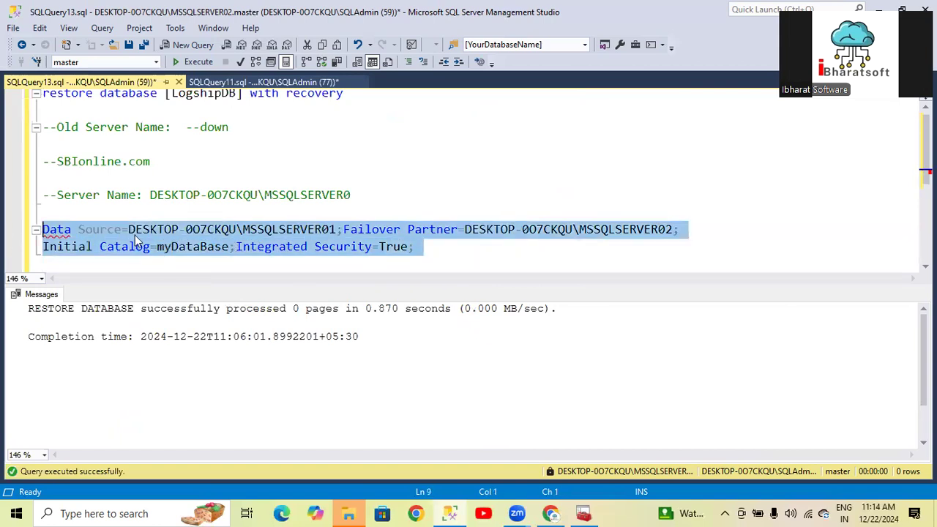
{"action": "key", "text": "Right"}
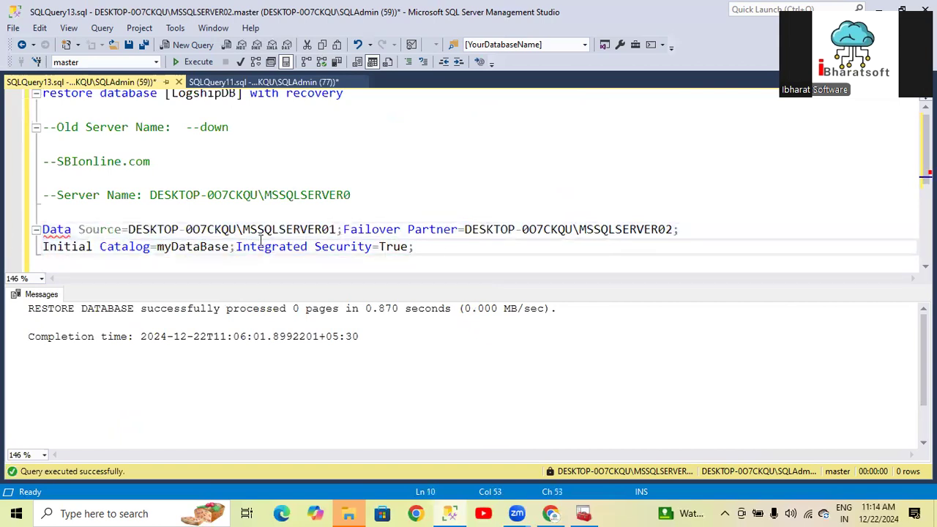
{"action": "left_click", "coordinate": [615, 229]}
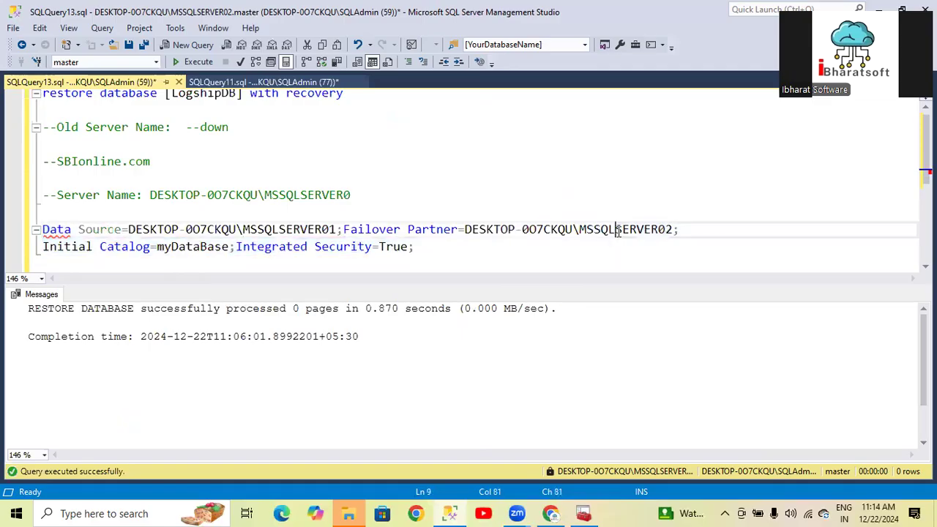
{"action": "left_click_drag", "start_coordinate": [512, 255], "coordinate": [21, 229]}
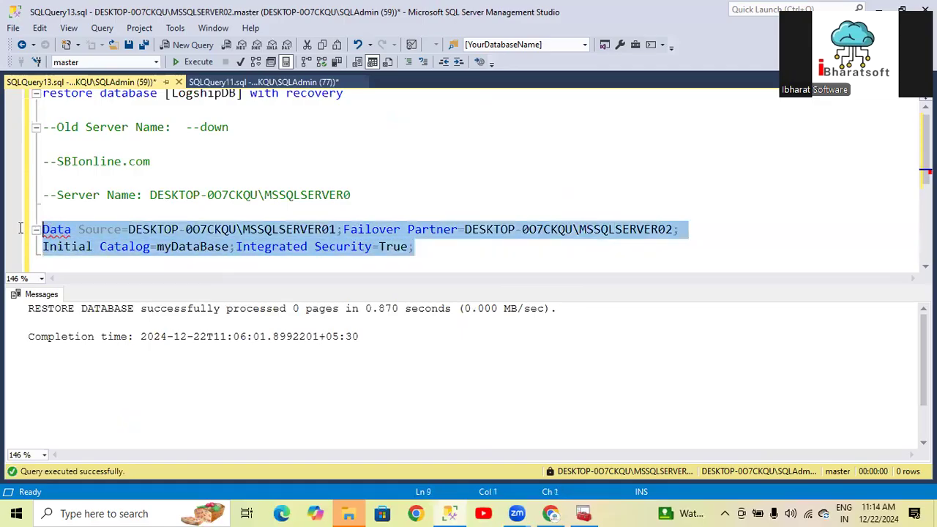
{"action": "double_click", "coordinate": [264, 230]}
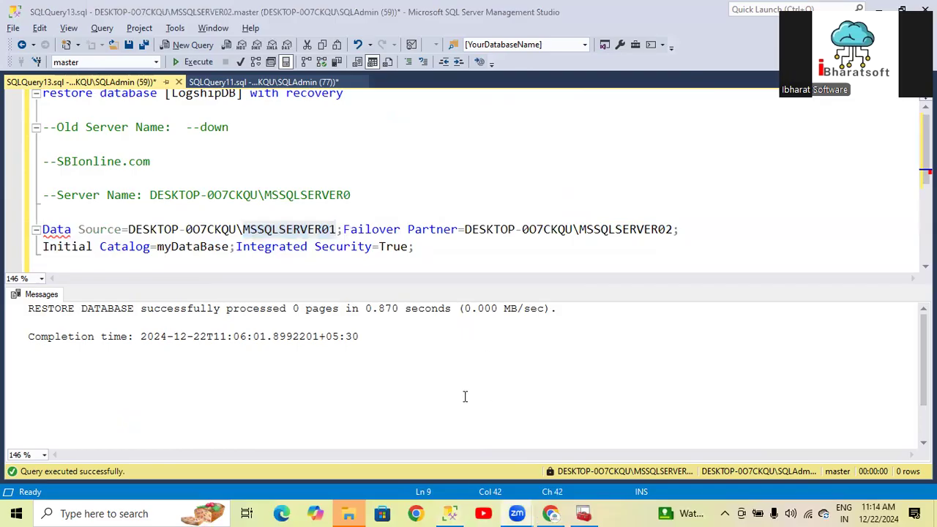
Reopen the Object Explorer beside the connection string query to show the MSSQLSERVER02 databases
{"action": "left_click", "coordinate": [449, 513]}
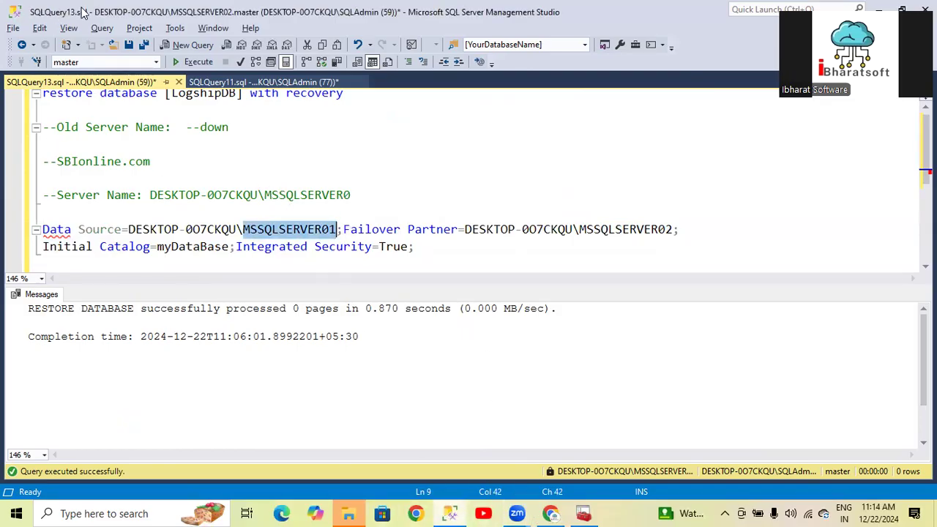
{"action": "left_click", "coordinate": [69, 29]}
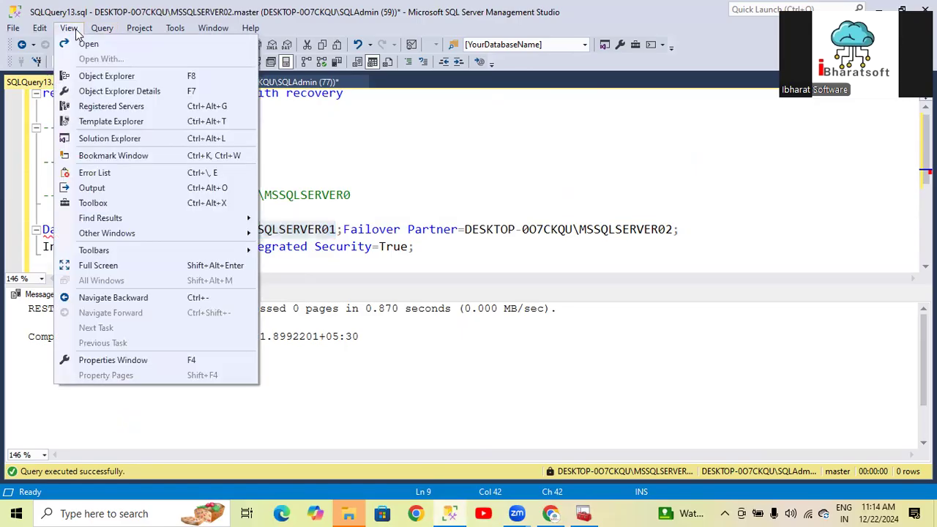
{"action": "left_click", "coordinate": [117, 77]}
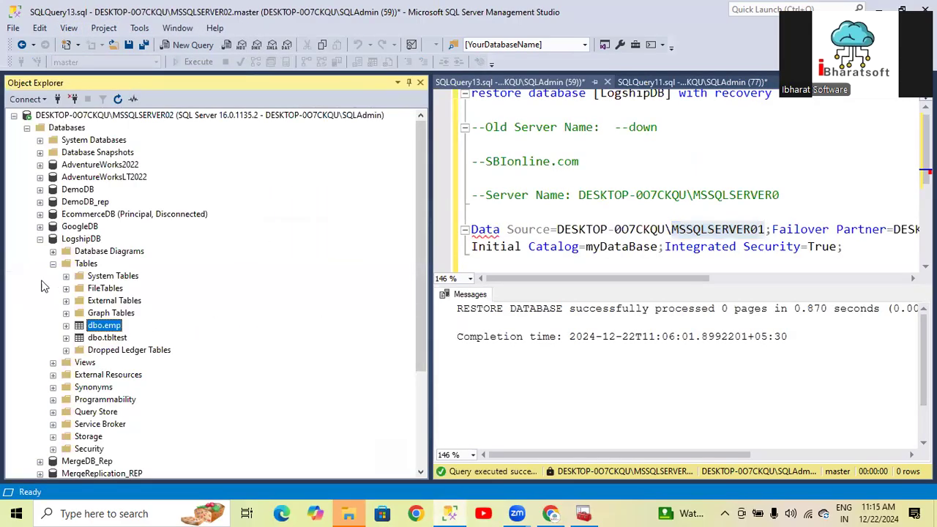
Check the rows of LogshipDB's dbo.emp table on MSSQLSERVER02 in the editable row grid, and close the grid
{"action": "left_click", "coordinate": [40, 239]}
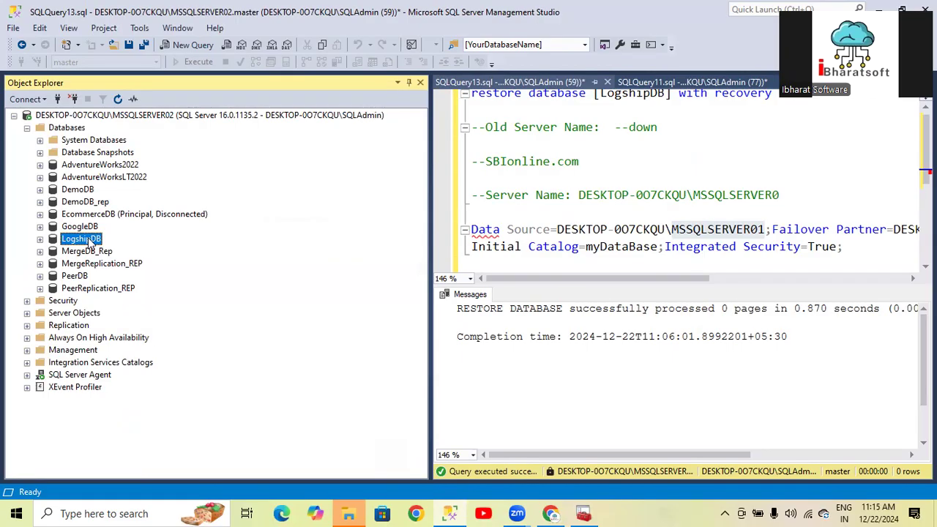
{"action": "left_click", "coordinate": [40, 240]}
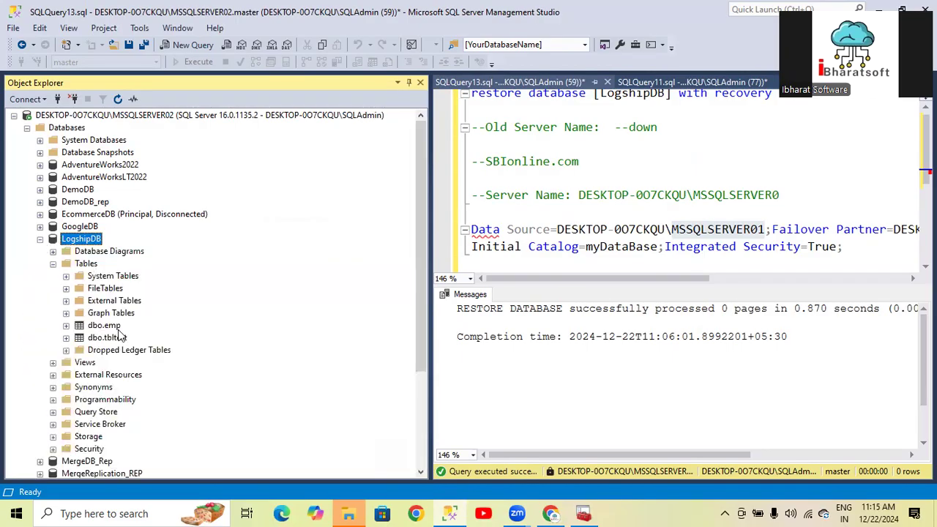
{"action": "right_click", "coordinate": [110, 326]}
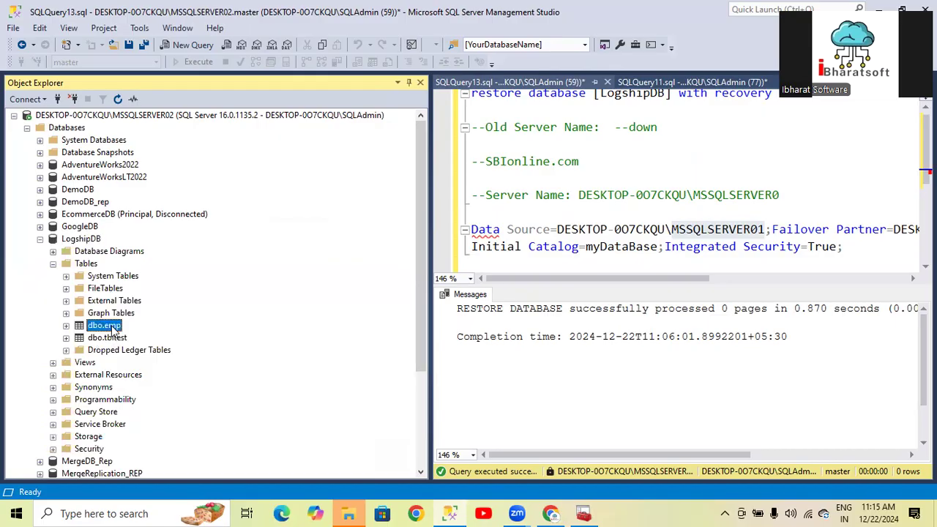
{"action": "left_click", "coordinate": [151, 246]}
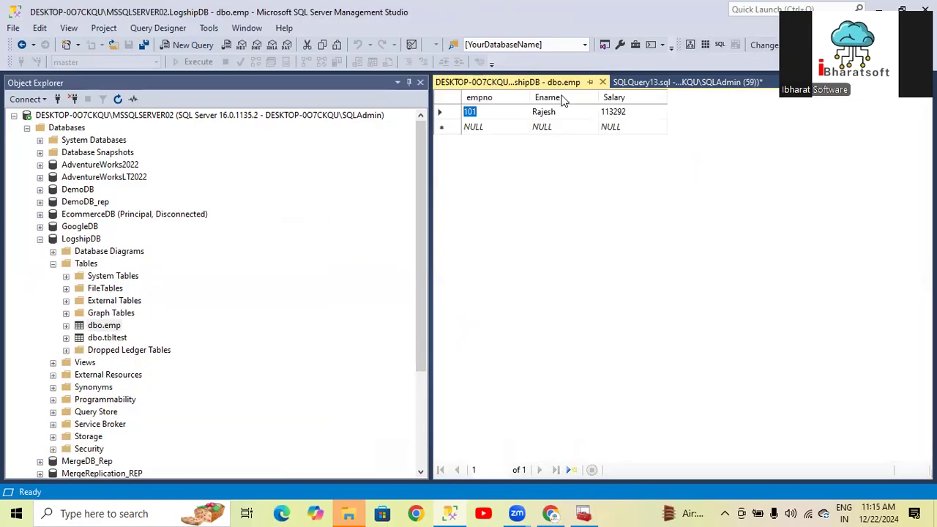
{"action": "left_click", "coordinate": [603, 82]}
{"action": "scroll", "coordinate": [95, 279], "scroll_direction": "down", "scroll_amount": 4}
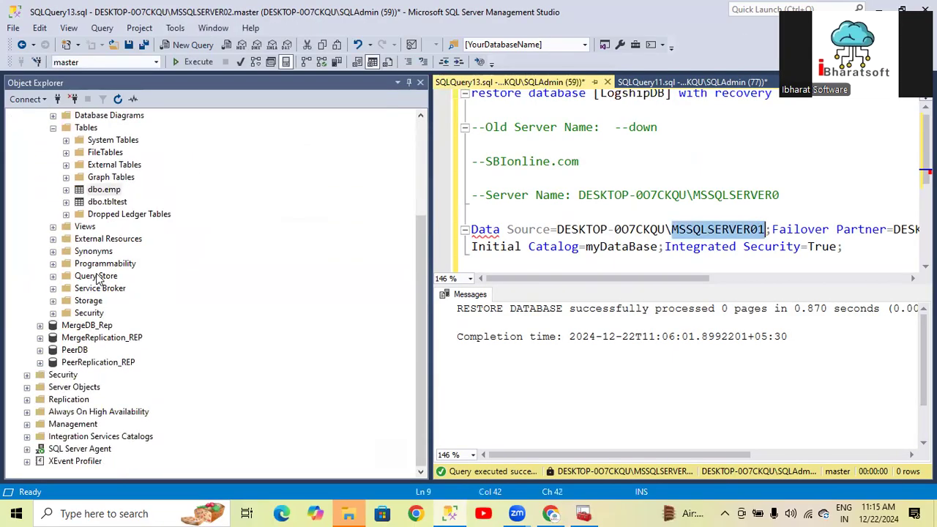
{"action": "scroll", "coordinate": [95, 278], "scroll_direction": "up", "scroll_amount": 4}
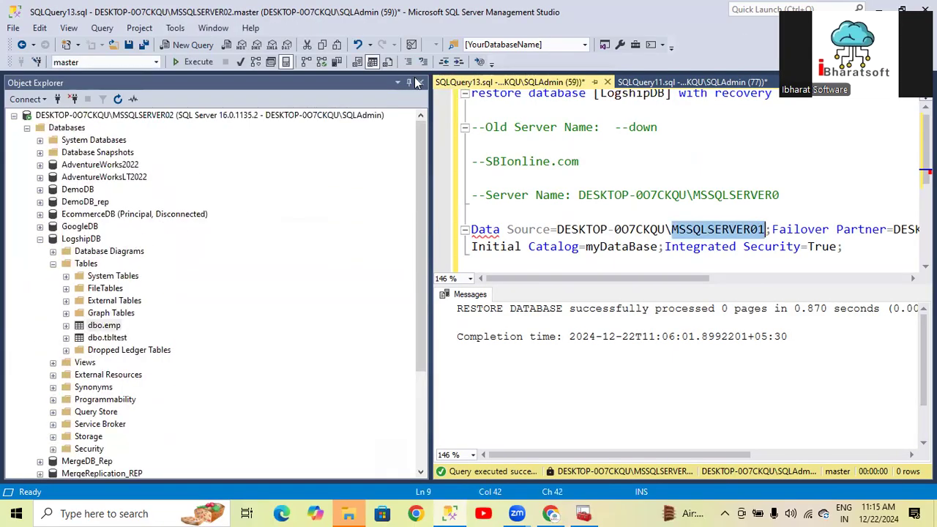